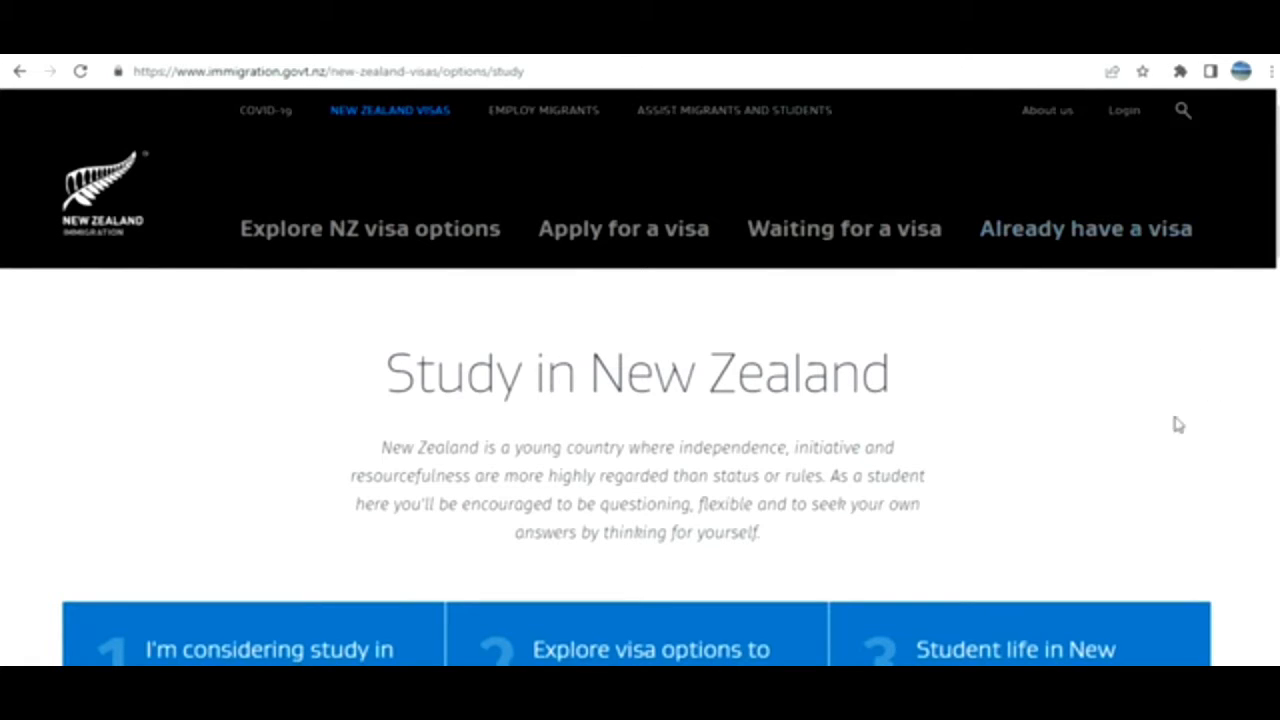
# Step: Open the Student visa login from the online systems list and create a new Student Visa application from the account
pyautogui.click(1125, 115)
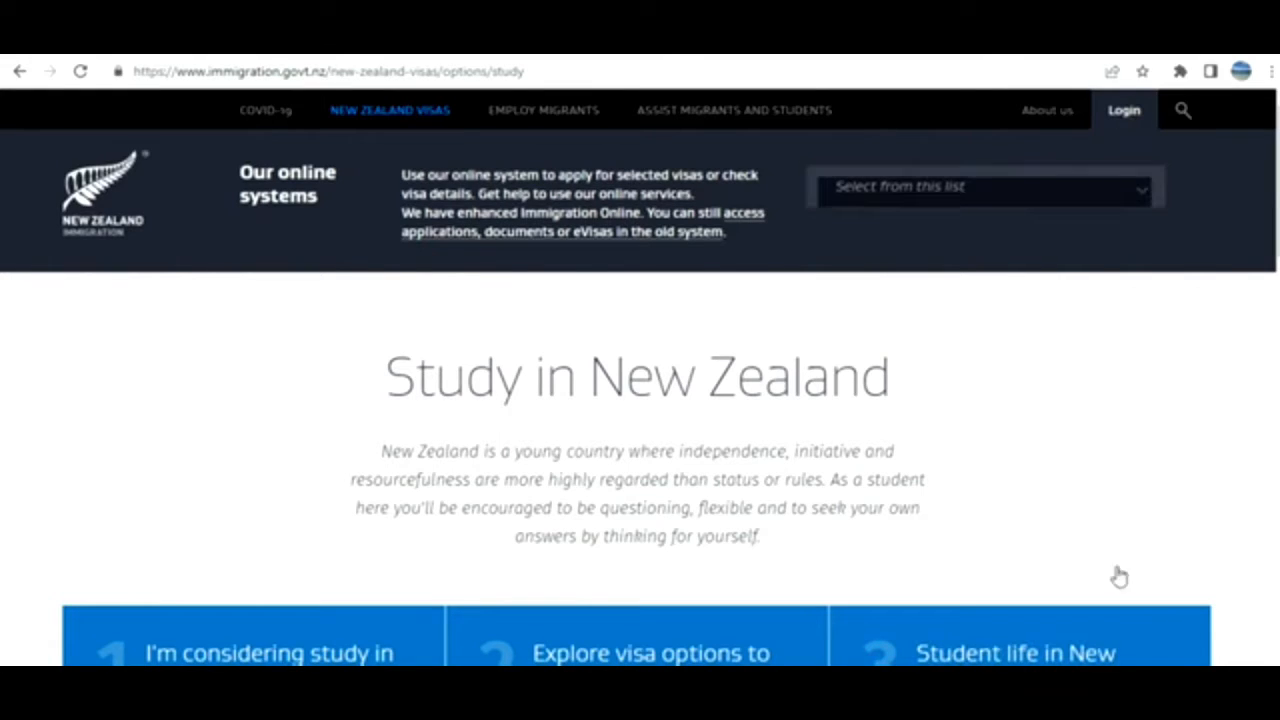
pyautogui.click(1143, 190)
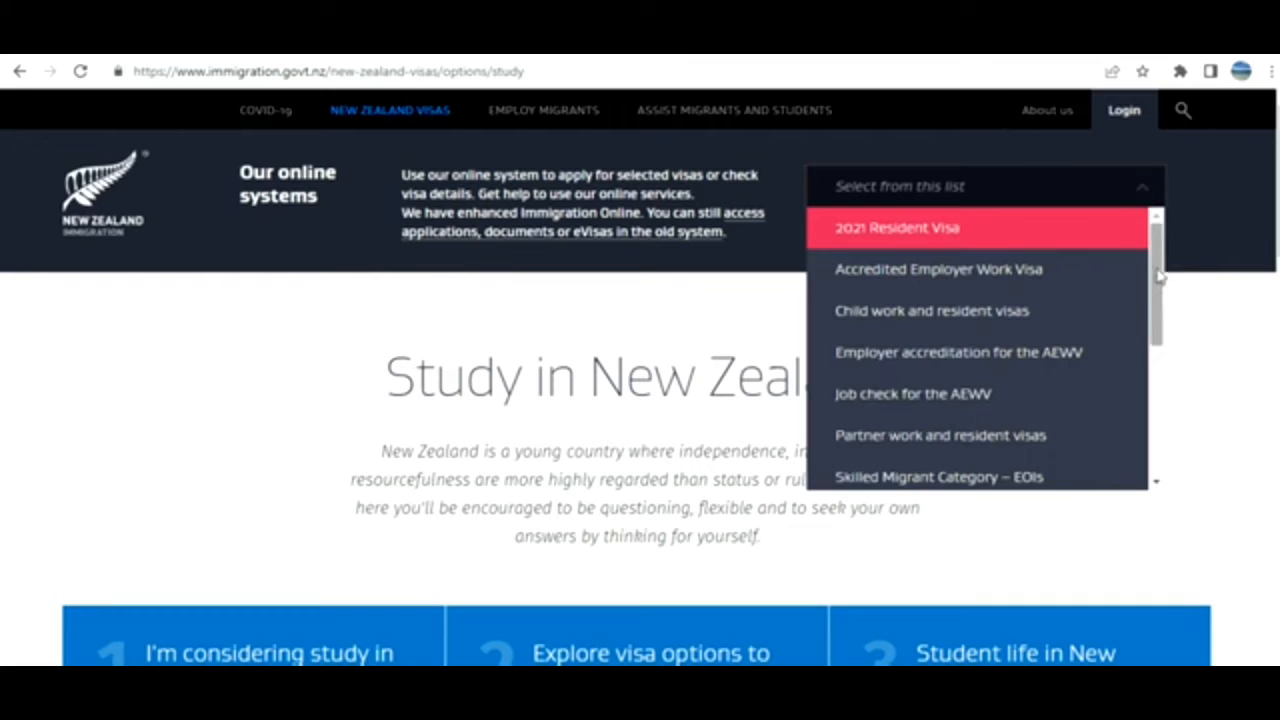
pyautogui.moveTo(1157, 266); pyautogui.dragTo(1138, 368)
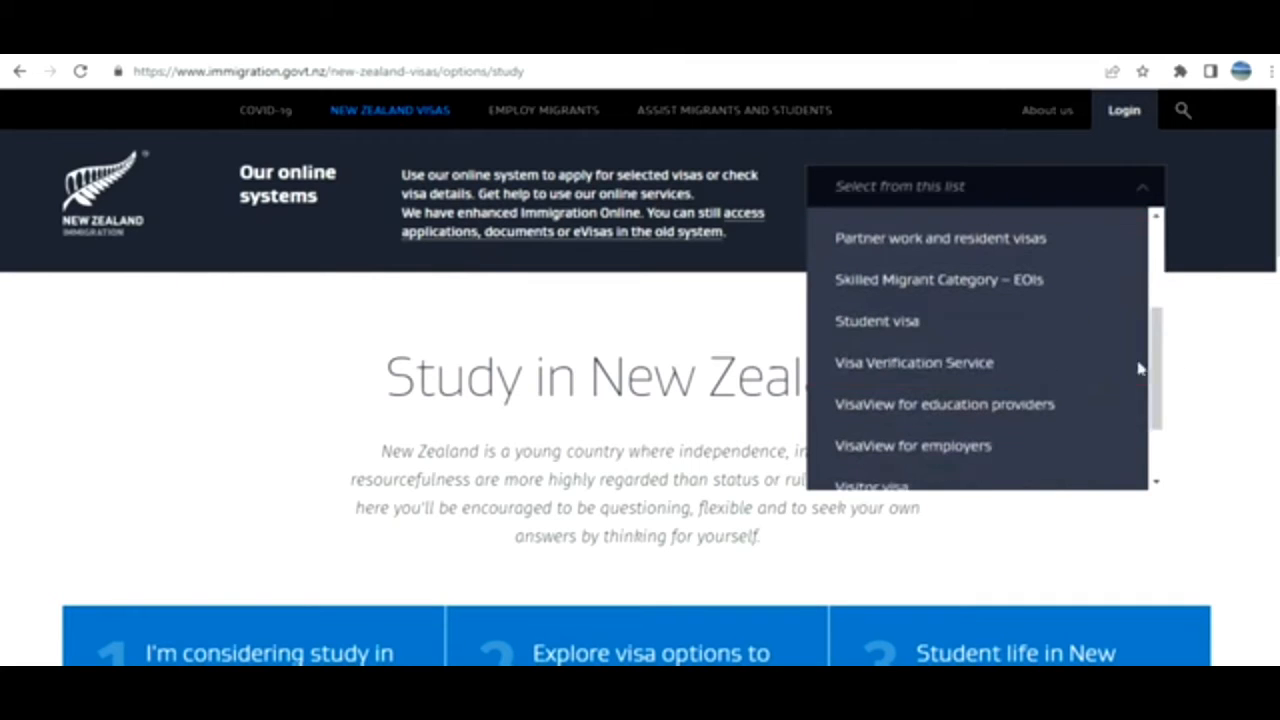
pyautogui.click(1048, 331)
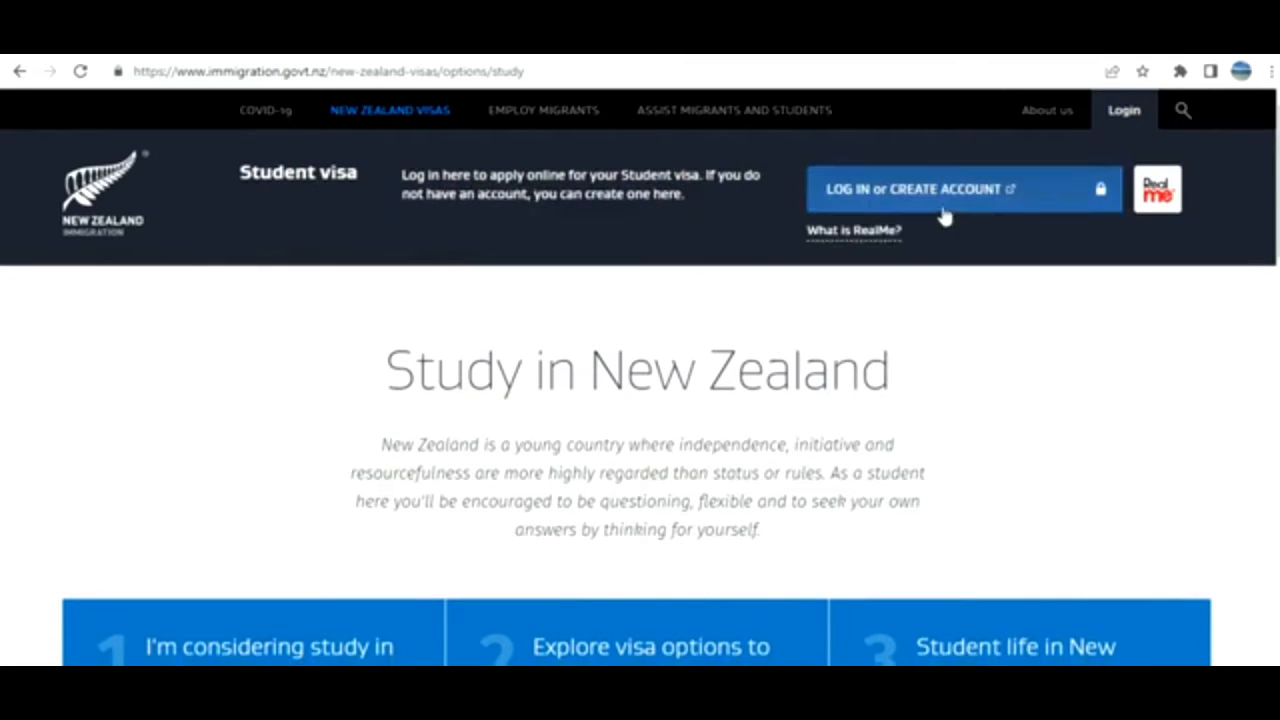
pyautogui.click(990, 192)
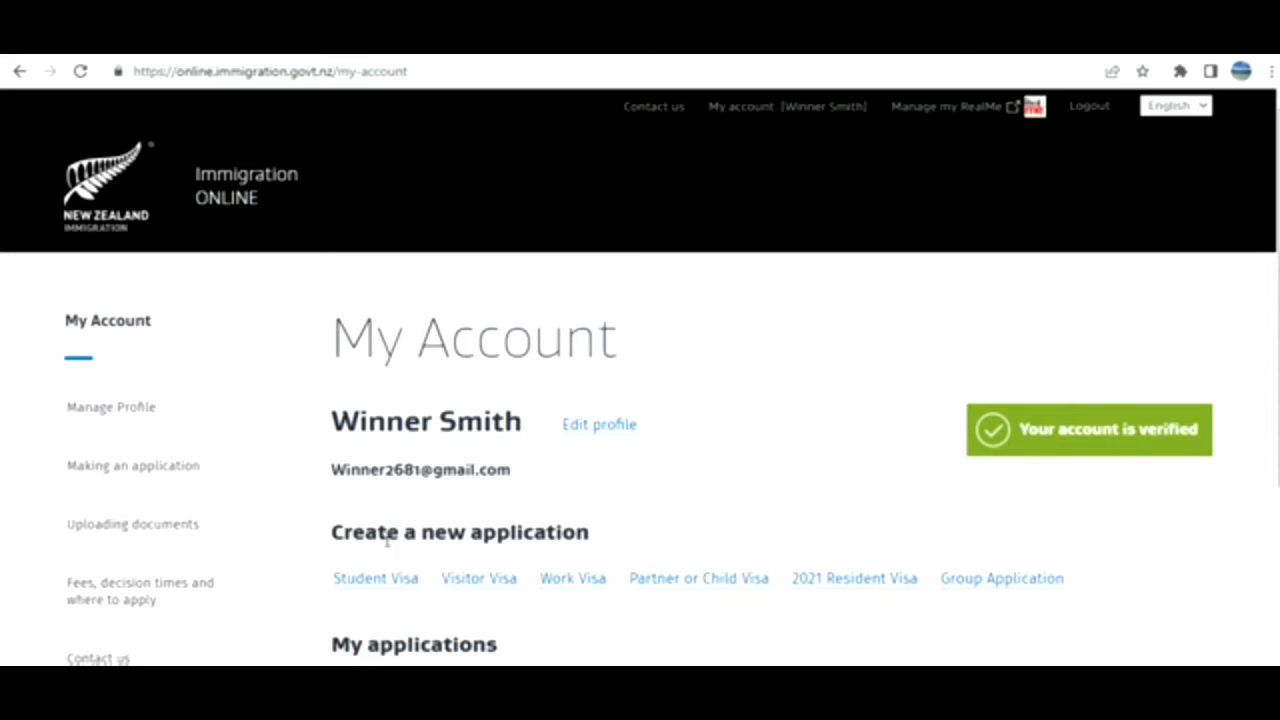
pyautogui.click(401, 581)
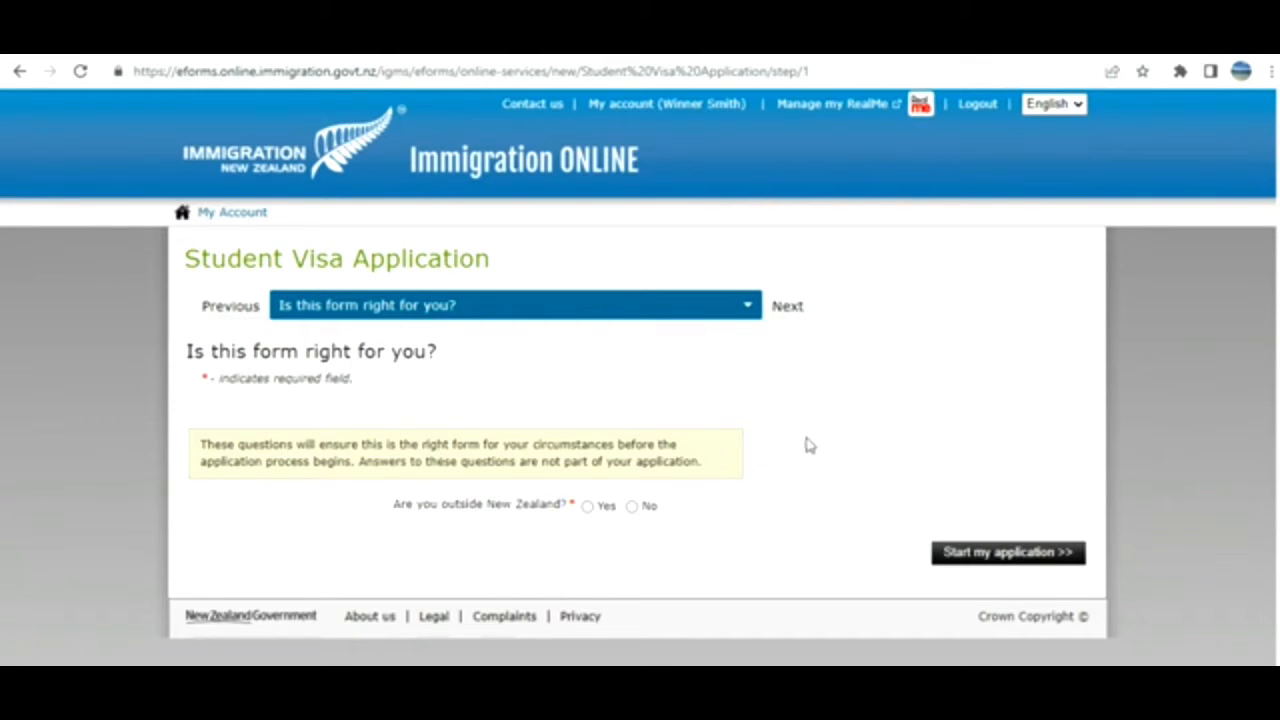
# Step: Answer Yes to being outside New Zealand, and No to travelling from Niue or Cook Islands and to Australian citizenship or residence
pyautogui.click(588, 507)
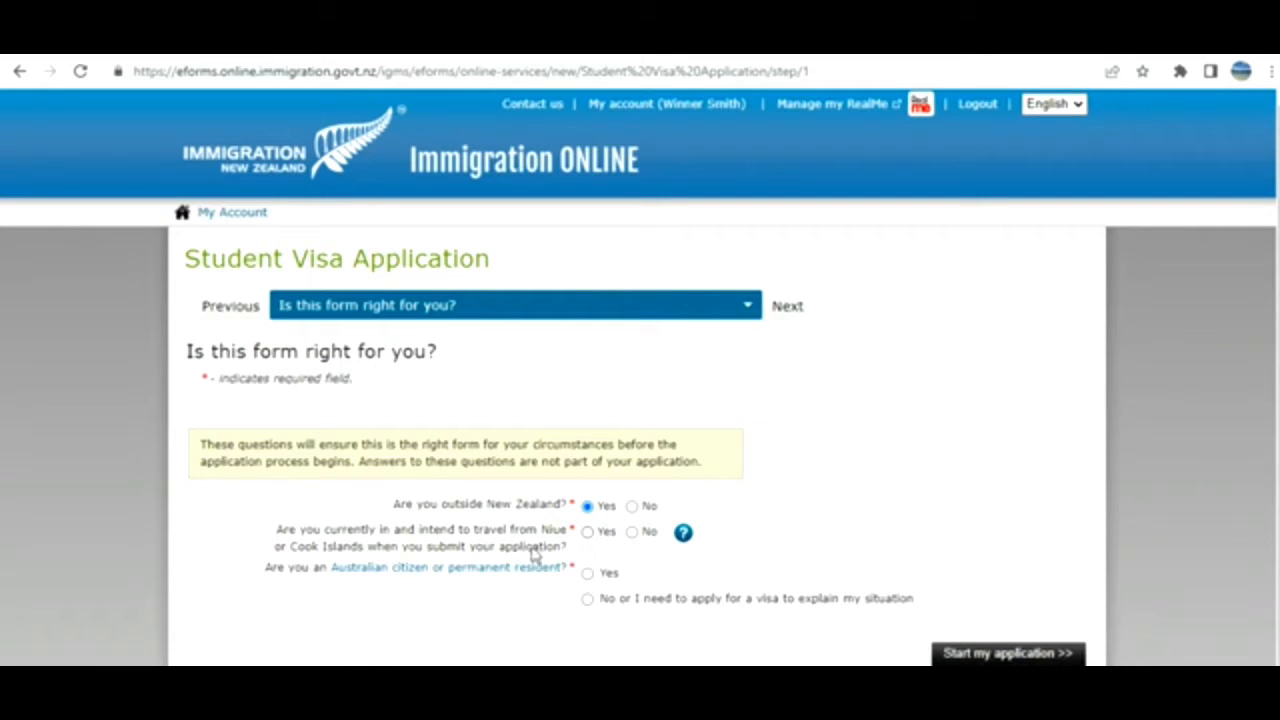
pyautogui.click(632, 532)
pyautogui.click(589, 600)
pyautogui.click(1020, 655)
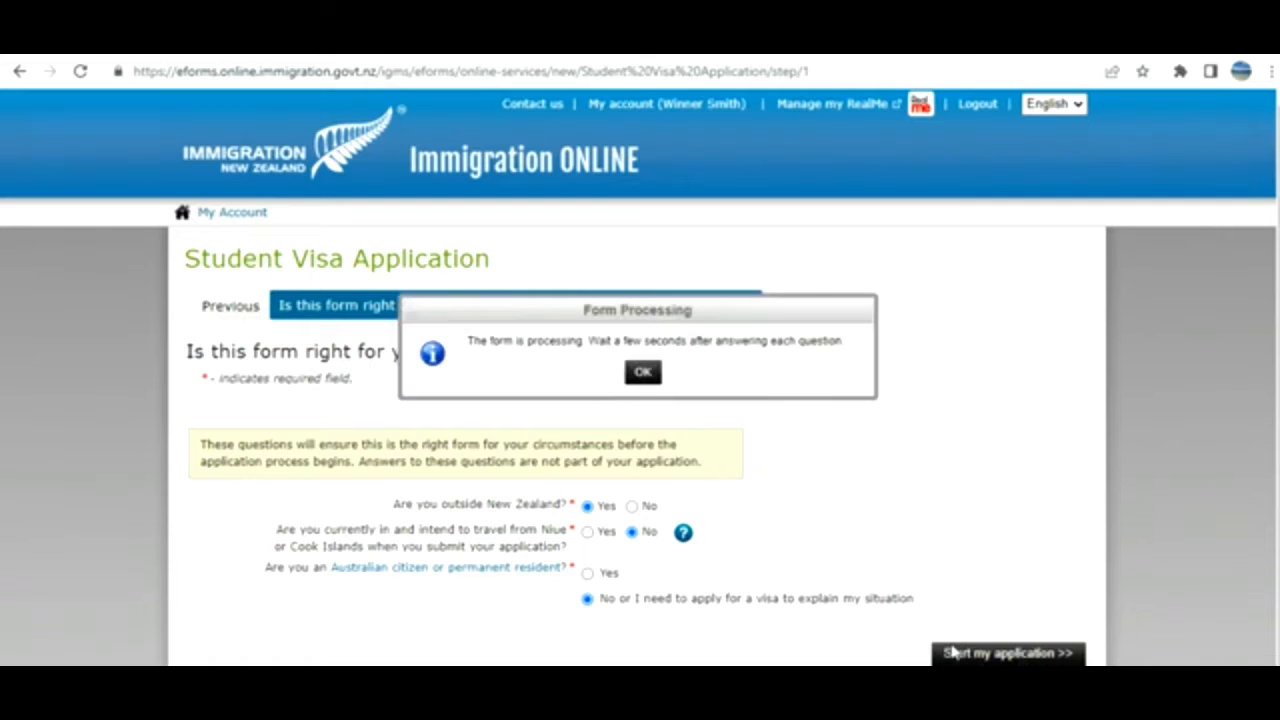
pyautogui.click(645, 374)
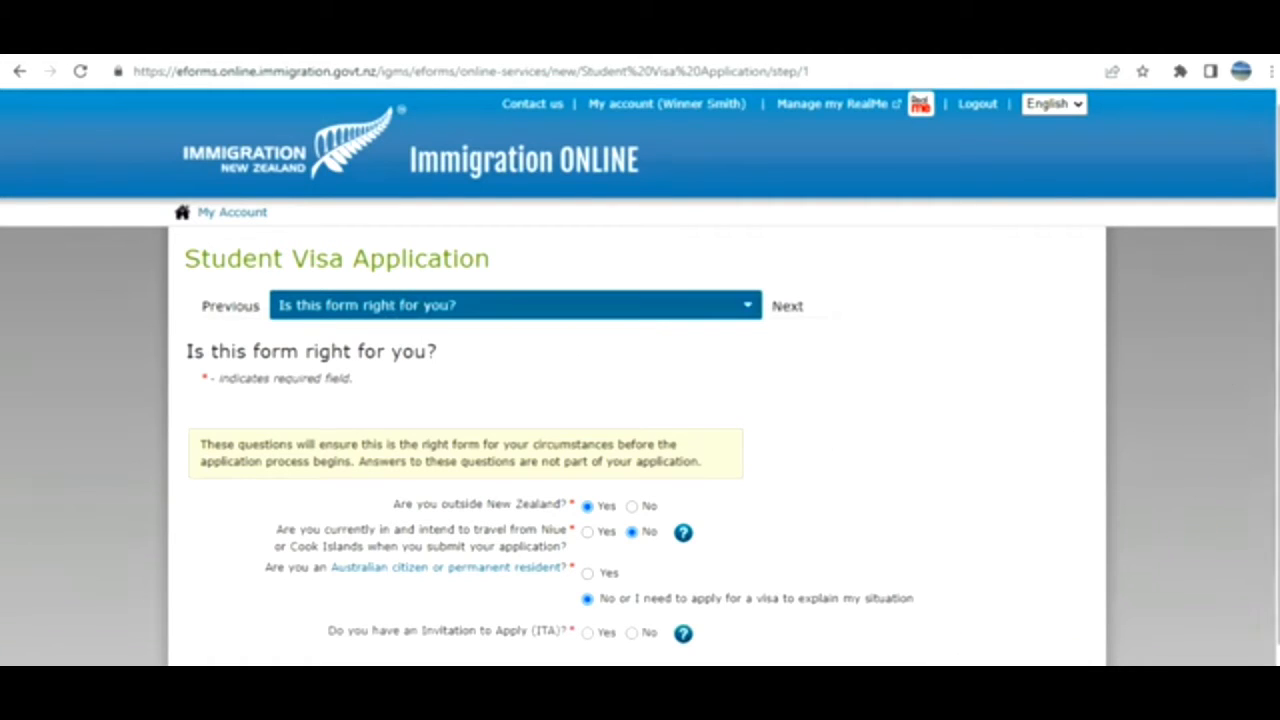
# Step: Try answering No to having an Invitation to Apply and read the border restrictions notice
pyautogui.scroll(-1, 1224, 376)
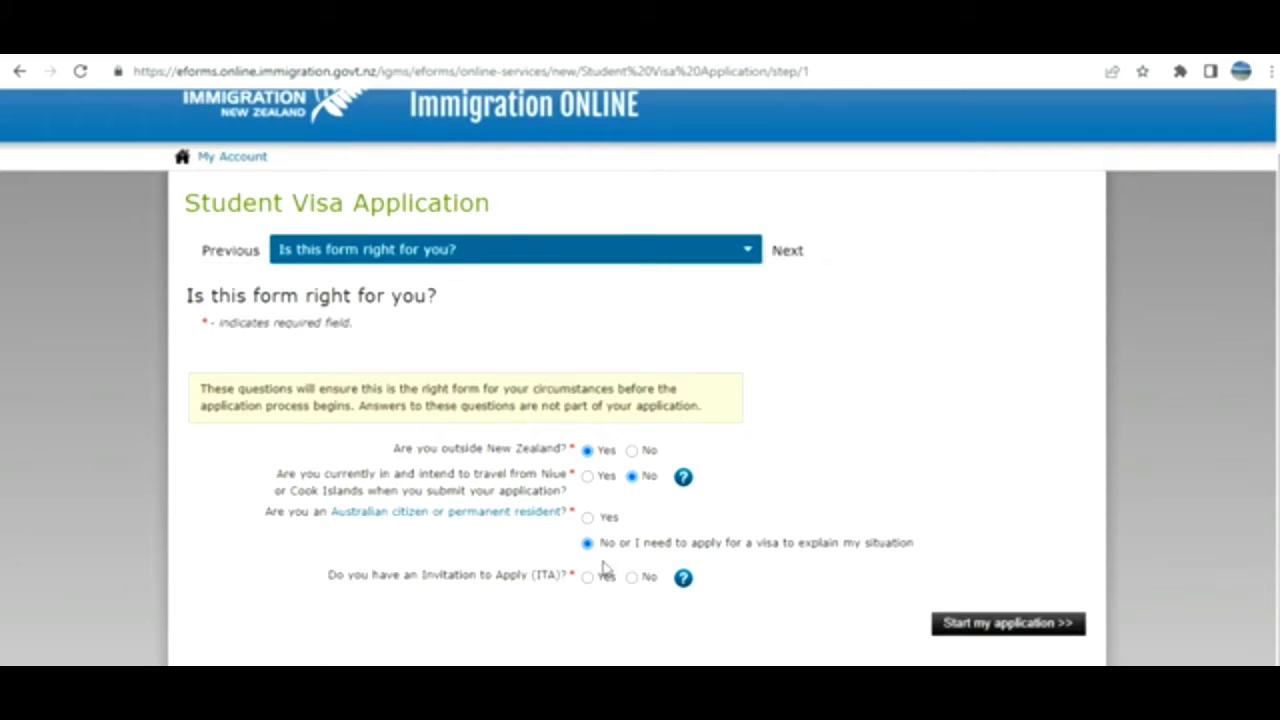
pyautogui.click(632, 578)
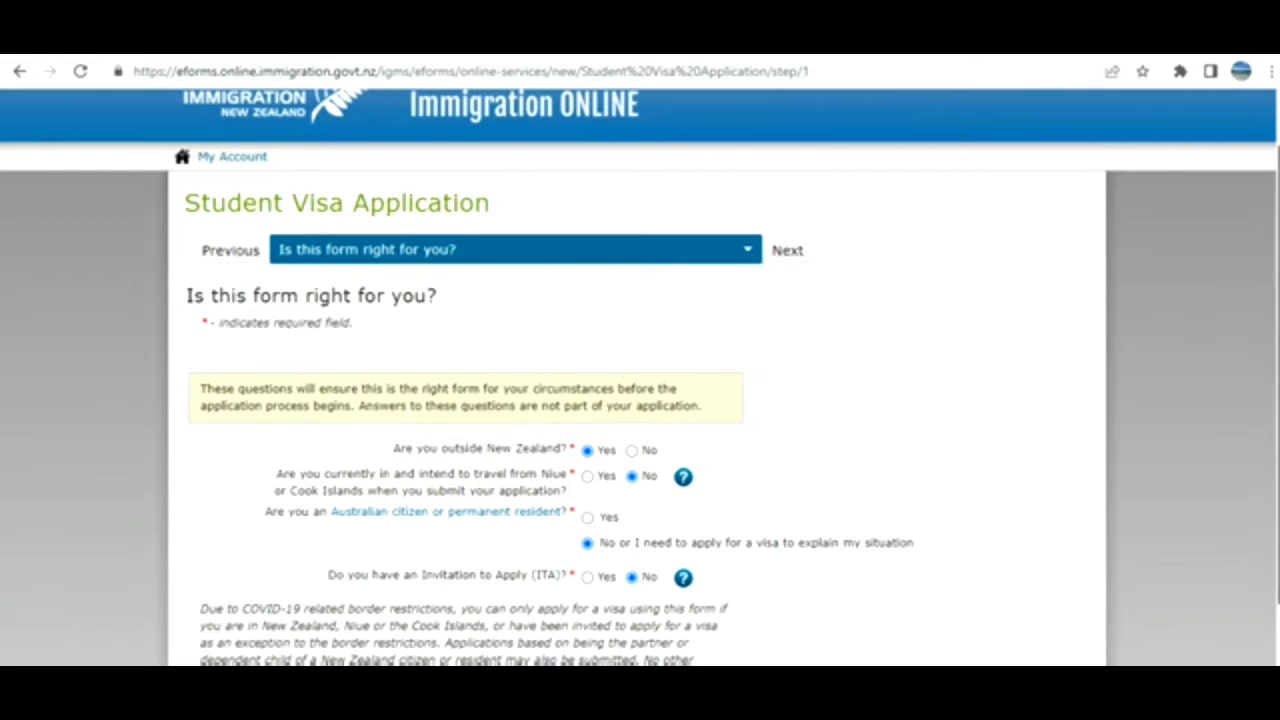
pyautogui.scroll(-1, 1277, 400)
pyautogui.scroll(-2, 1277, 400)
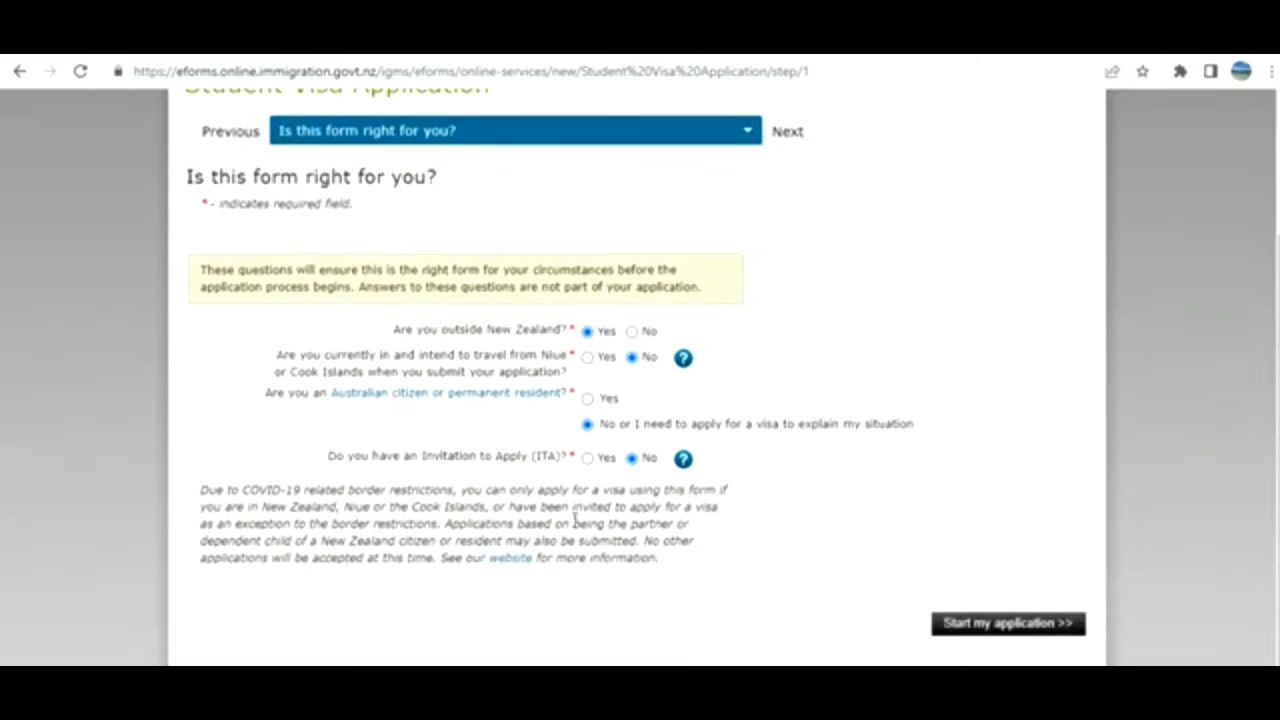
pyautogui.moveTo(224, 489); pyautogui.dragTo(374, 557)
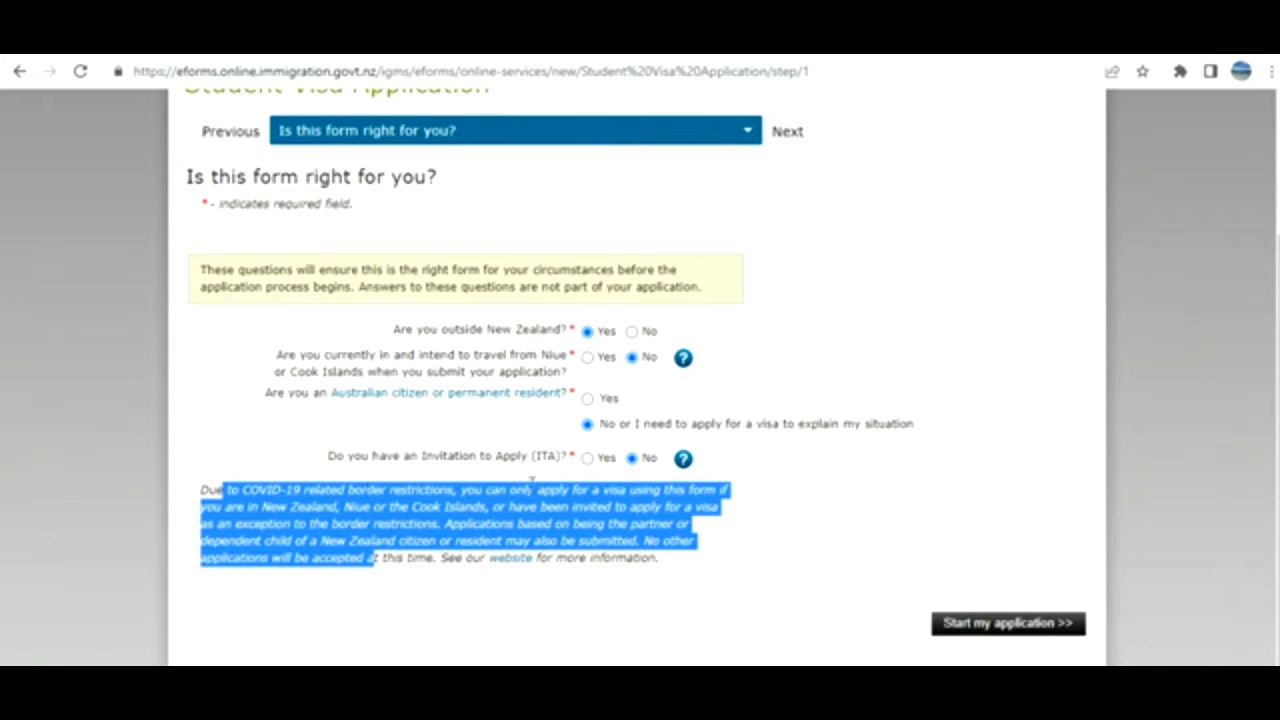
# Step: Answer Yes to the Invitation to Apply, student visa and payment card questions, and No to dependent child, refugee status and Vocational Trainees
pyautogui.click(588, 460)
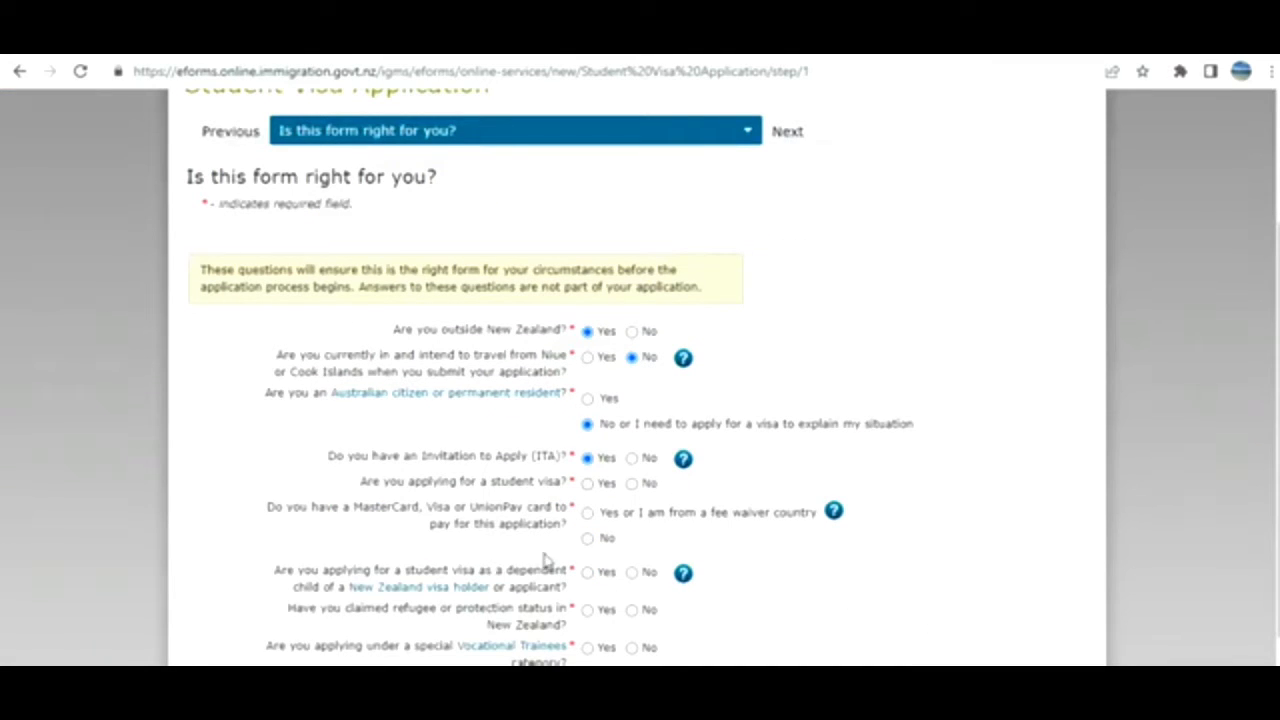
pyautogui.click(587, 484)
pyautogui.click(587, 513)
pyautogui.click(633, 572)
pyautogui.click(632, 611)
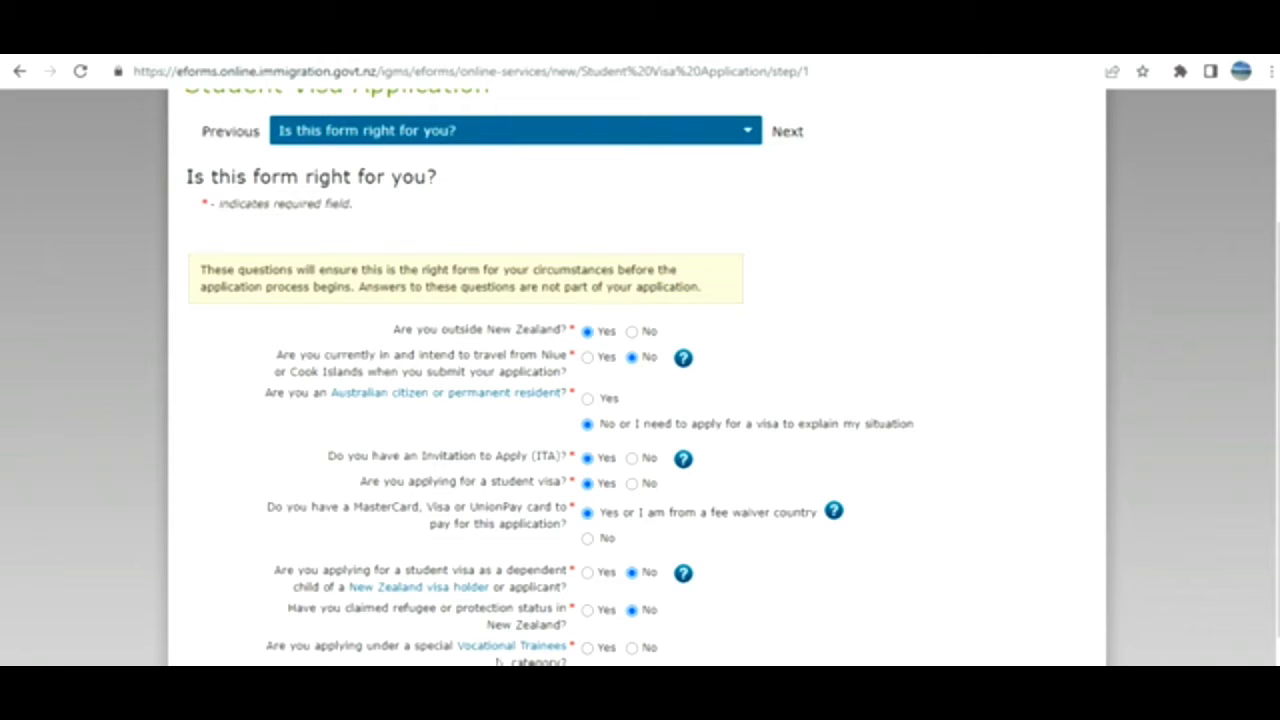
pyautogui.click(633, 648)
# Step: Review the eligibility answers and start the student visa application
pyautogui.scroll(-1, 1097, 623)
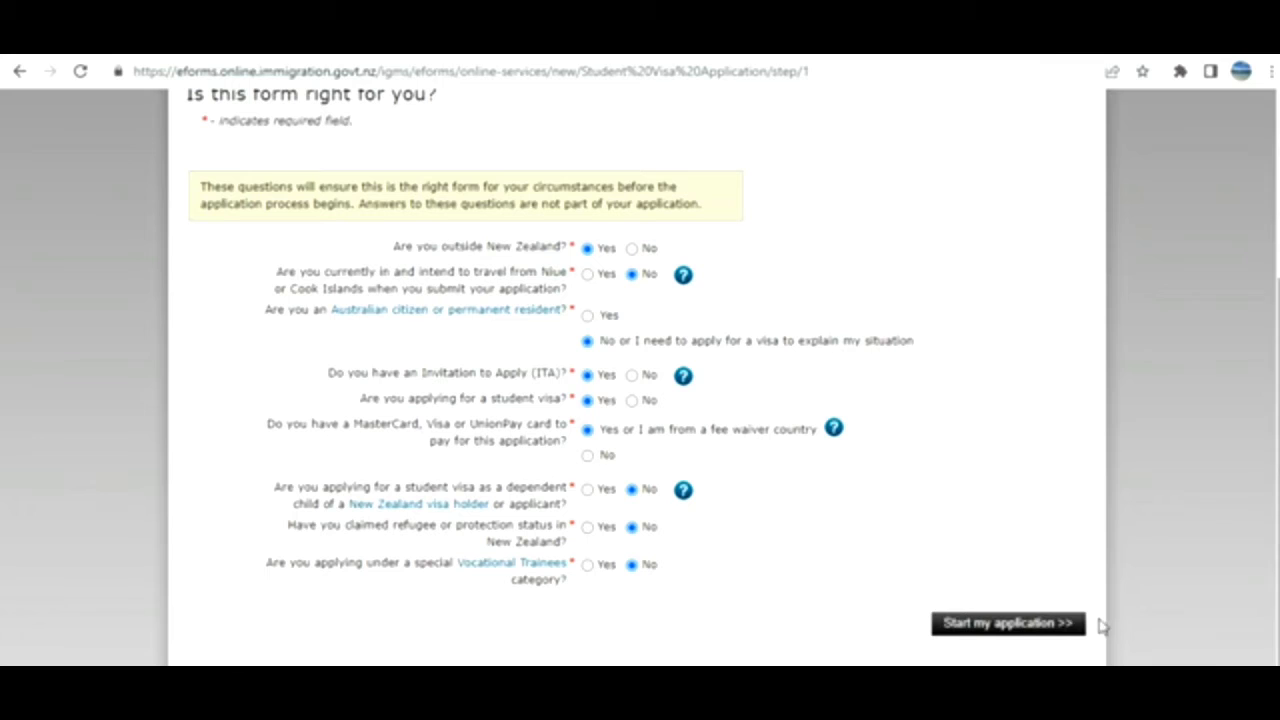
pyautogui.click(1013, 625)
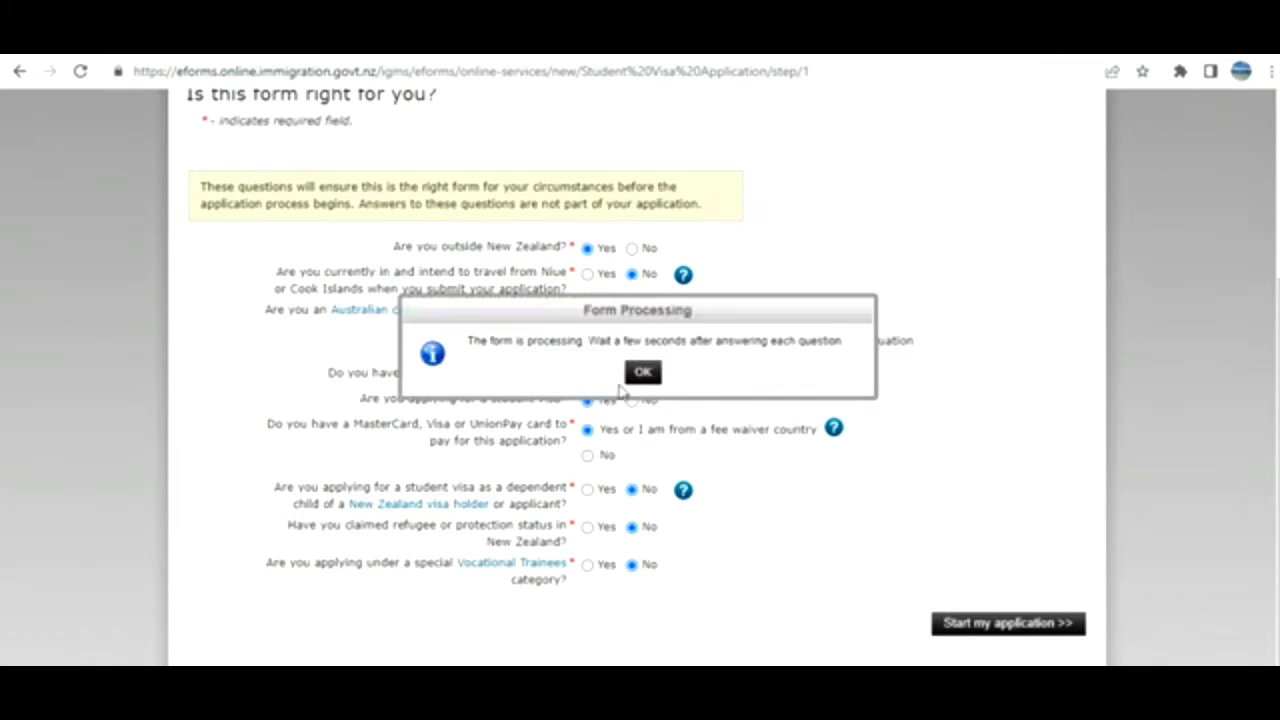
pyautogui.click(643, 373)
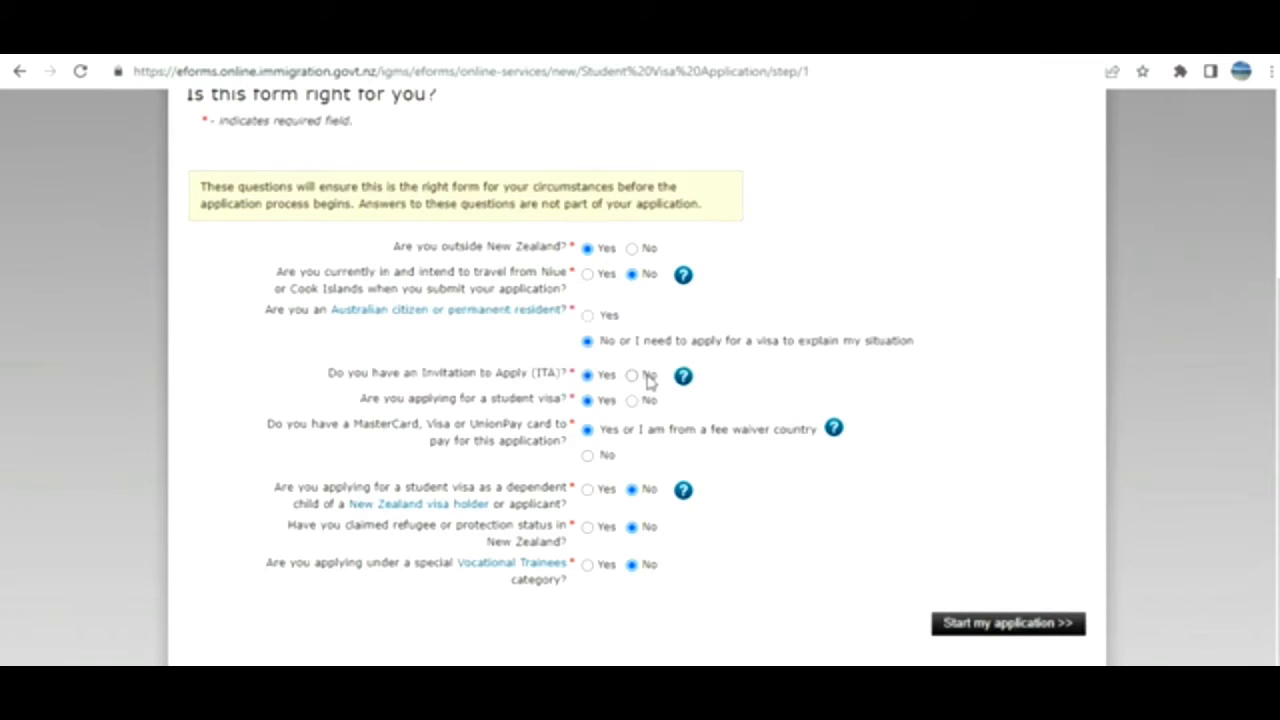
pyautogui.scroll(3, 1253, 324)
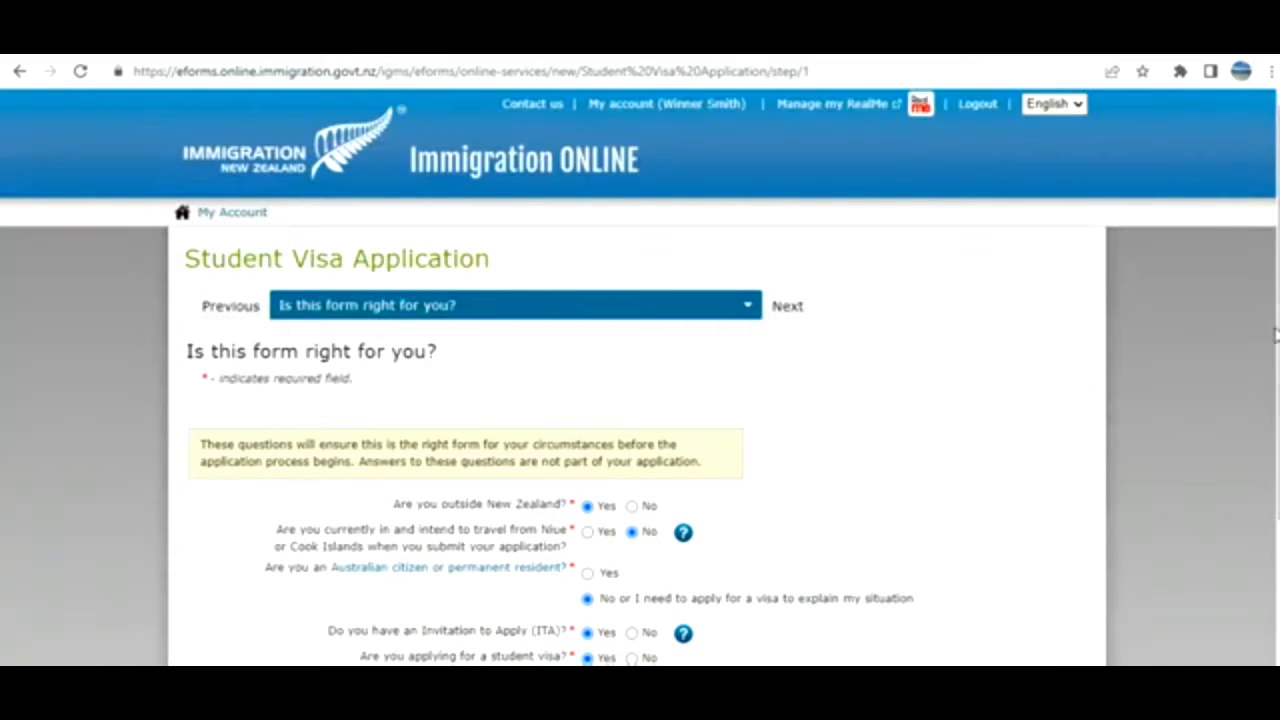
pyautogui.scroll(-3, 640, 377)
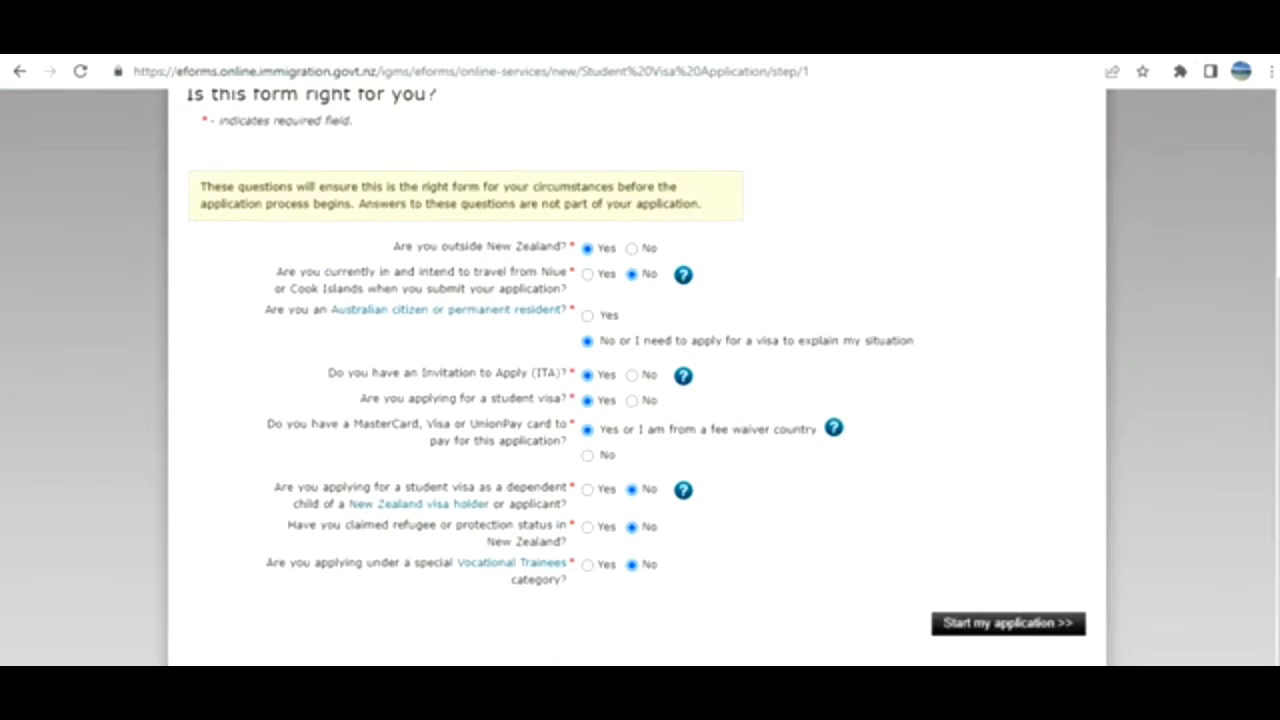
pyautogui.click(1008, 623)
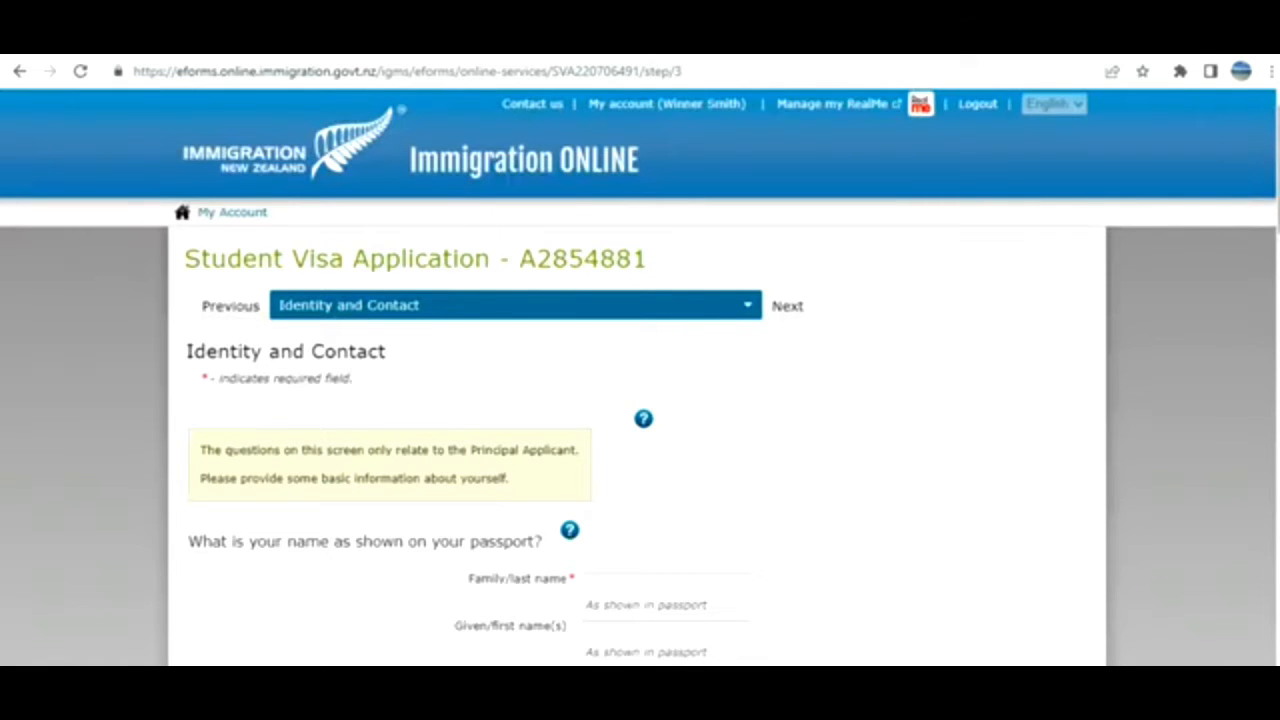
# Step: Set the country of birth to India in the Identity and Contact form
pyautogui.moveTo(1277, 170); pyautogui.dragTo(1262, 248)
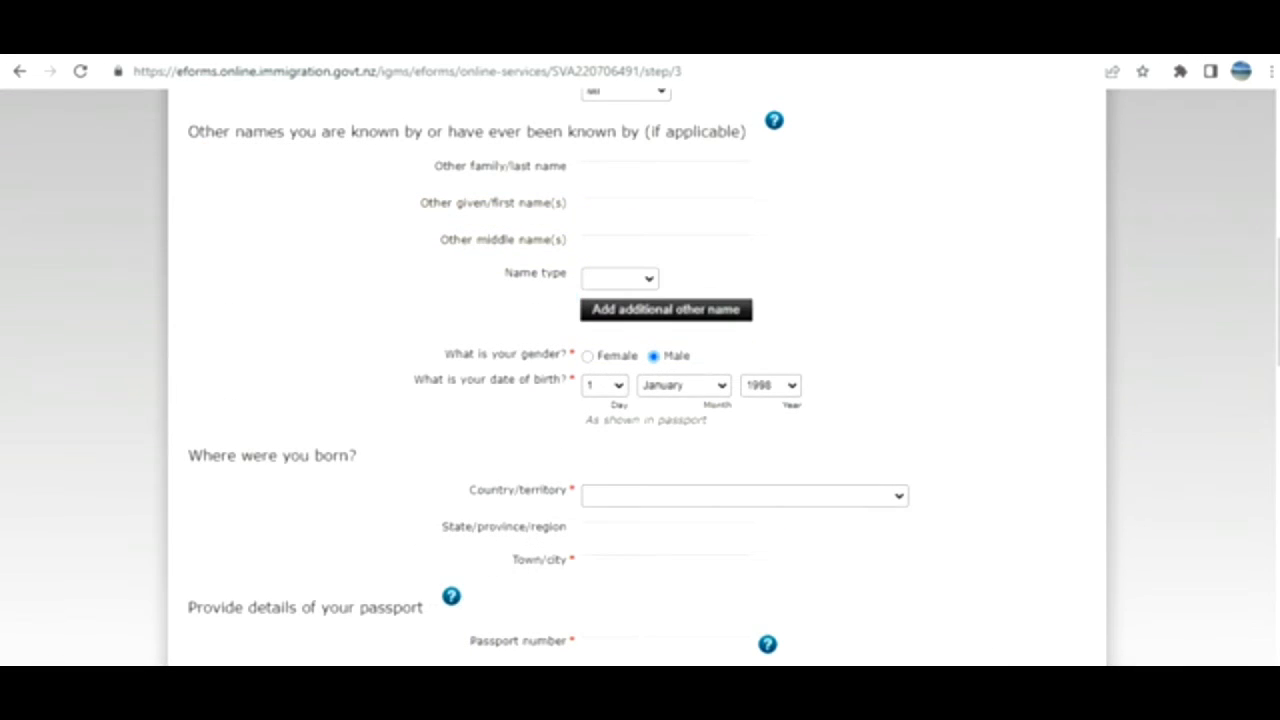
pyautogui.scroll(-3, 713, 124)
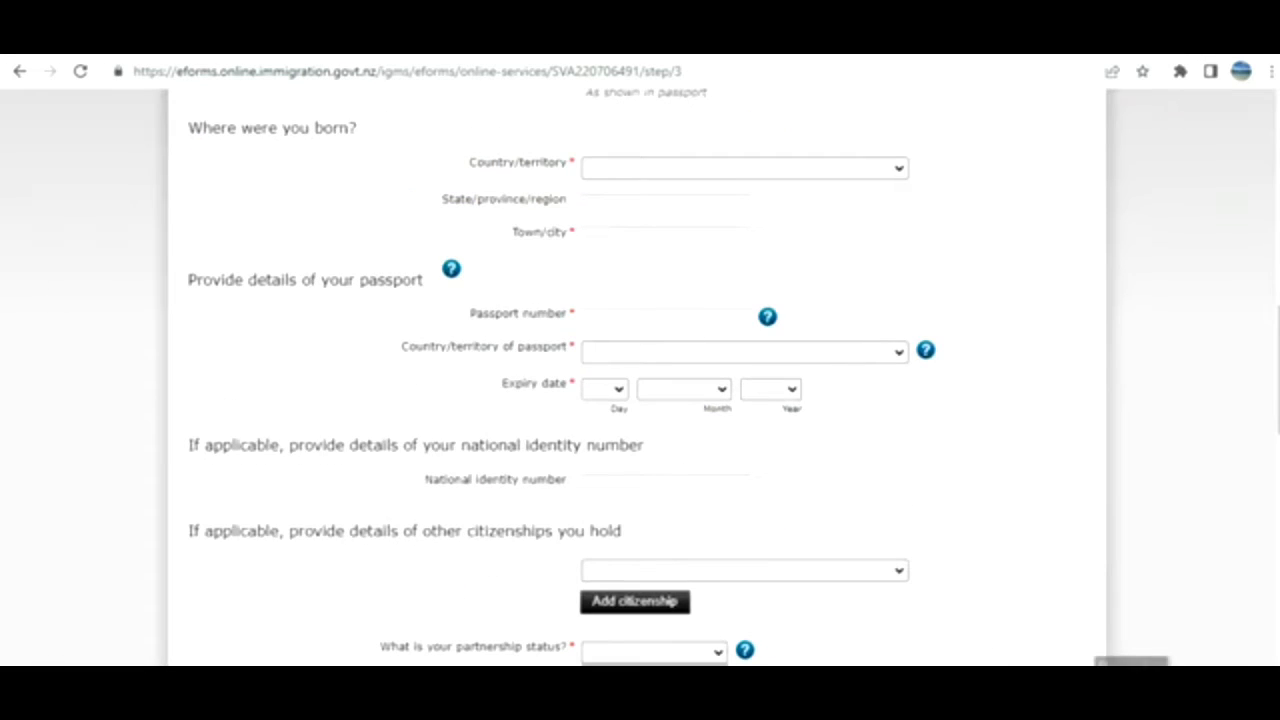
pyautogui.click(775, 172)
pyautogui.write('india')
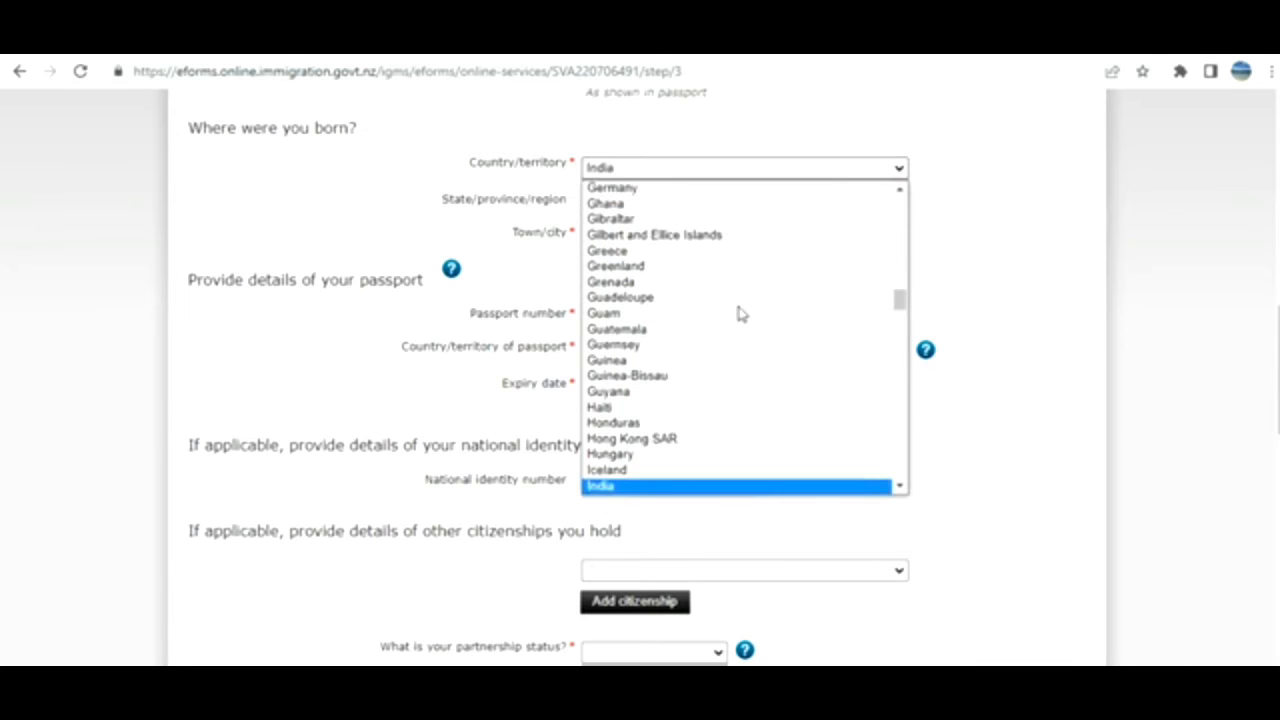
pyautogui.click(604, 488)
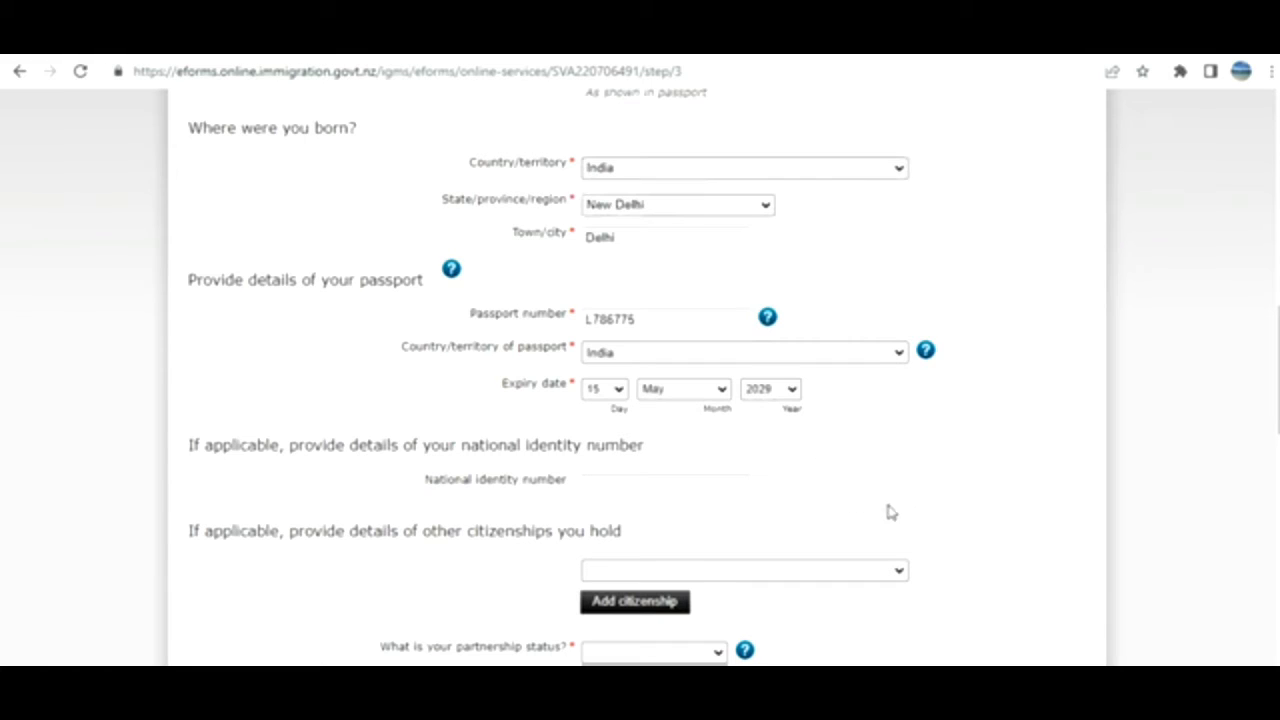
# Step: Set the partnership status to Single and answer No to having previously applied for a New Zealand visa
pyautogui.moveTo(1278, 400); pyautogui.dragTo(1278, 462)
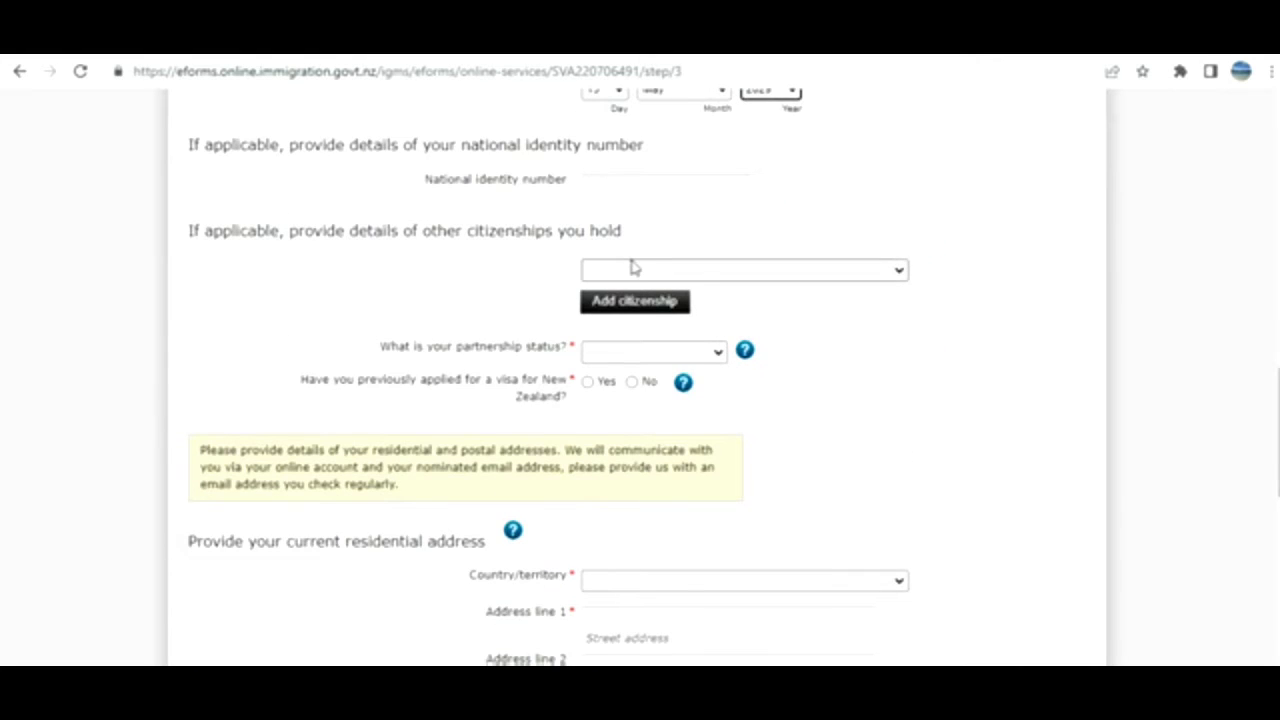
pyautogui.click(620, 354)
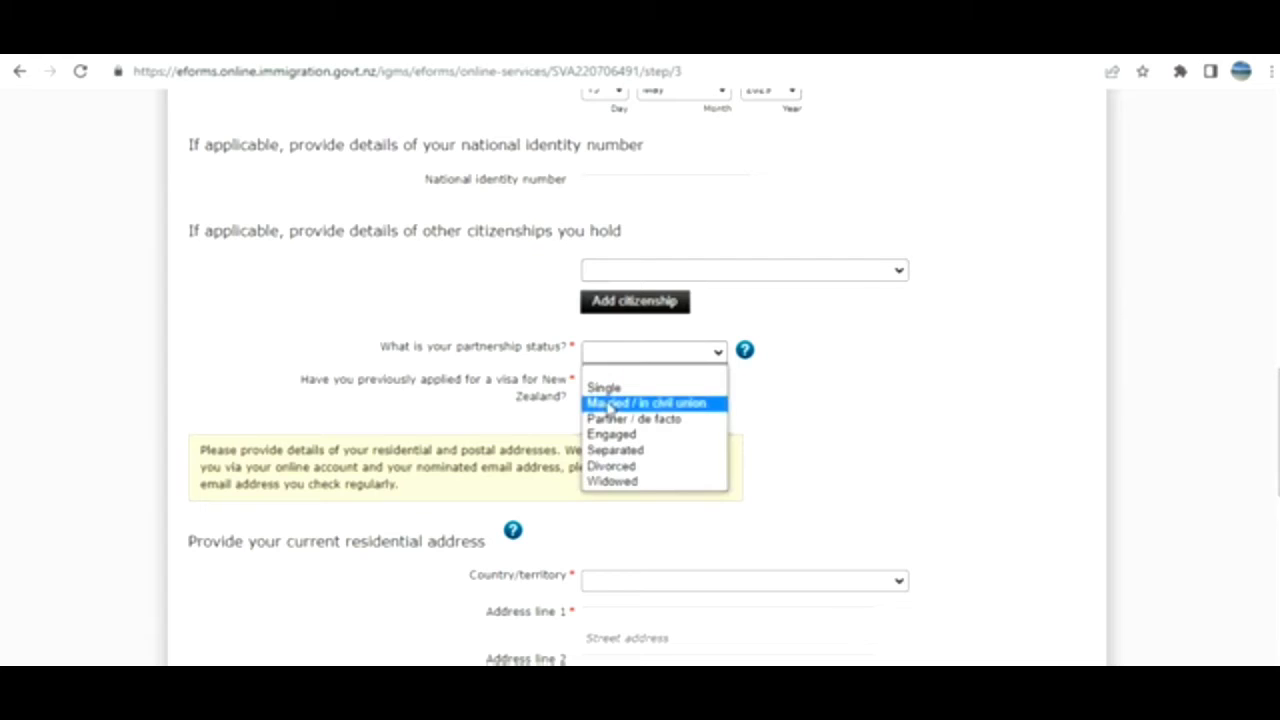
pyautogui.click(606, 389)
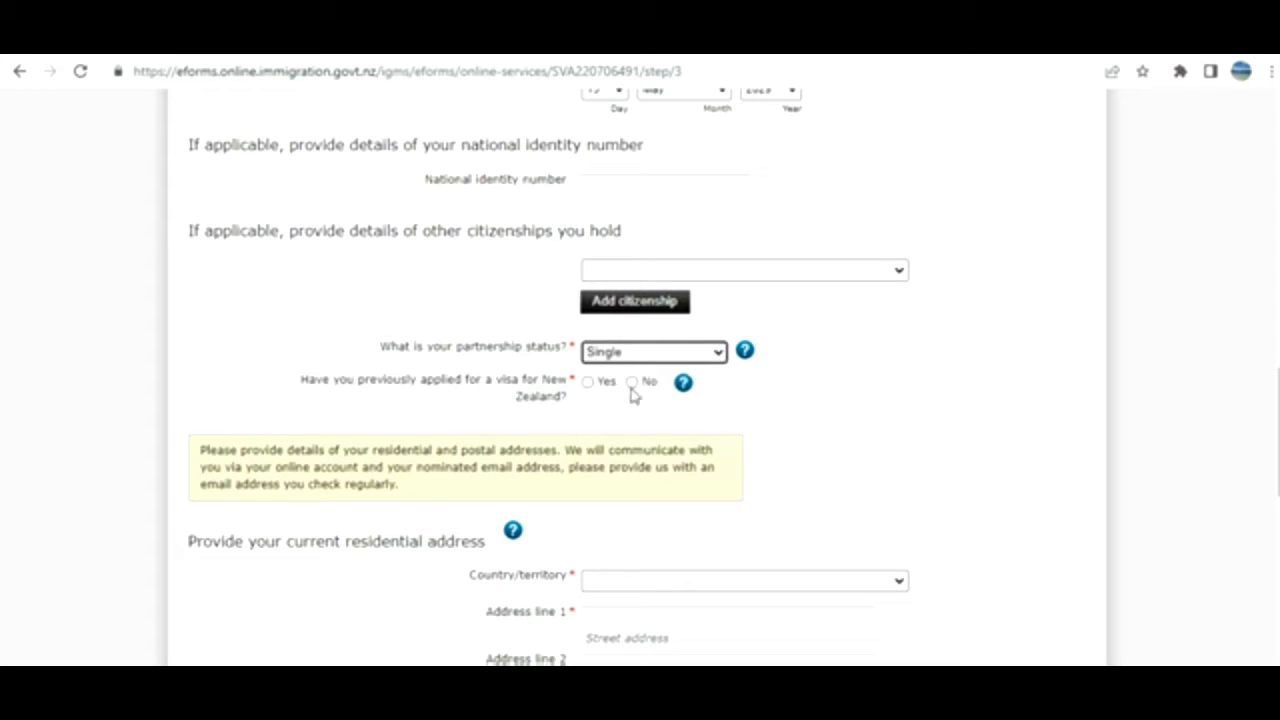
pyautogui.click(636, 383)
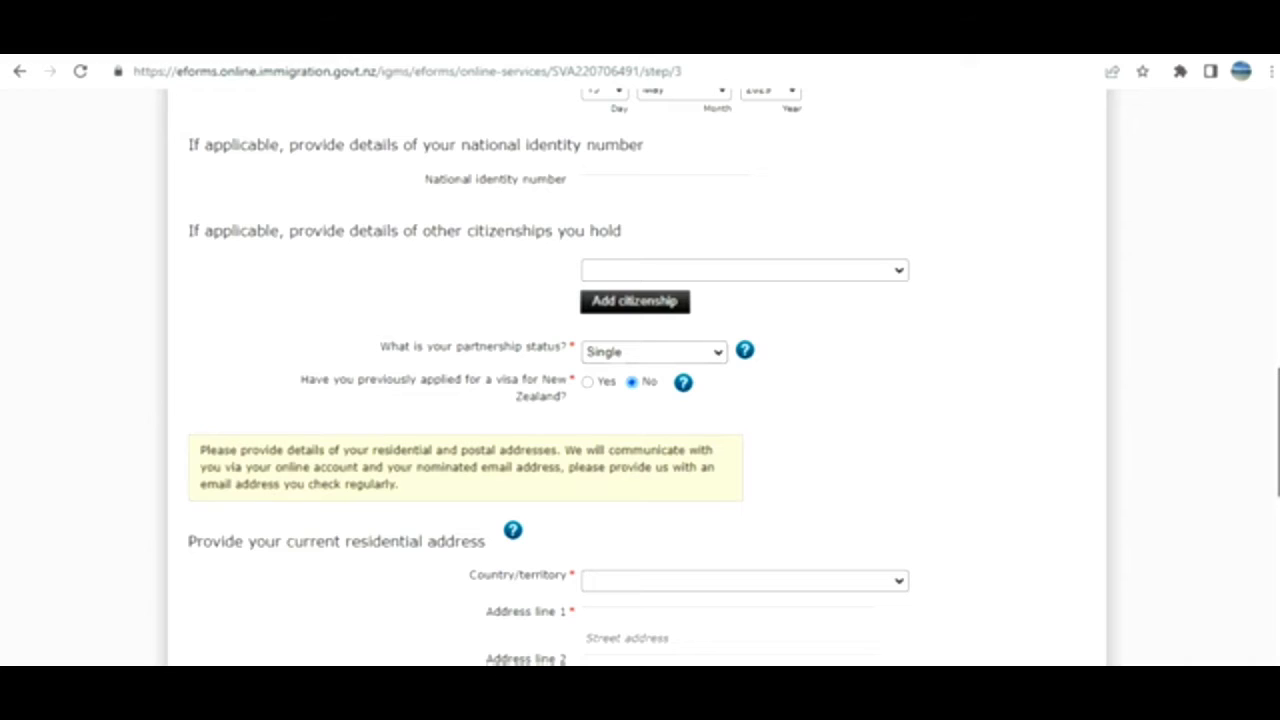
# Step: Answer No to submitting this visa application together with others as part of a group
pyautogui.moveTo(1278, 398); pyautogui.dragTo(1278, 467)
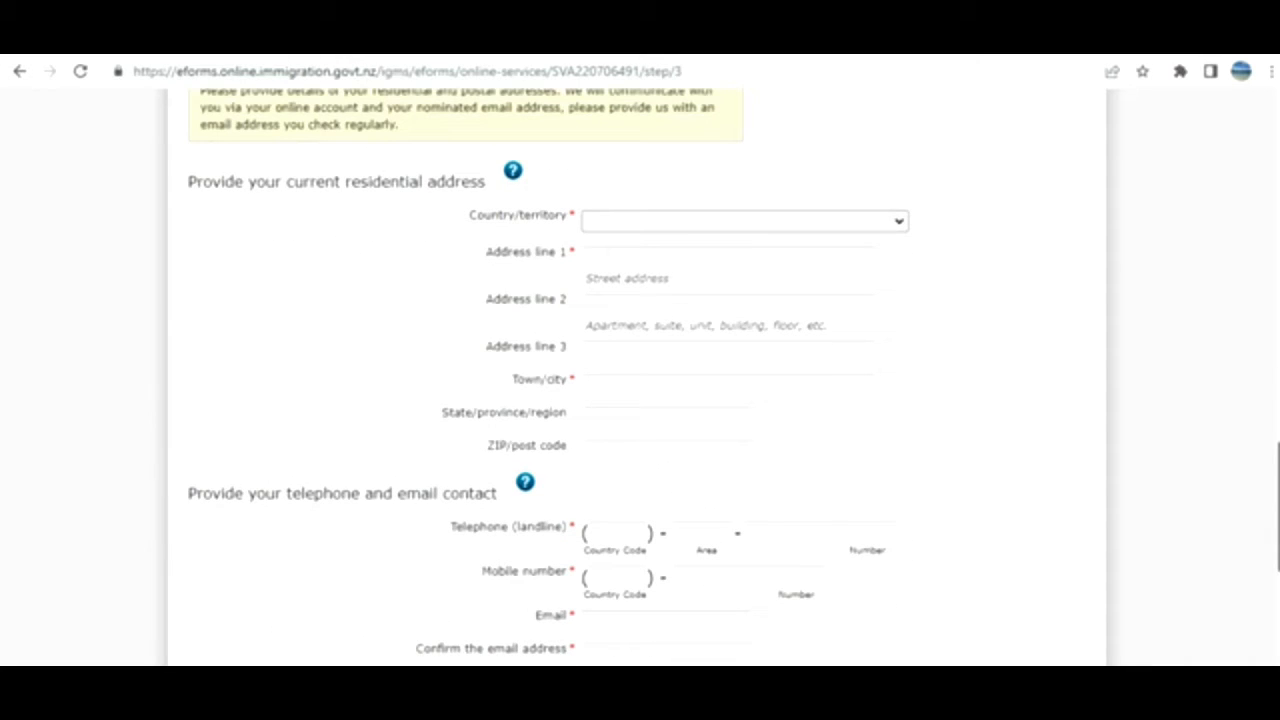
pyautogui.moveTo(1278, 467); pyautogui.dragTo(1278, 546)
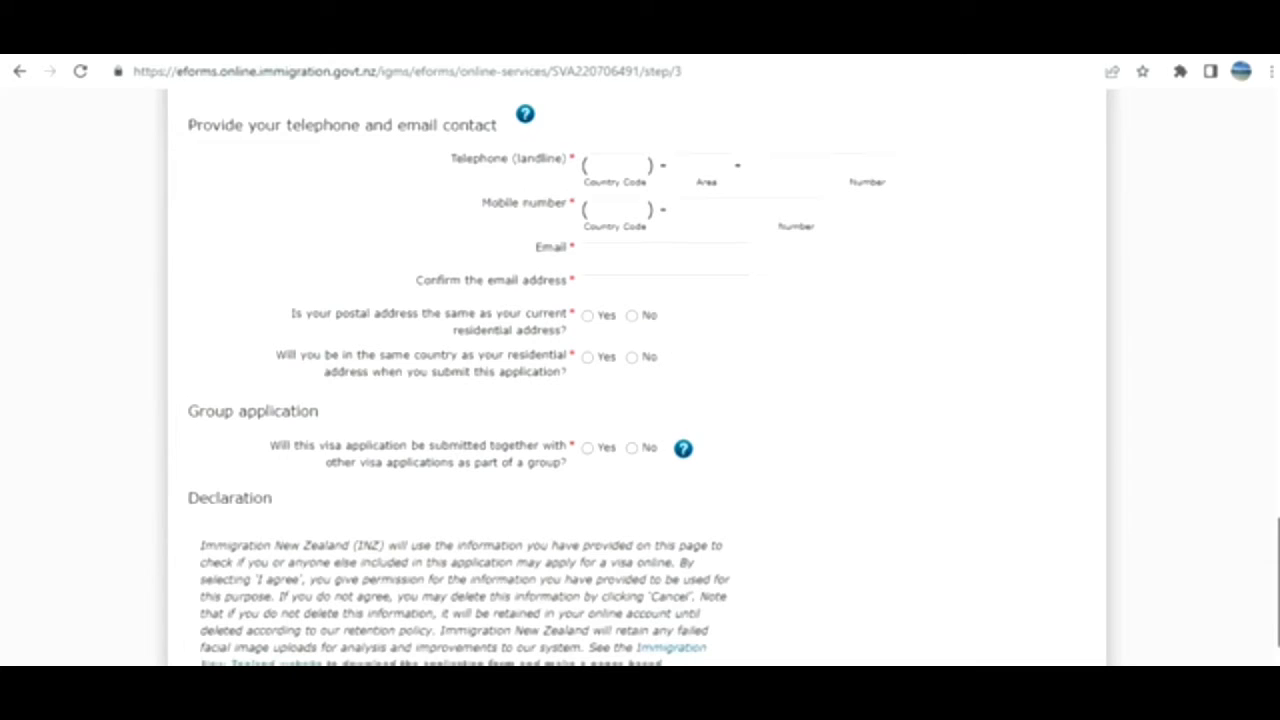
pyautogui.moveTo(1278, 546); pyautogui.dragTo(1278, 630)
pyautogui.click(634, 436)
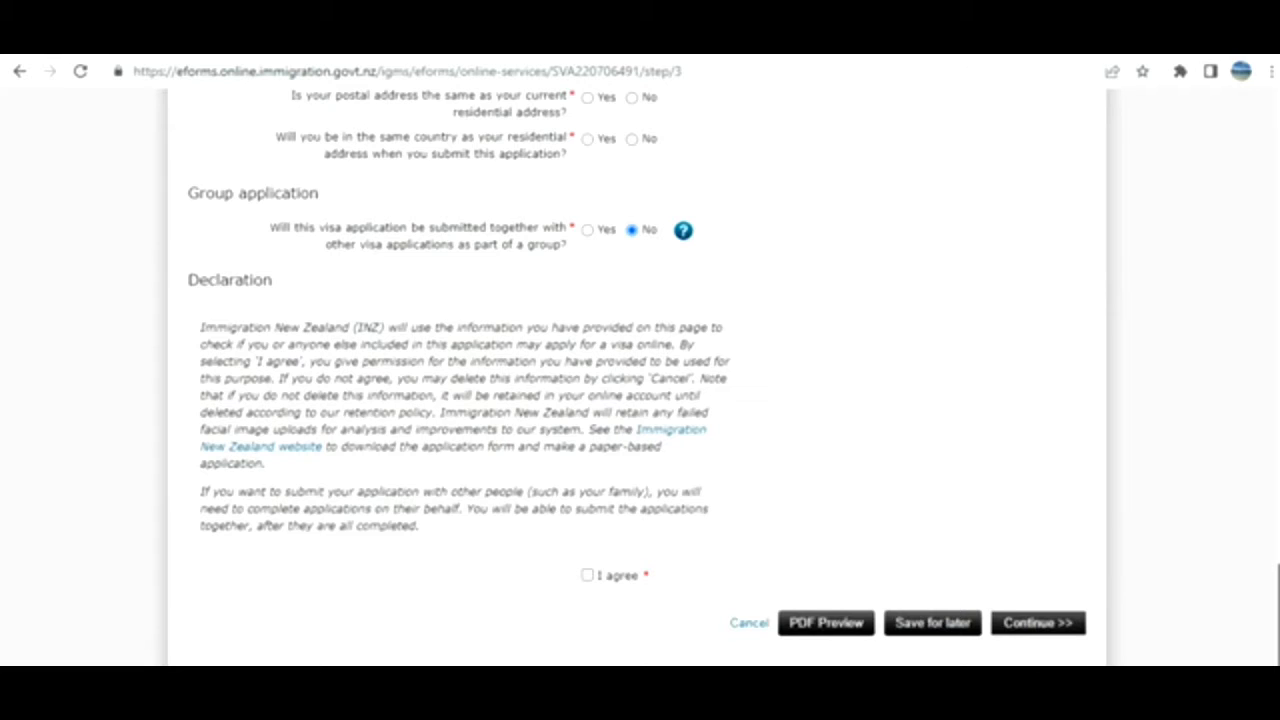
pyautogui.scroll(10, 1234, 443)
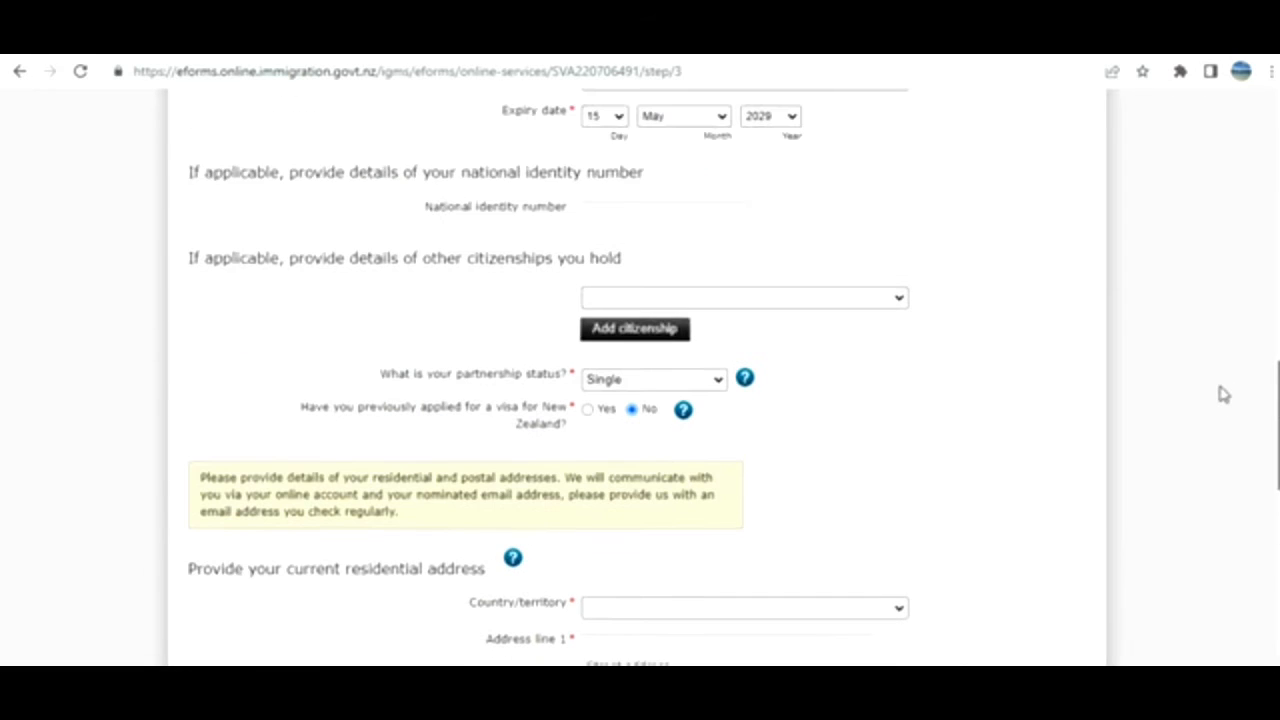
pyautogui.scroll(-3, 1224, 394)
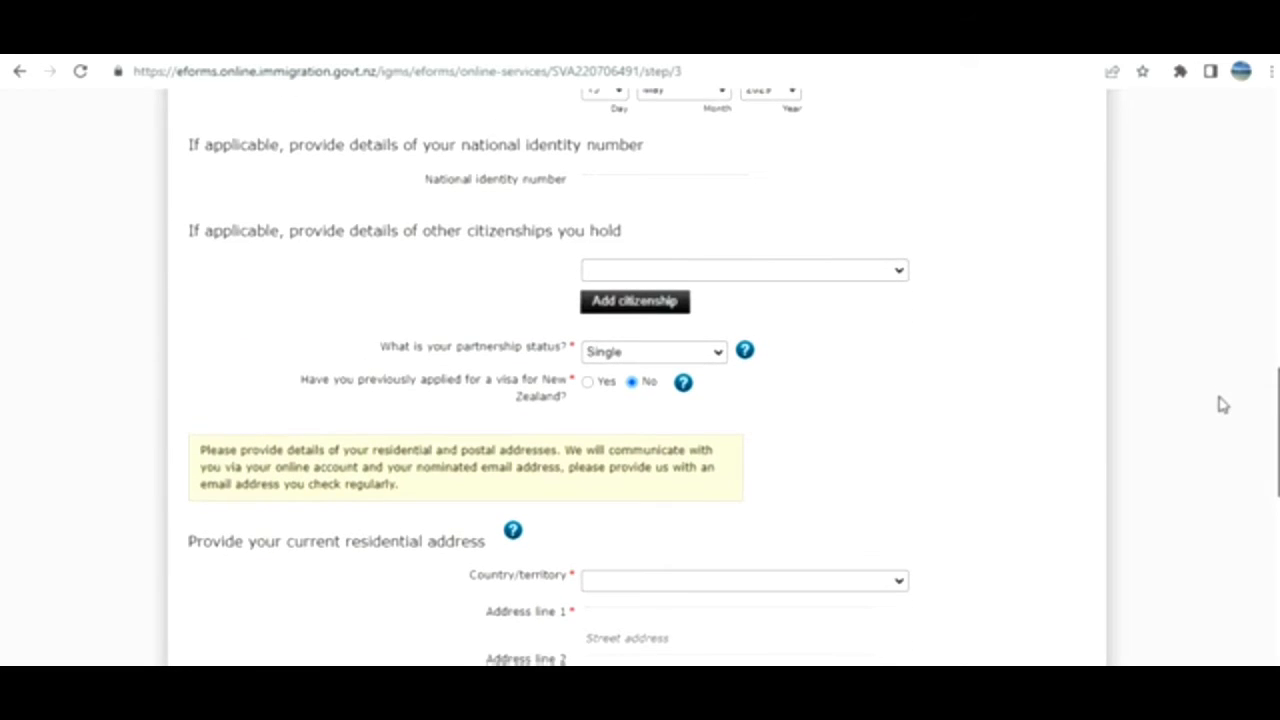
pyautogui.scroll(-3, 1224, 475)
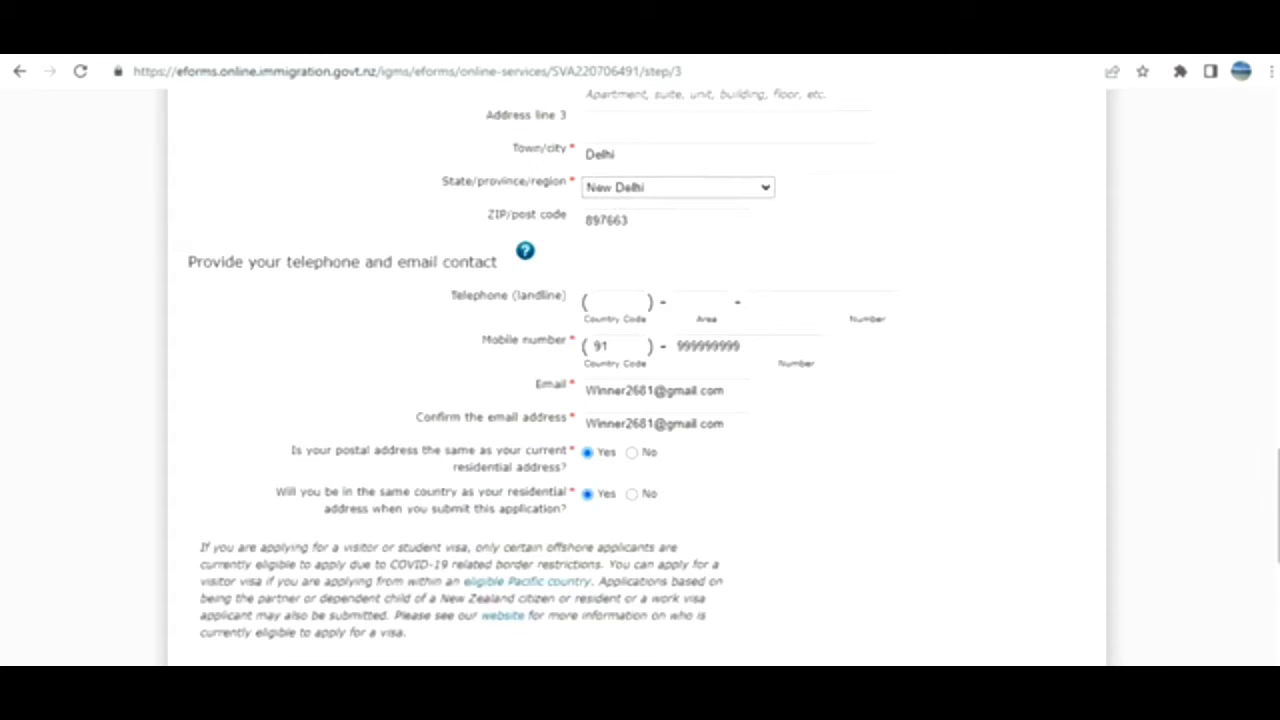
# Step: Agree to the Identity and Contact declaration and continue to the Study Details section
pyautogui.scroll(-7, 640, 380)
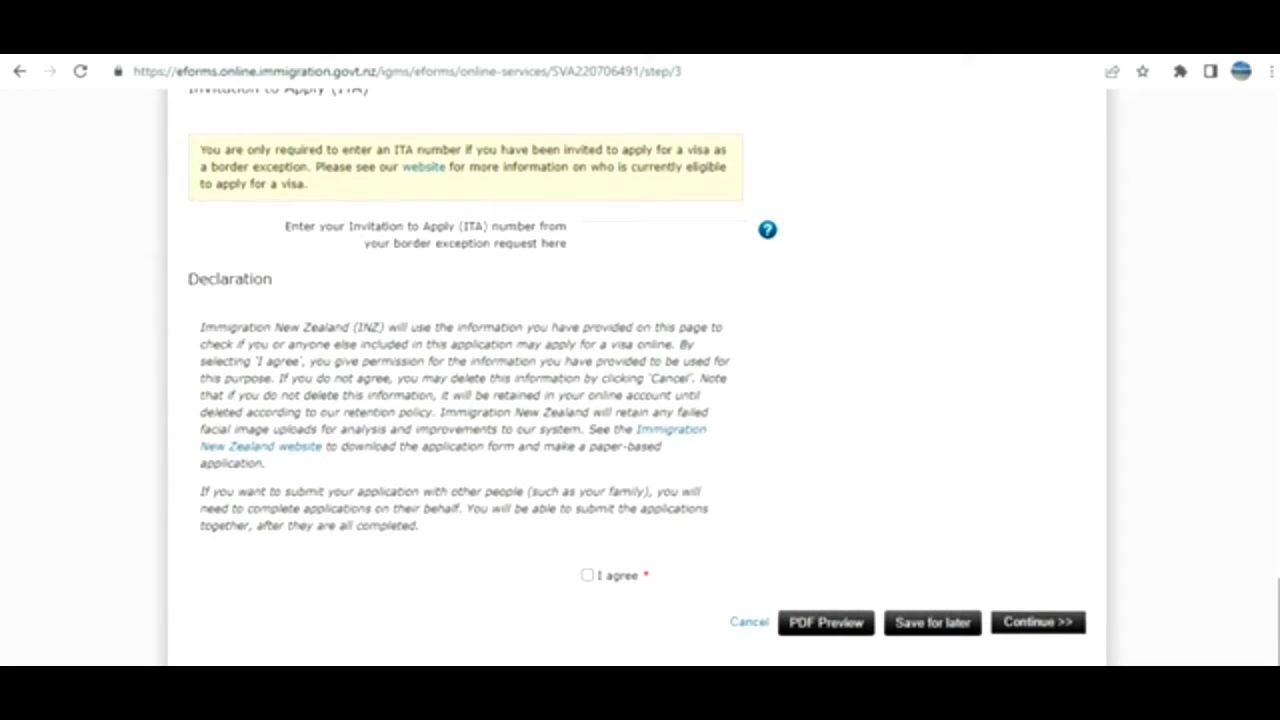
pyautogui.click(587, 578)
pyautogui.click(1036, 630)
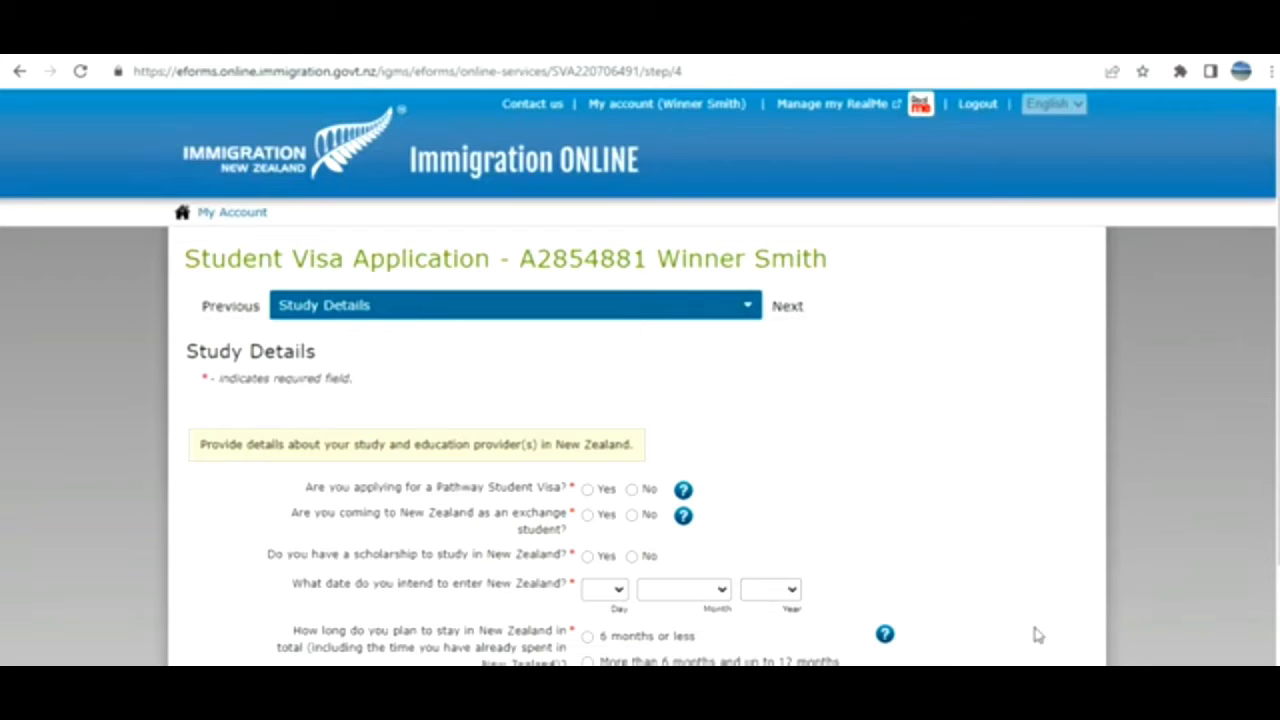
# Step: Look over the list of application sections on the Study Details page and close it again
pyautogui.click(740, 310)
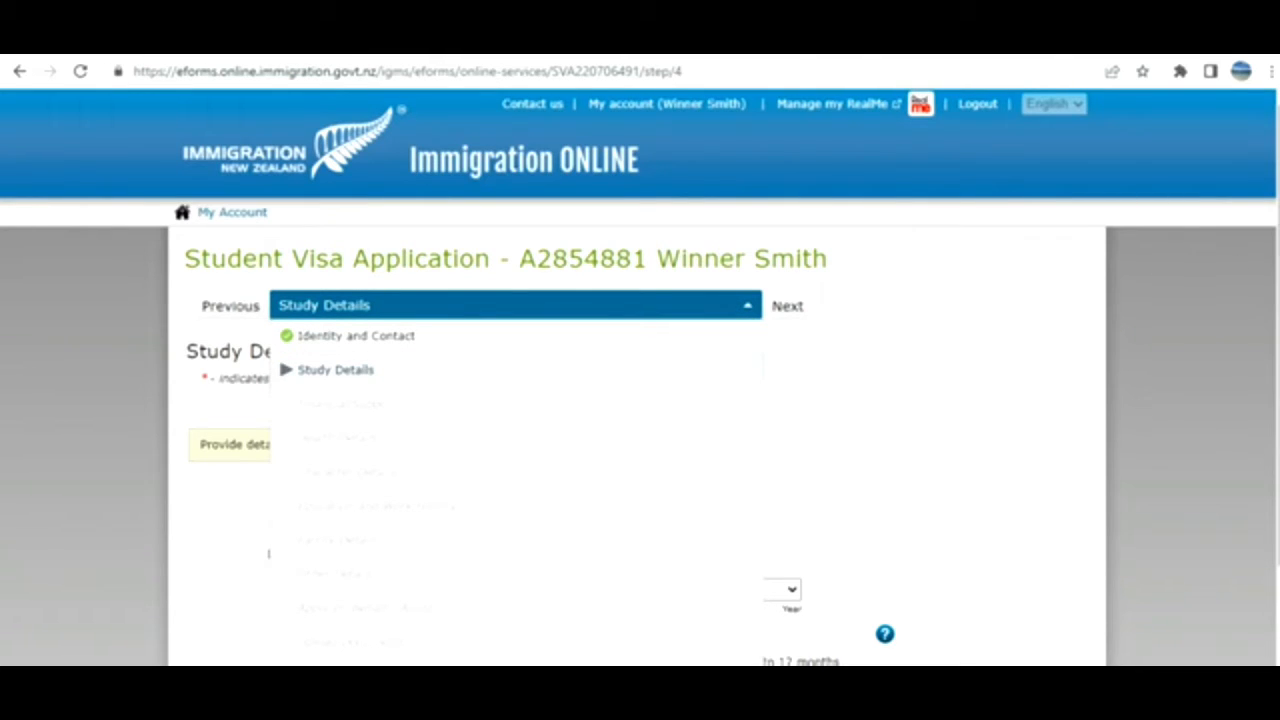
pyautogui.scroll(-1, 640, 400)
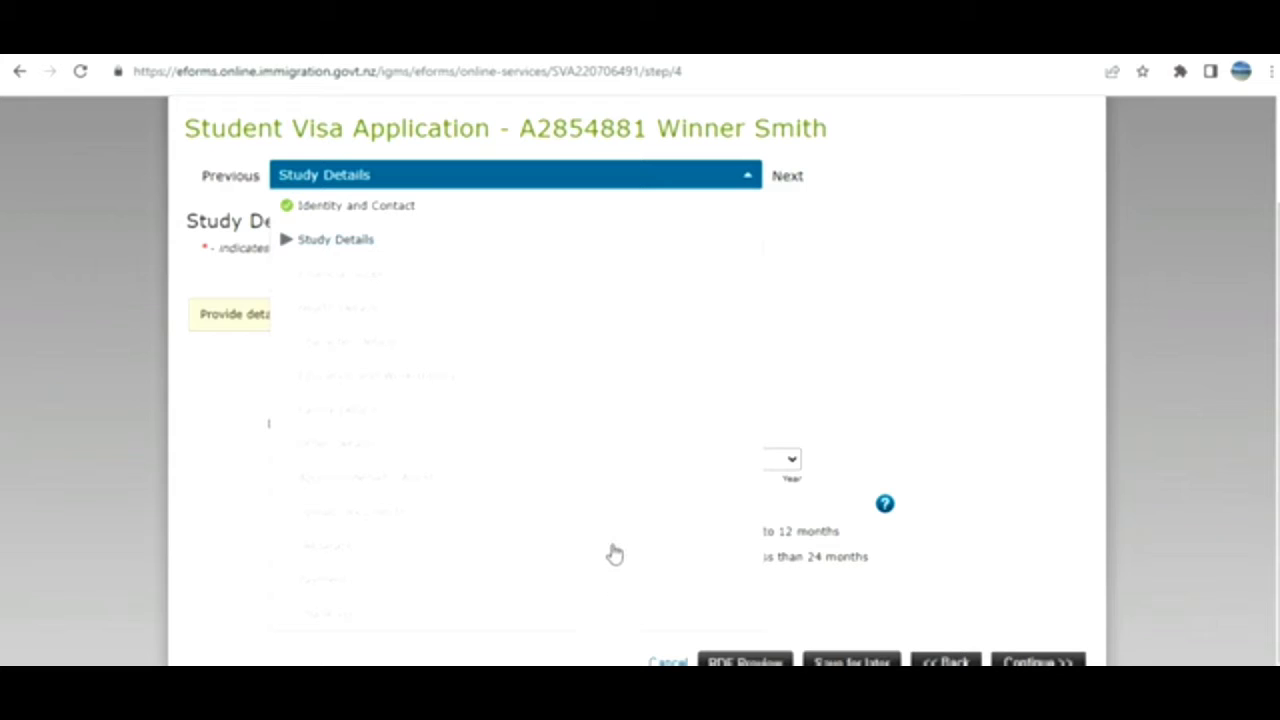
pyautogui.click(1050, 308)
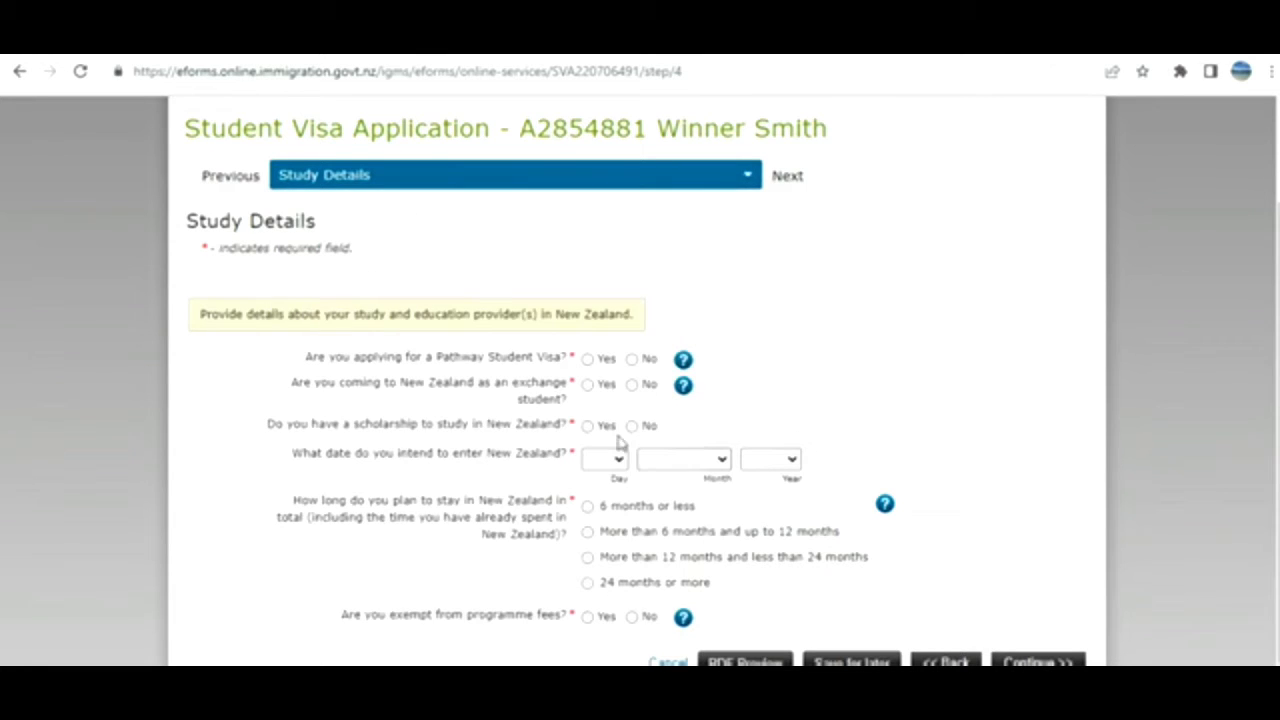
# Step: Answer No to applying for a Pathway Student Visa, coming as an exchange student and having a scholarship to study in New Zealand
pyautogui.click(632, 360)
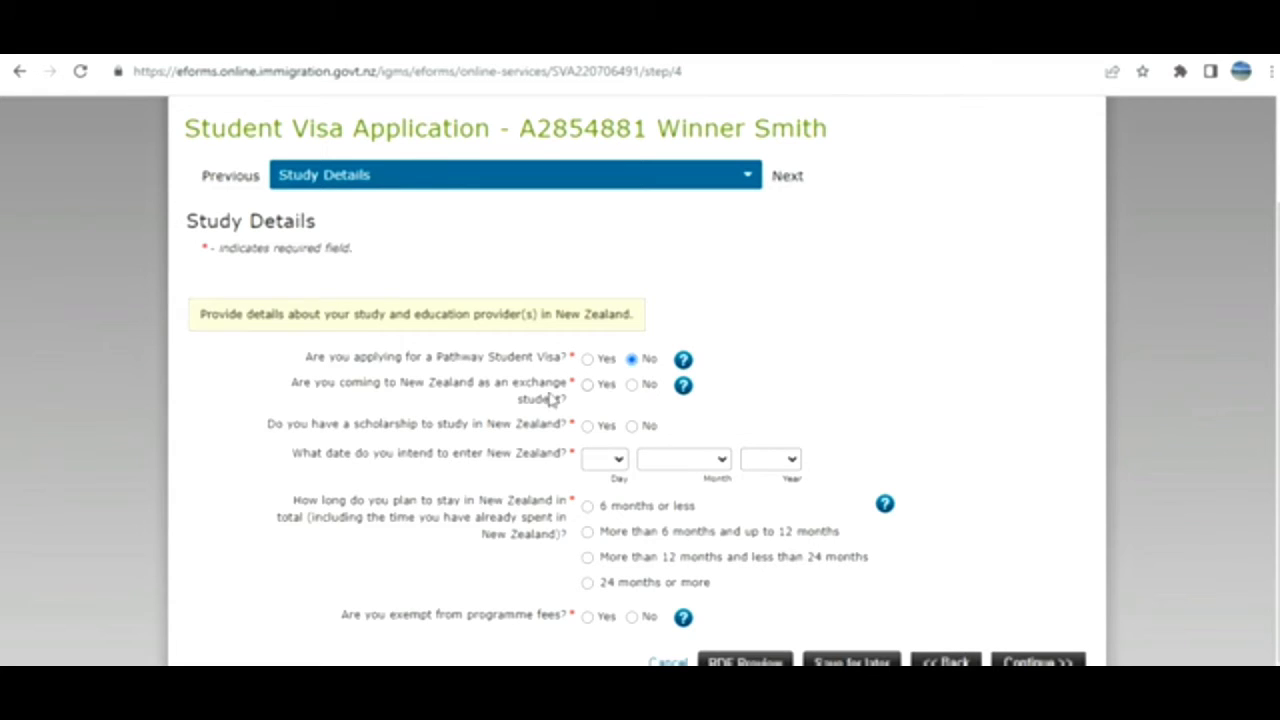
pyautogui.click(632, 386)
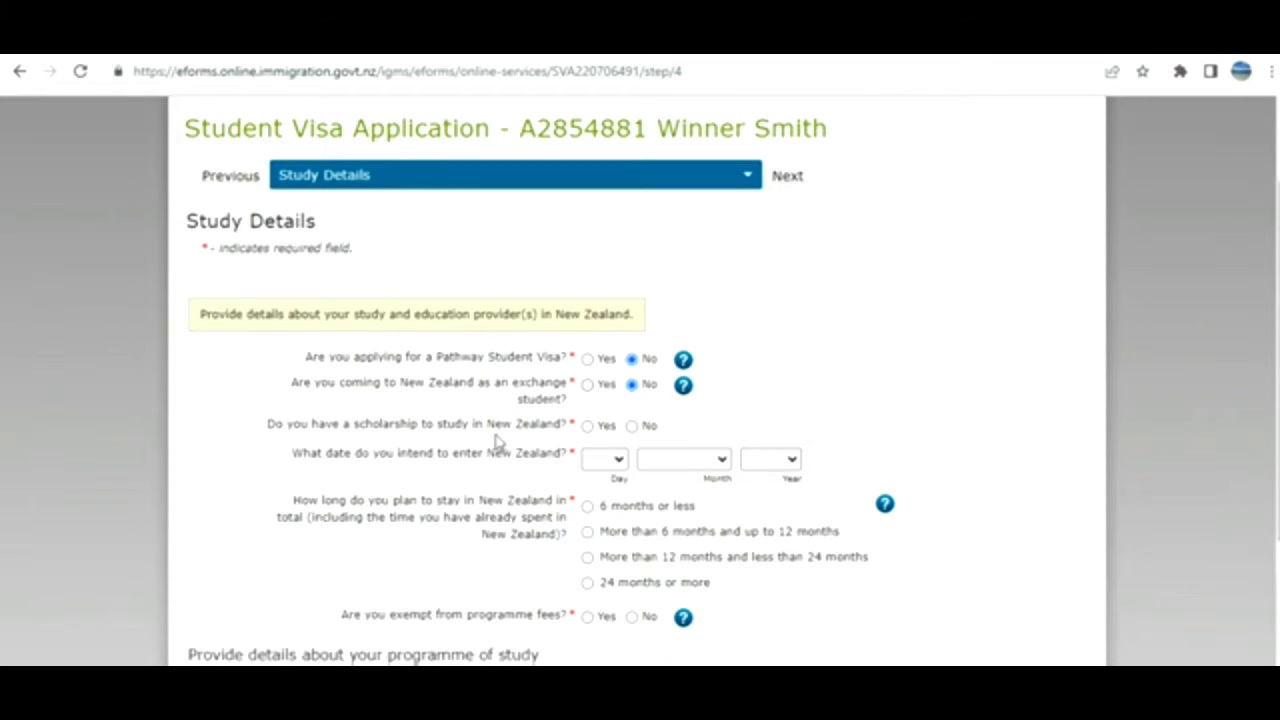
pyautogui.click(632, 426)
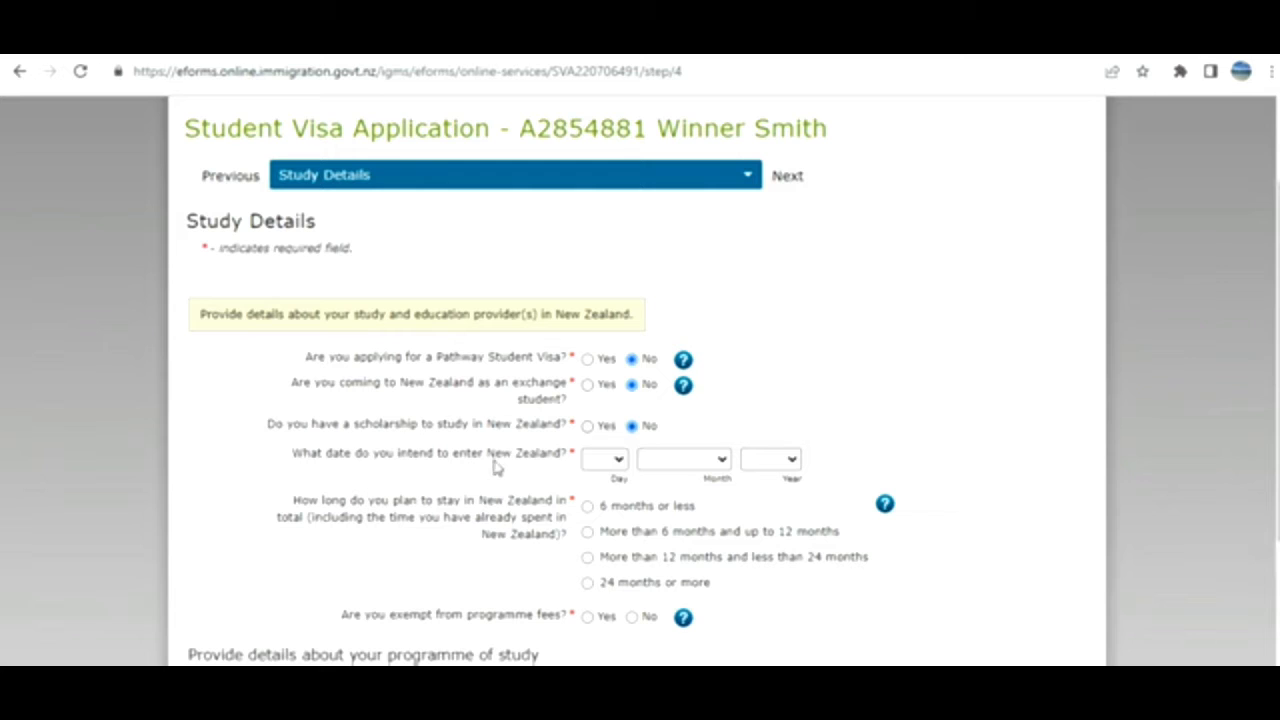
# Step: Set the intended date of entering New Zealand to 9 October 2022
pyautogui.click(605, 465)
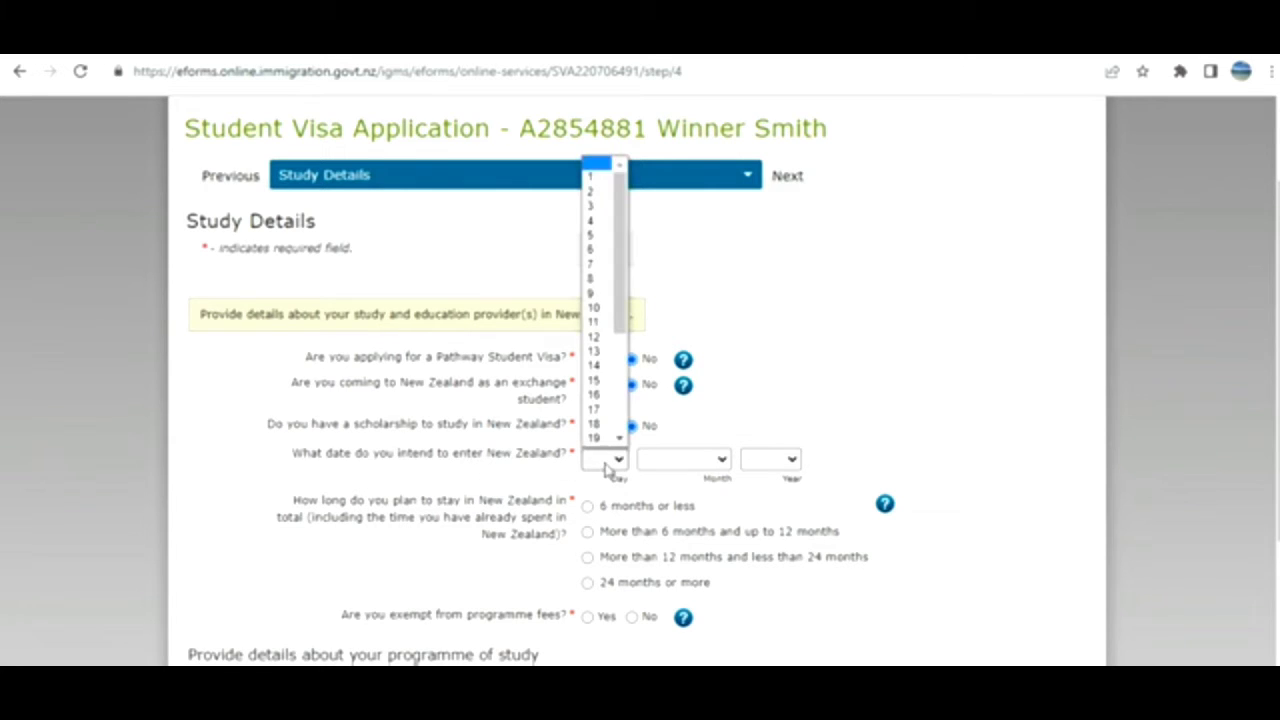
pyautogui.click(595, 292)
pyautogui.click(665, 462)
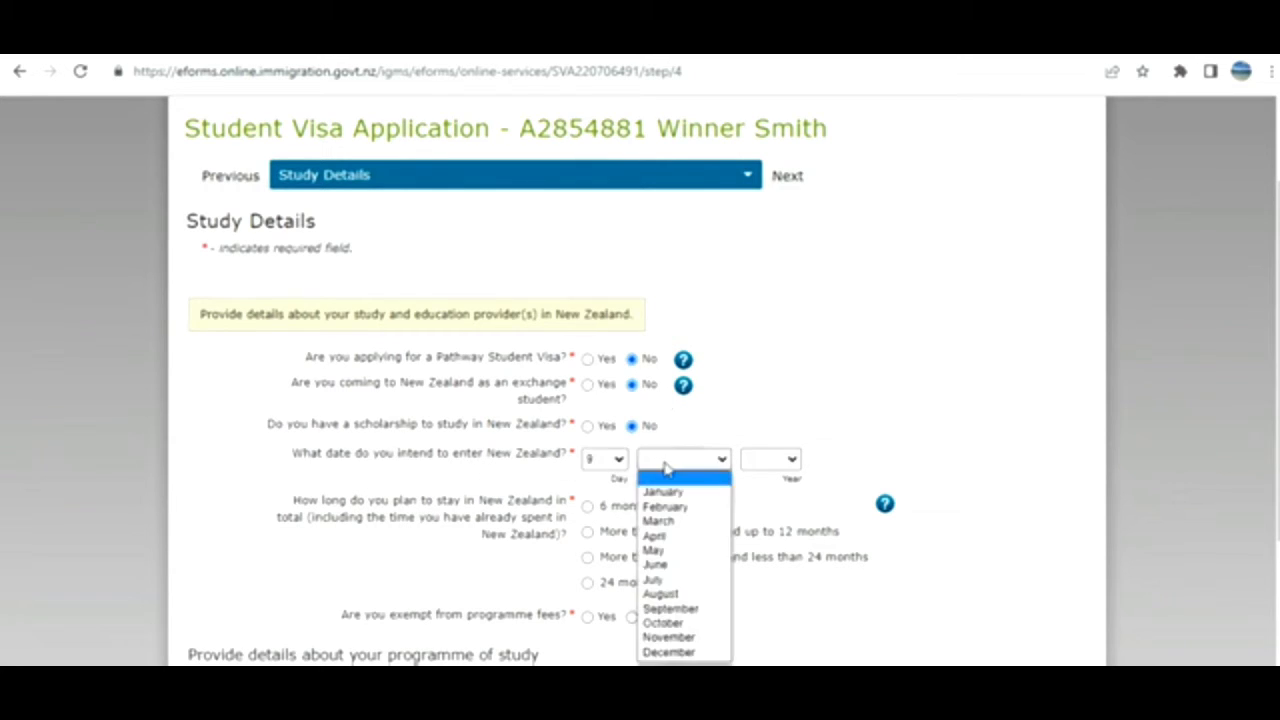
pyautogui.click(665, 622)
pyautogui.click(770, 460)
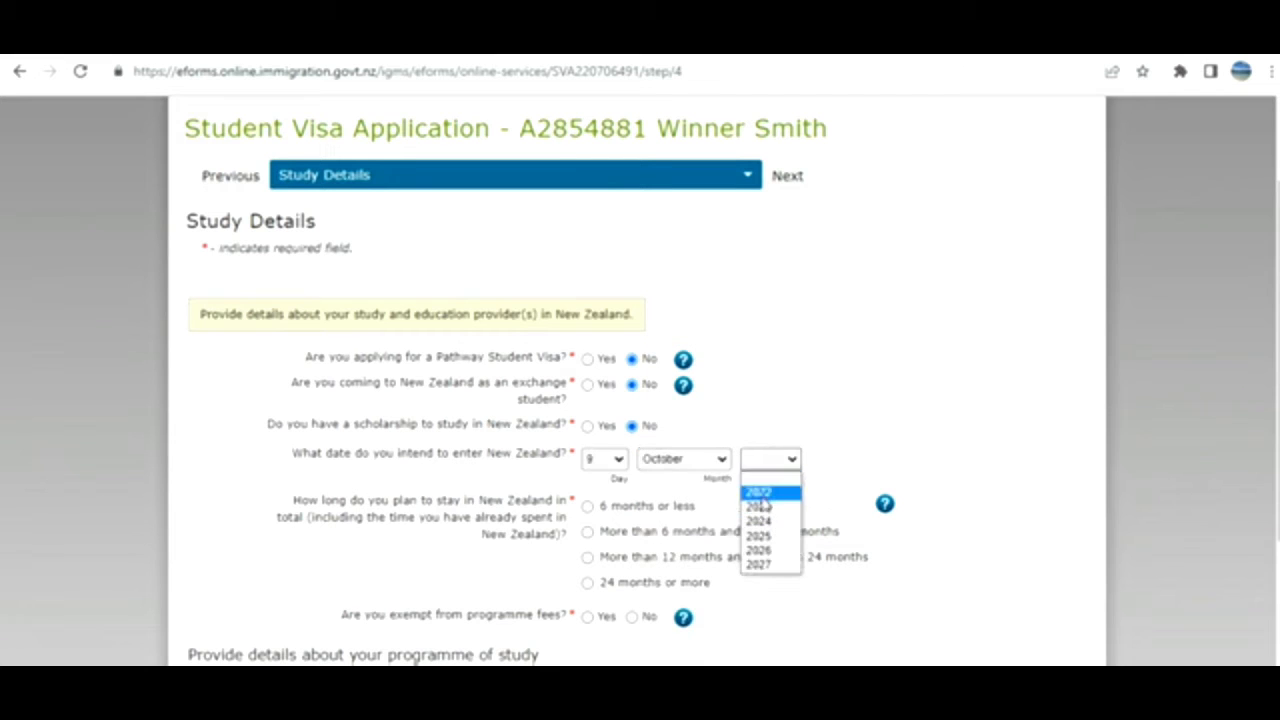
pyautogui.click(765, 492)
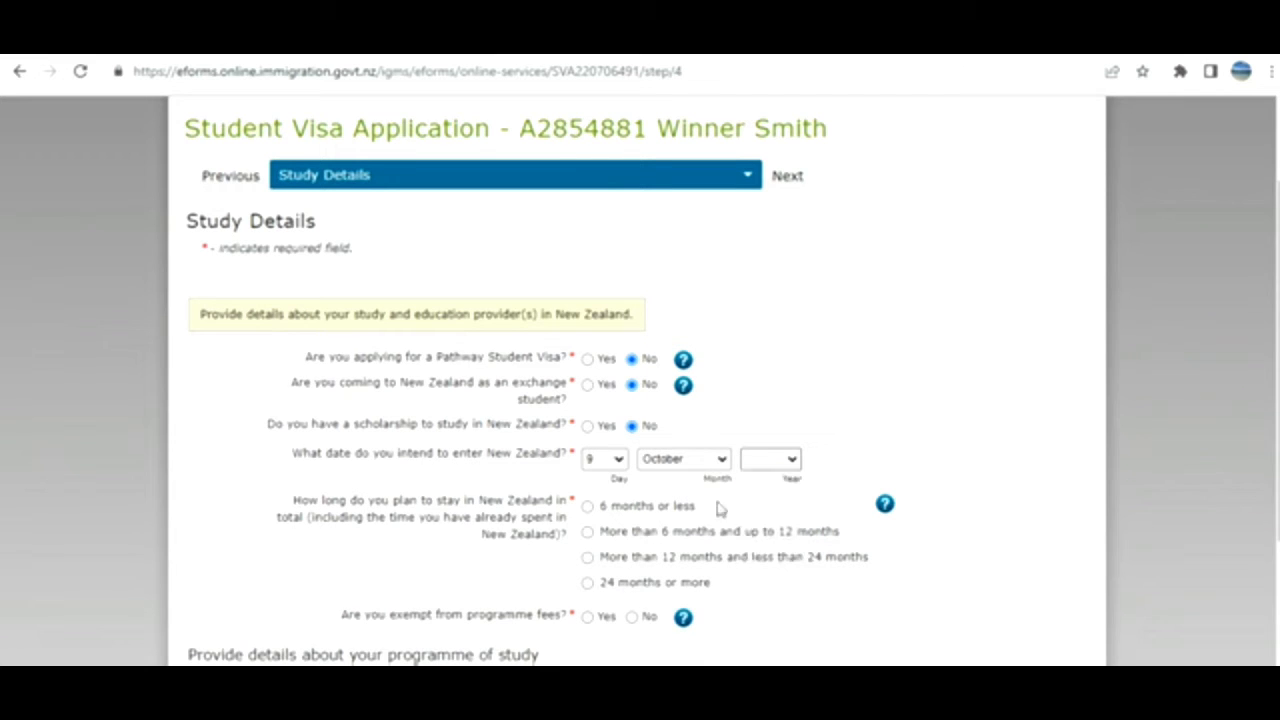
# Step: Set the planned stay to more than 12 months and less than 24 months, and answer No to being exempt from programme fees
pyautogui.click(588, 562)
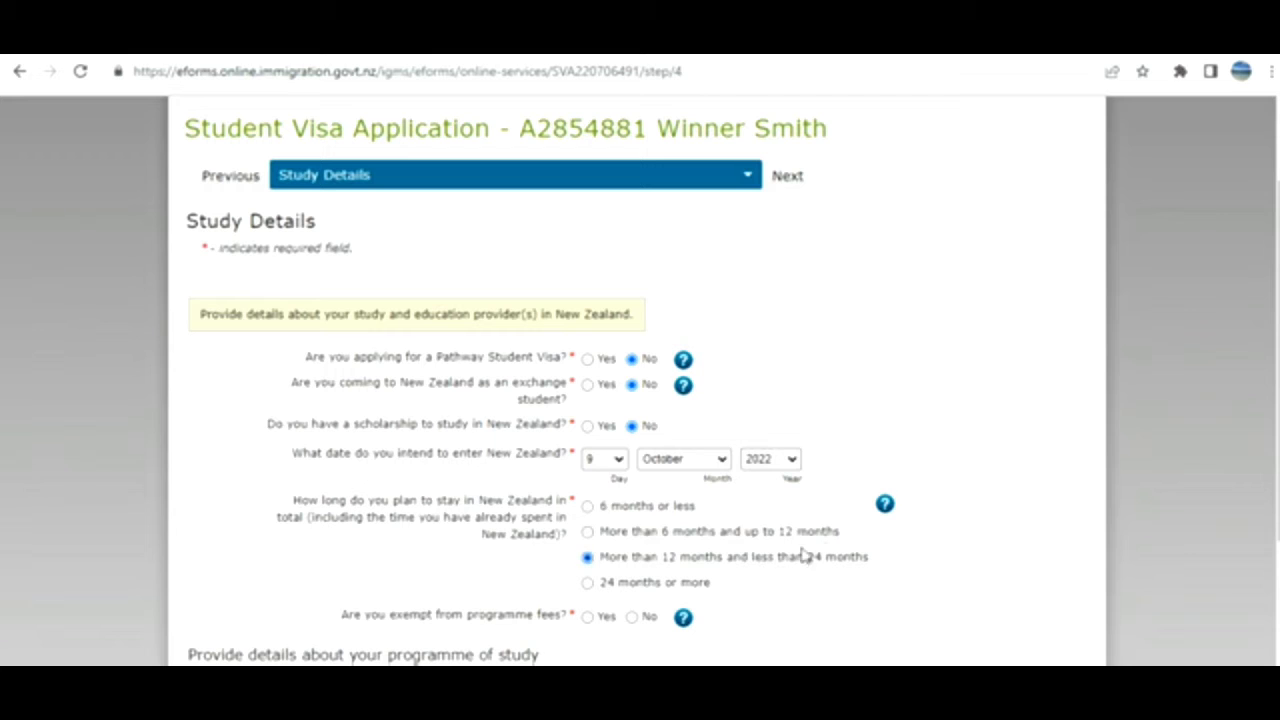
pyautogui.scroll(-3, 1150, 480)
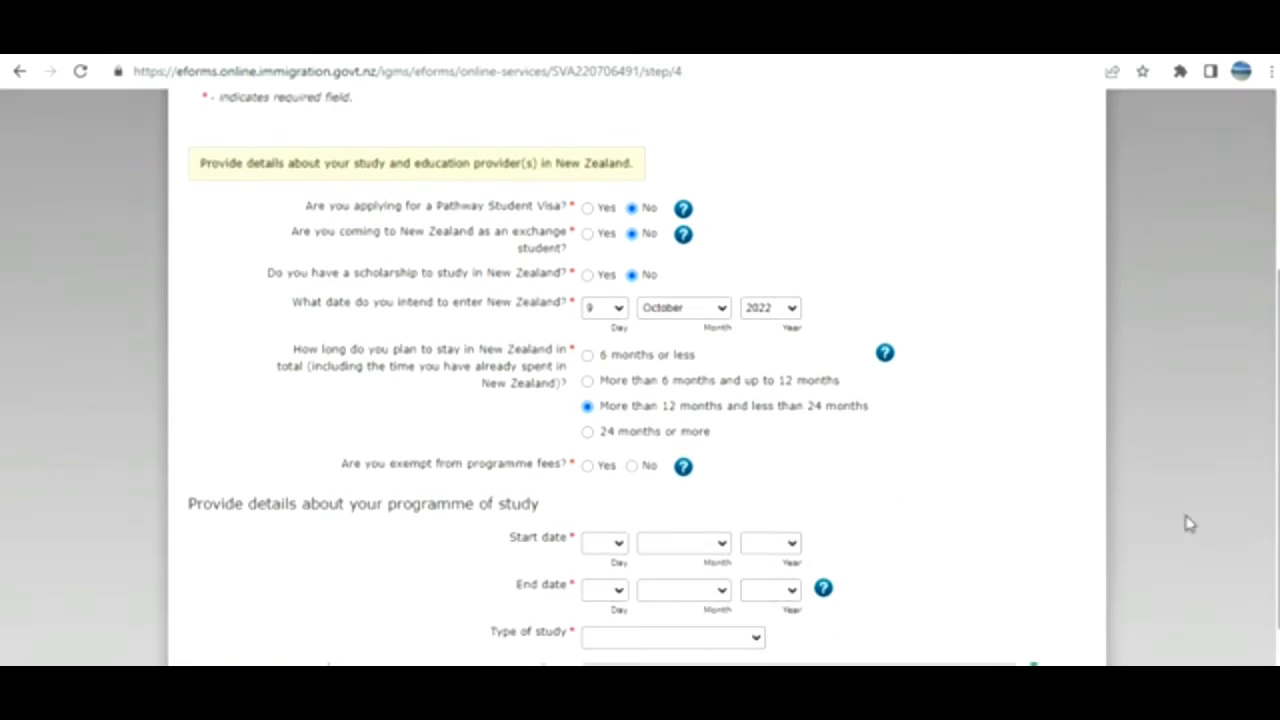
pyautogui.click(631, 466)
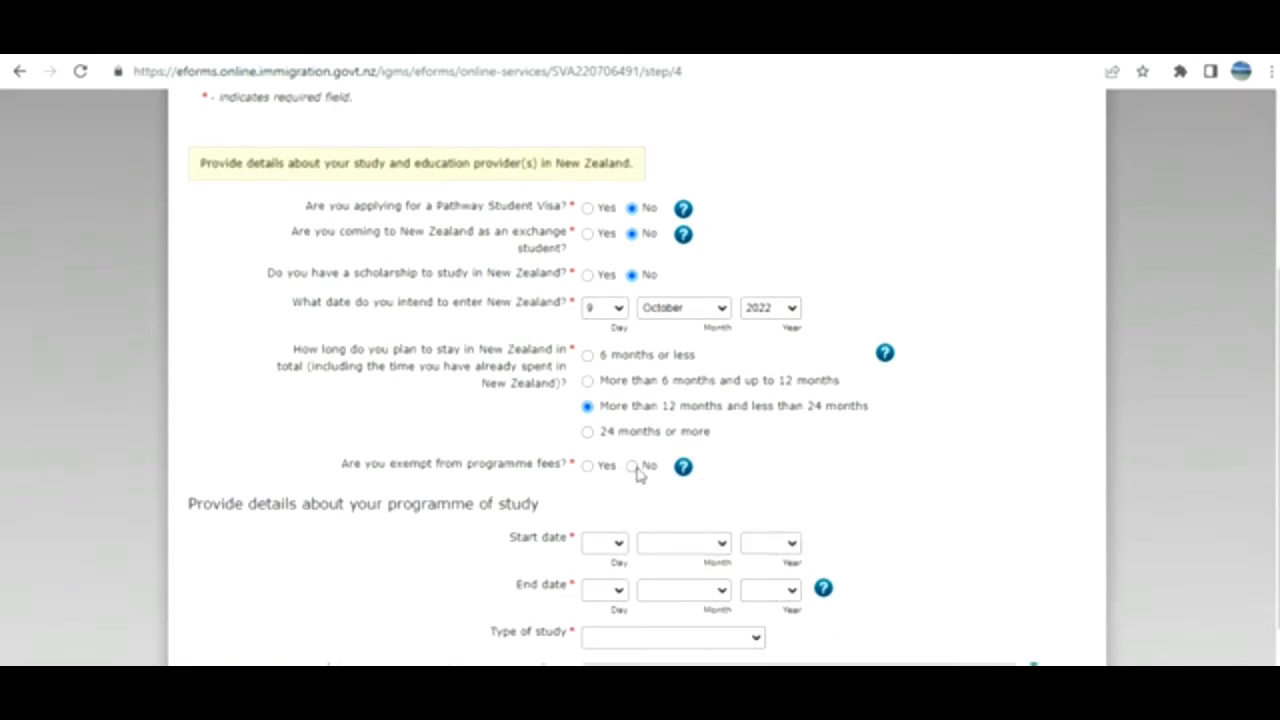
# Step: Set the start date of the programme of study to 15 October 2022
pyautogui.click(611, 545)
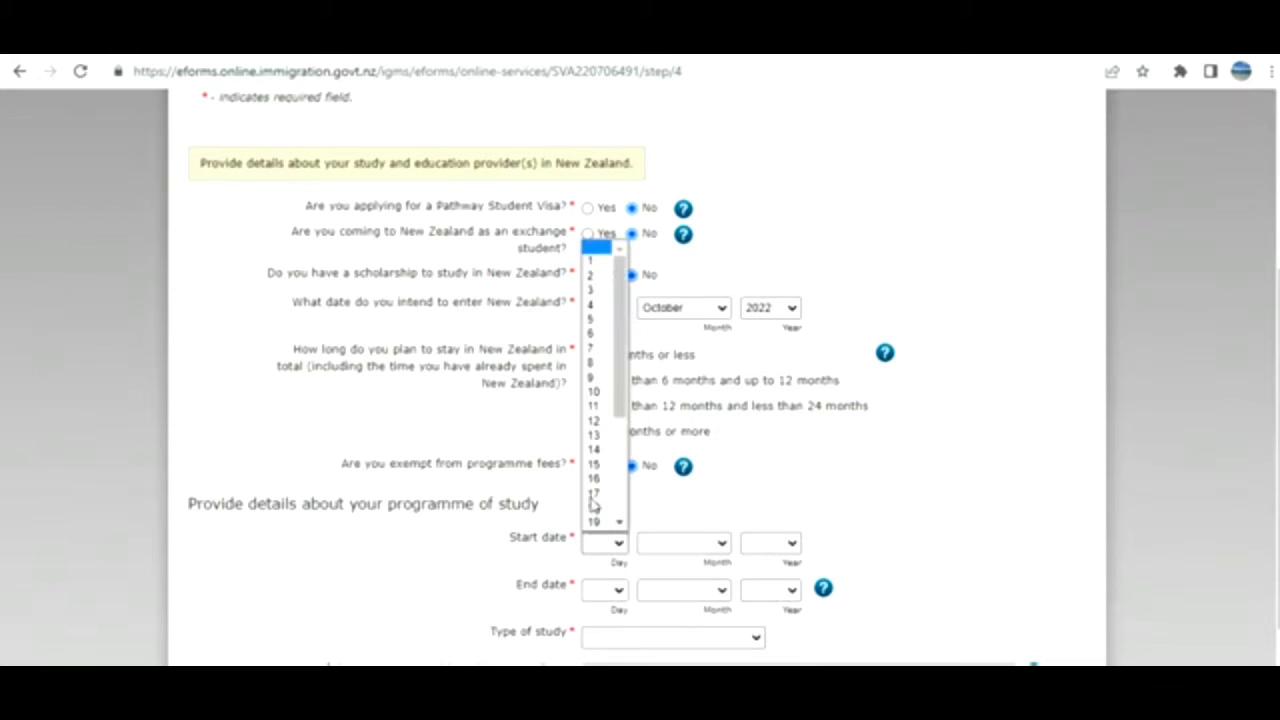
pyautogui.click(596, 467)
pyautogui.click(663, 545)
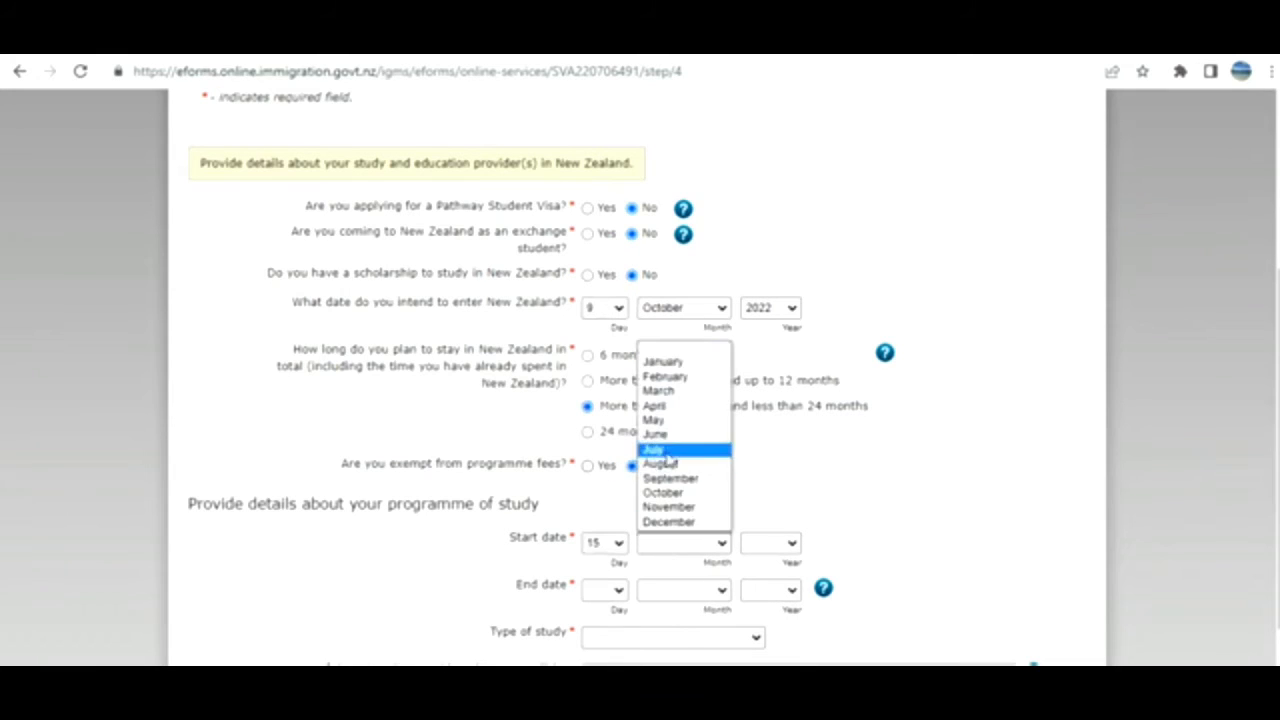
pyautogui.click(660, 496)
pyautogui.click(772, 544)
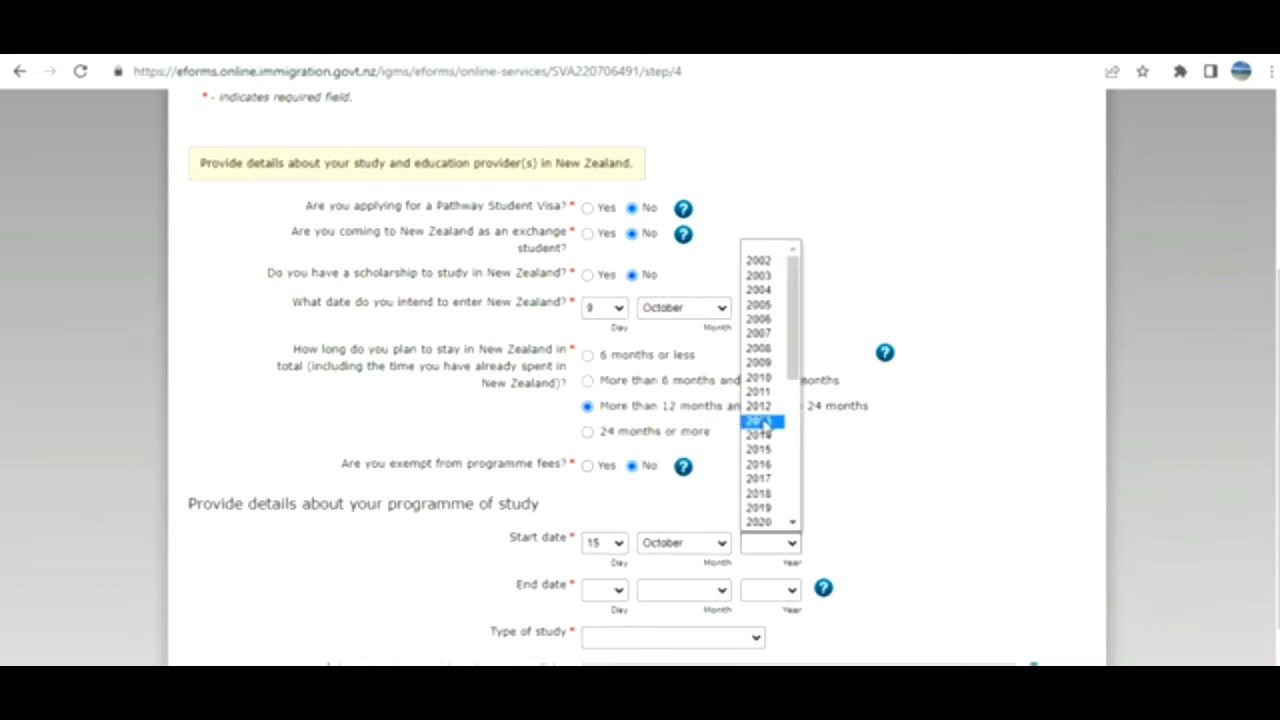
pyautogui.click(792, 522)
pyautogui.click(792, 523)
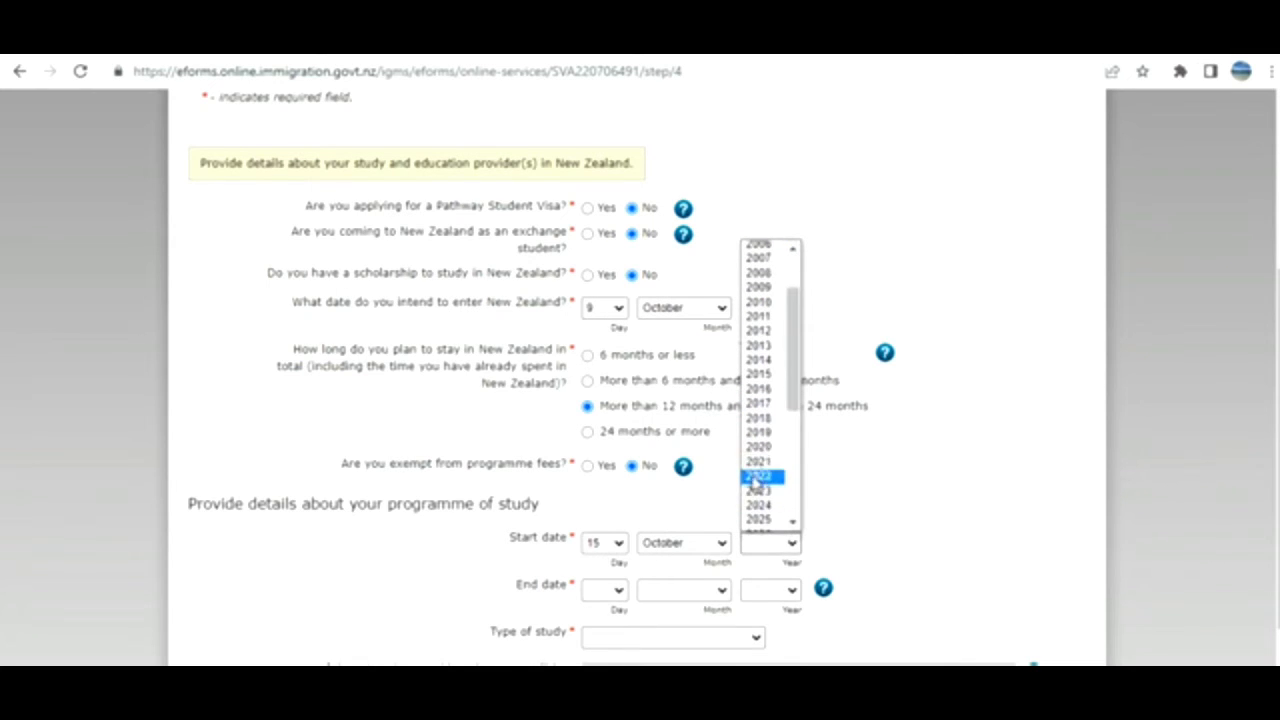
pyautogui.click(765, 474)
# Step: Set the end date of the programme of study to 12 September 2024
pyautogui.click(778, 596)
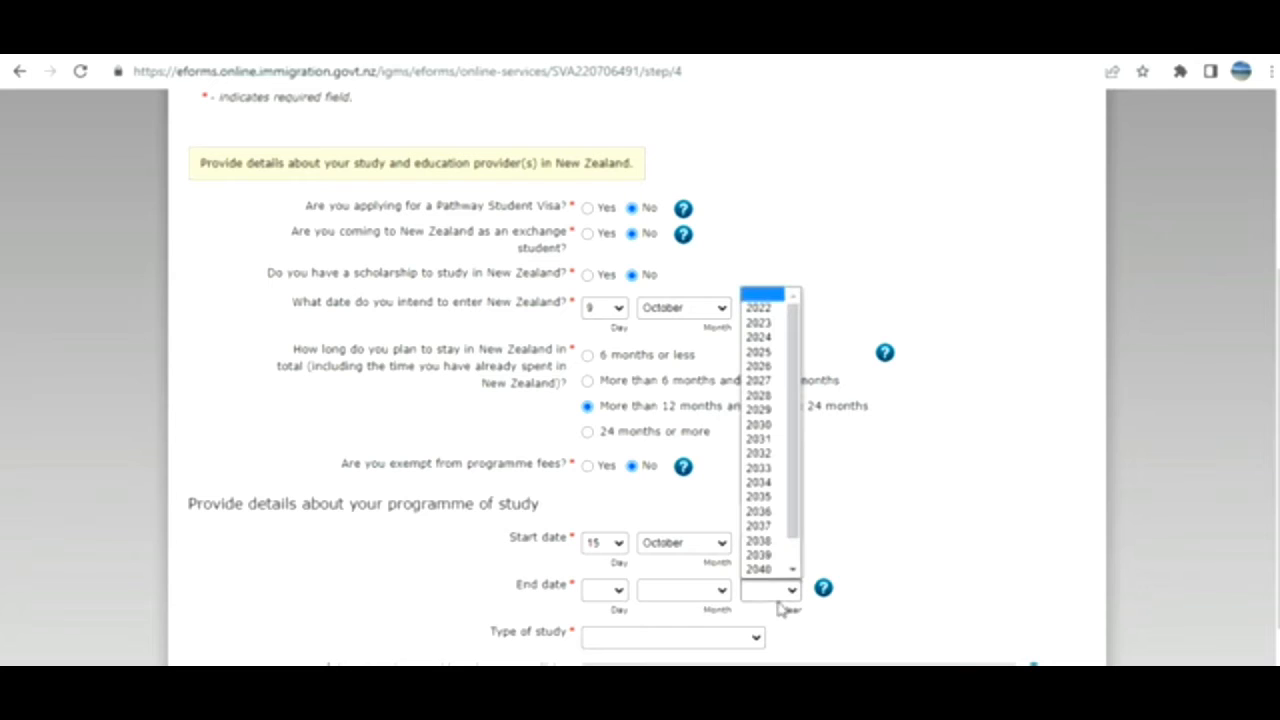
pyautogui.click(776, 343)
pyautogui.click(685, 595)
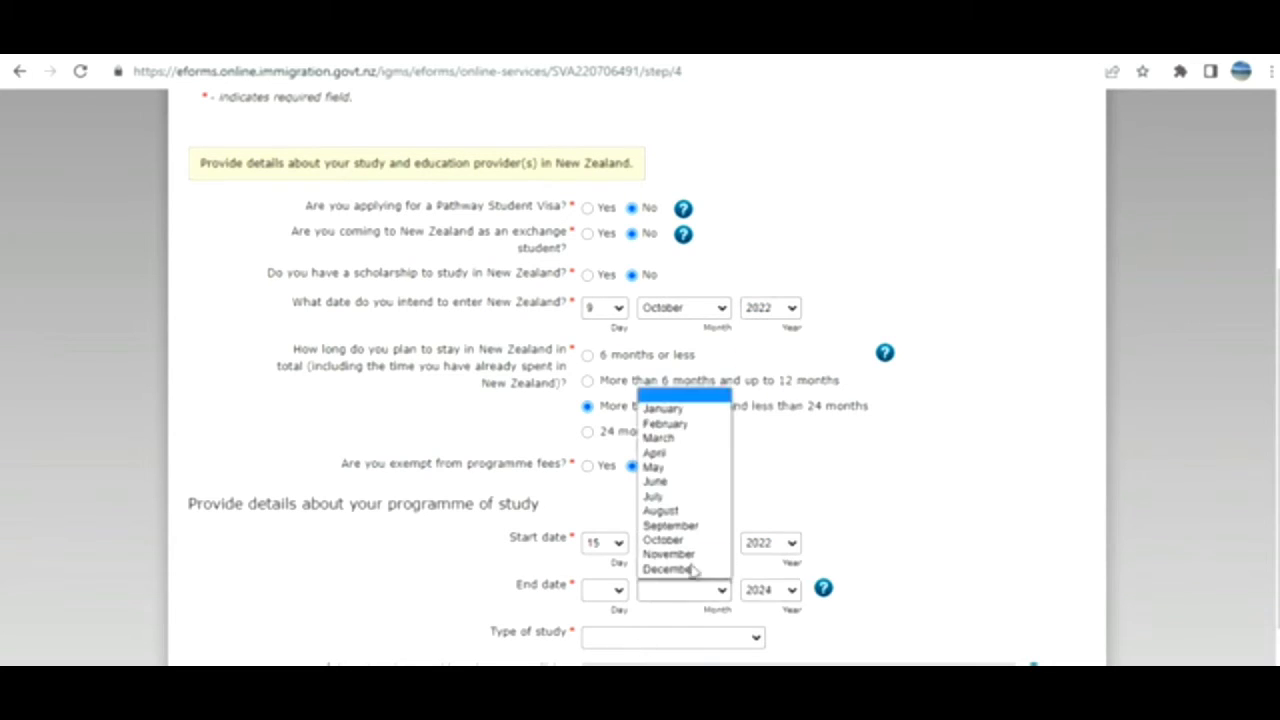
pyautogui.click(686, 528)
pyautogui.click(606, 591)
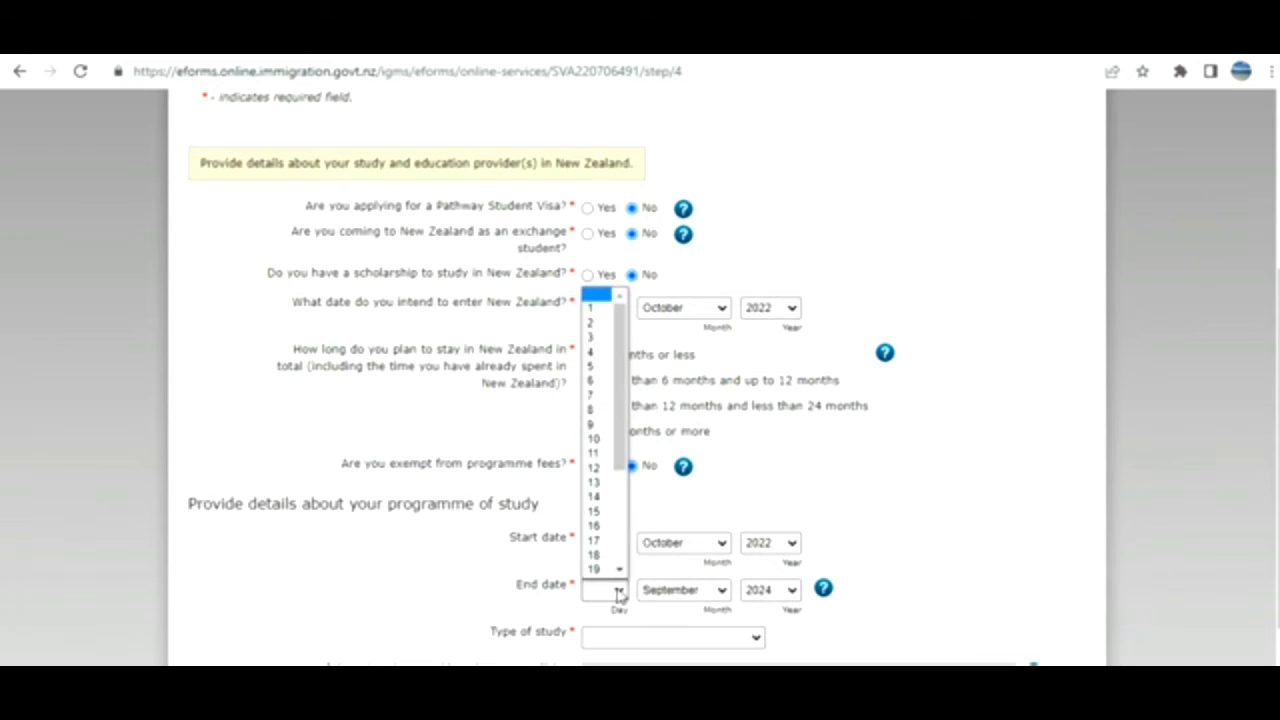
pyautogui.click(596, 469)
# Step: Set the type of study to Postgraduate excluding PhD and the study subject to Information Technology not elsewhere classified
pyautogui.click(710, 637)
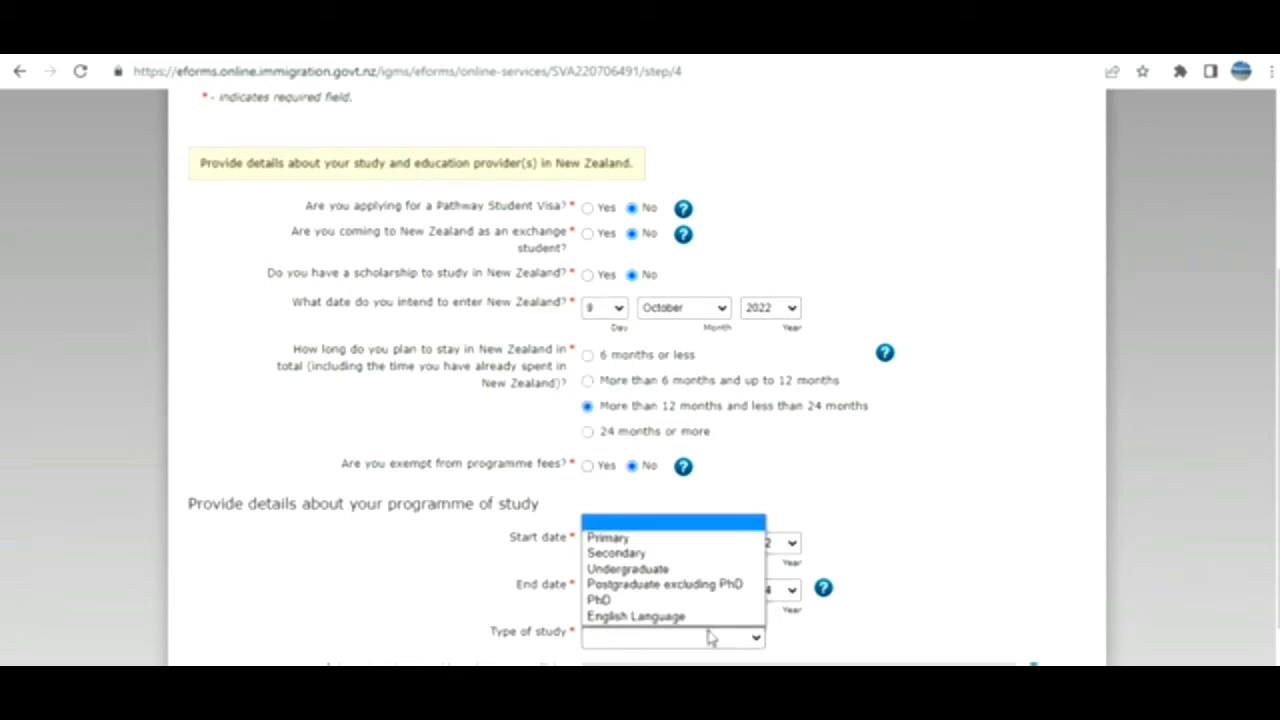
pyautogui.click(637, 586)
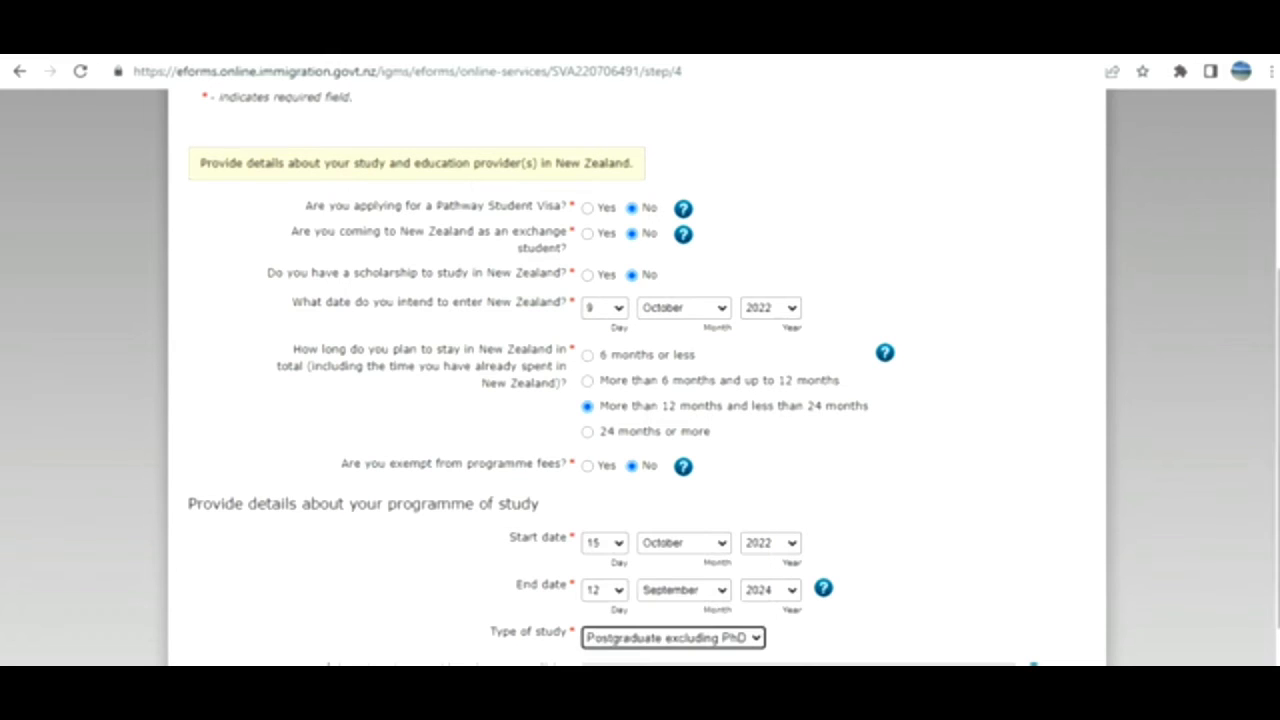
pyautogui.scroll(-2, 1120, 540)
pyautogui.scroll(-1, 880, 491)
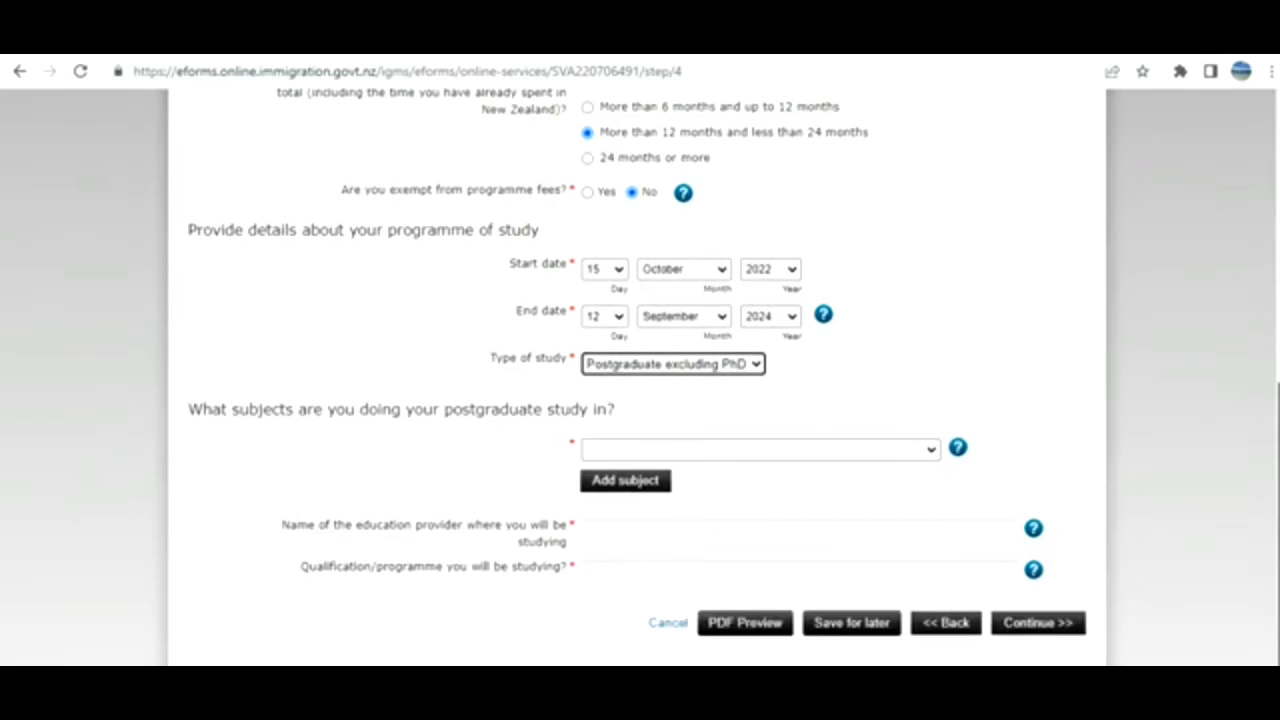
pyautogui.click(824, 455)
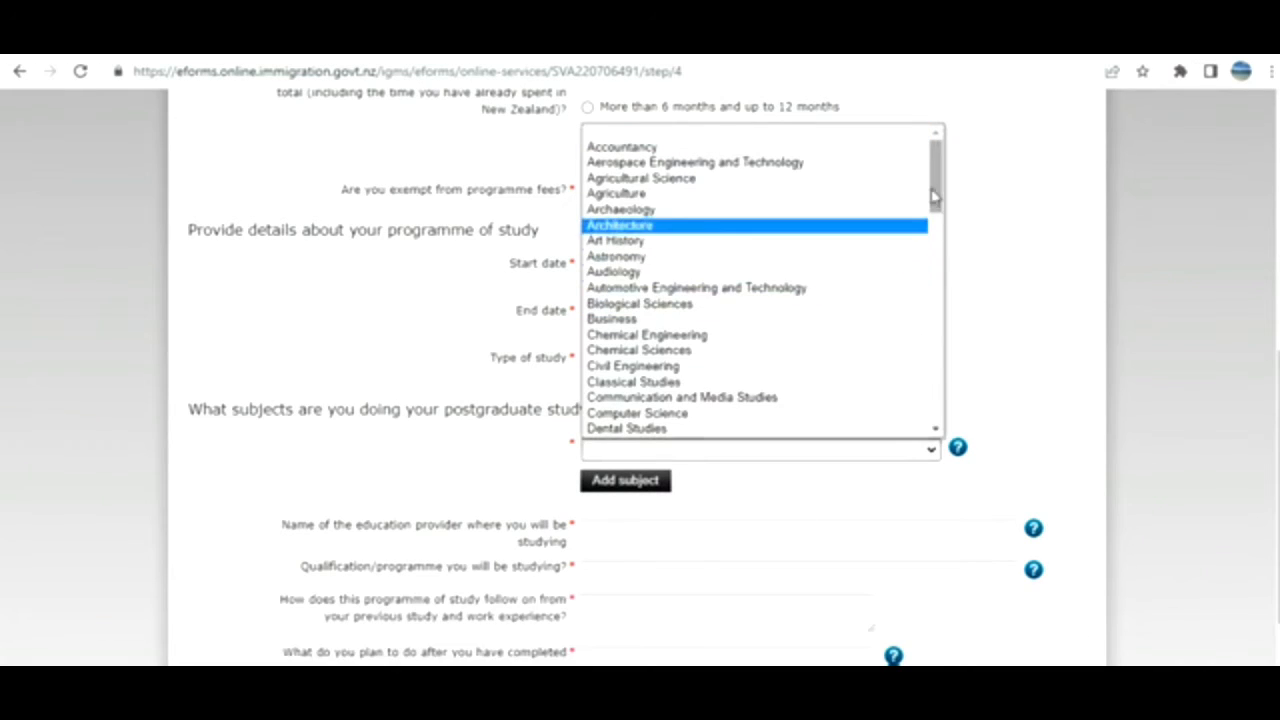
pyautogui.moveTo(936, 203); pyautogui.dragTo(943, 297)
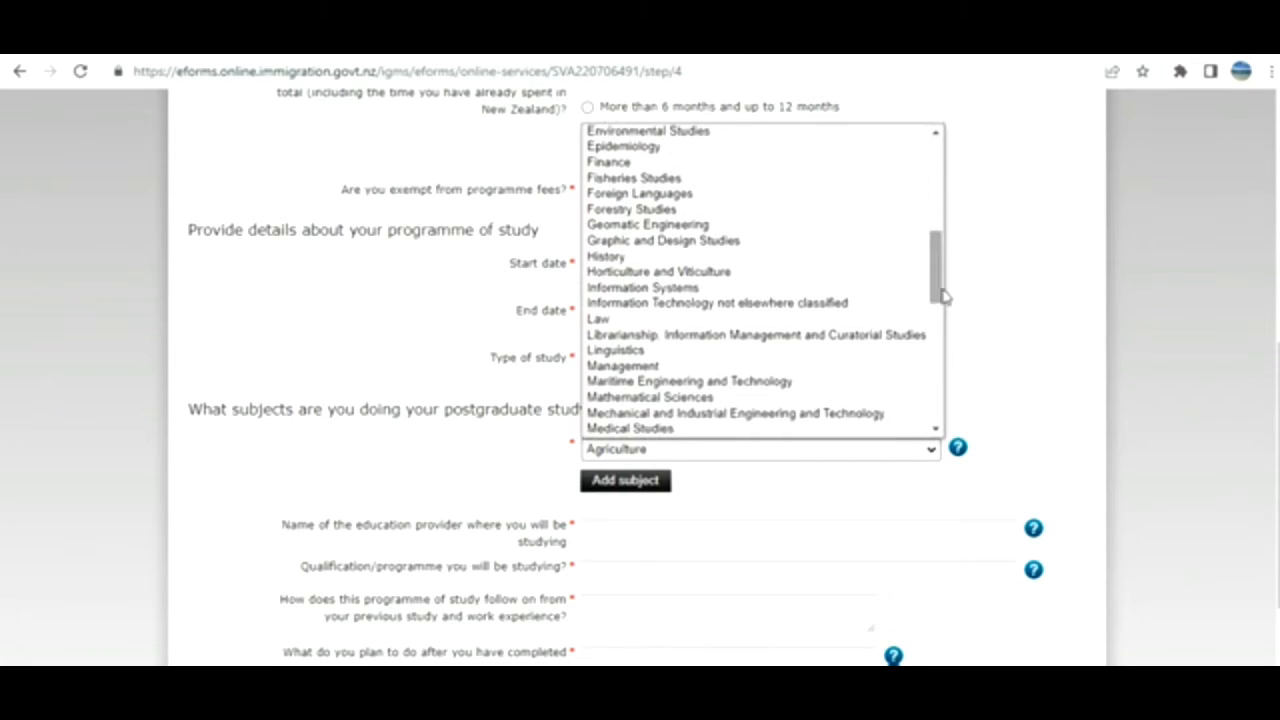
pyautogui.click(878, 310)
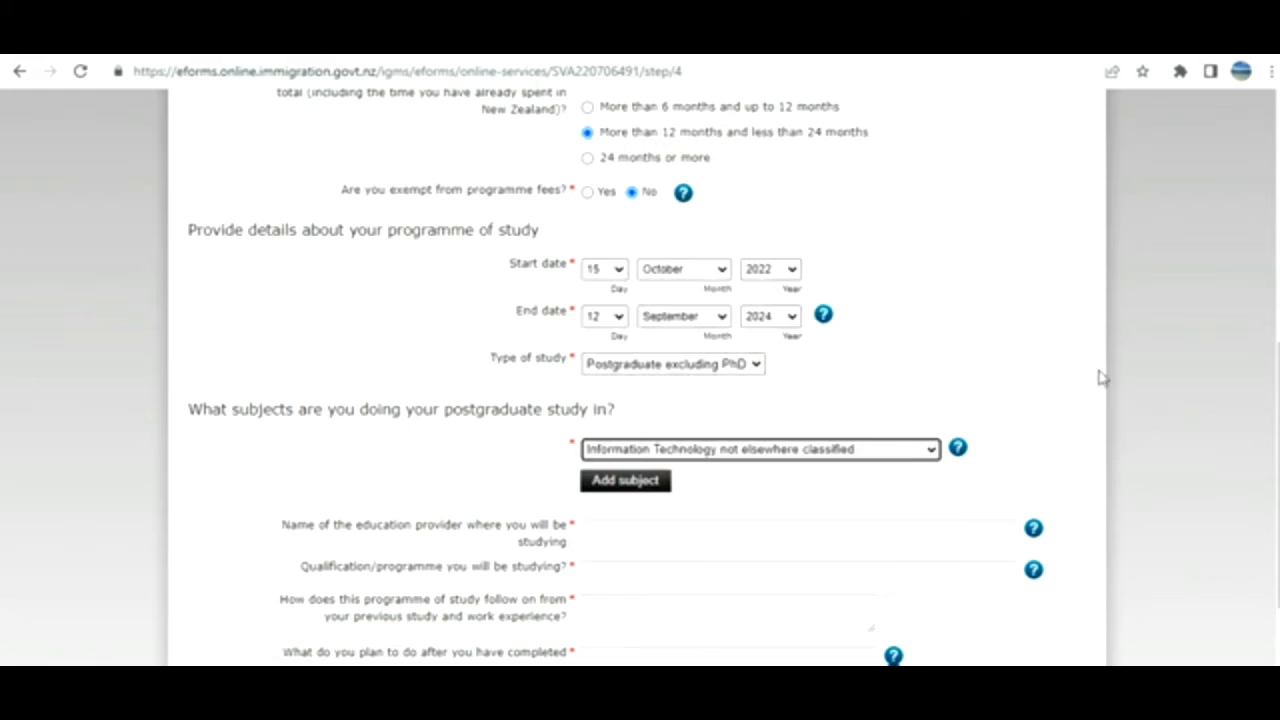
# Step: Answer No to the programme of study being 120 credits or more in total and continue to the Financial Support section
pyautogui.scroll(-3, 640, 377)
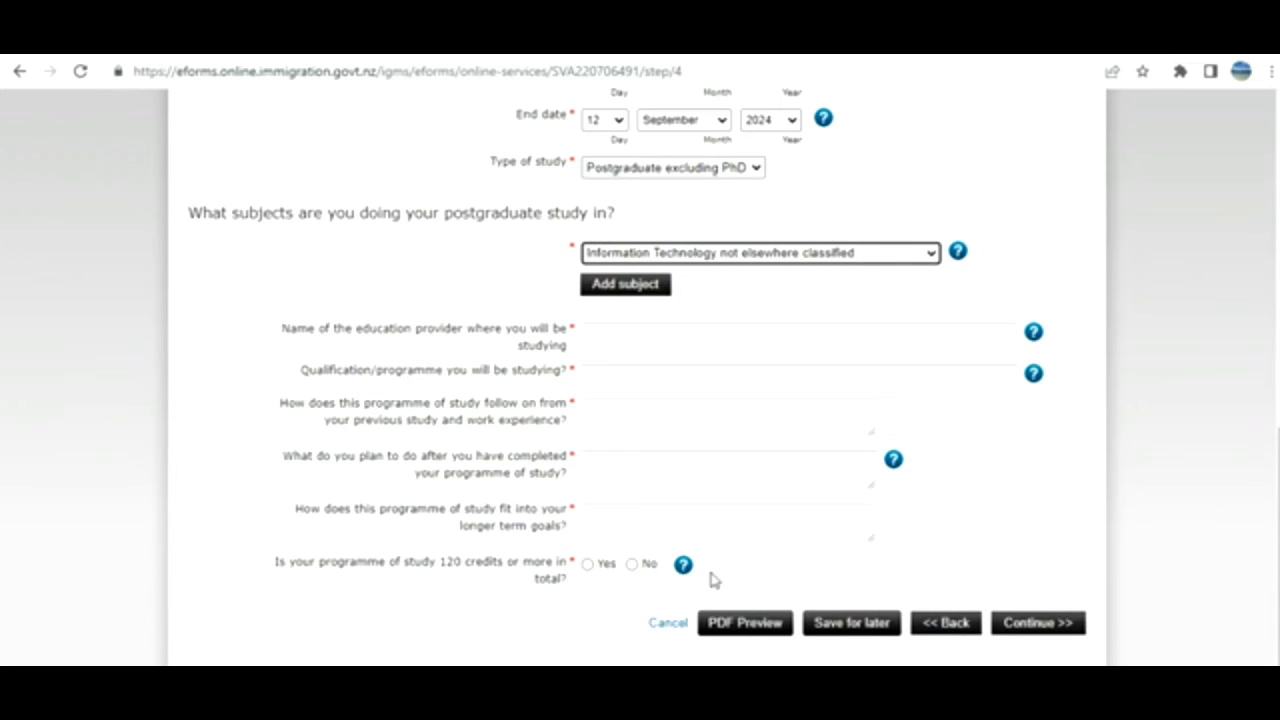
pyautogui.click(632, 565)
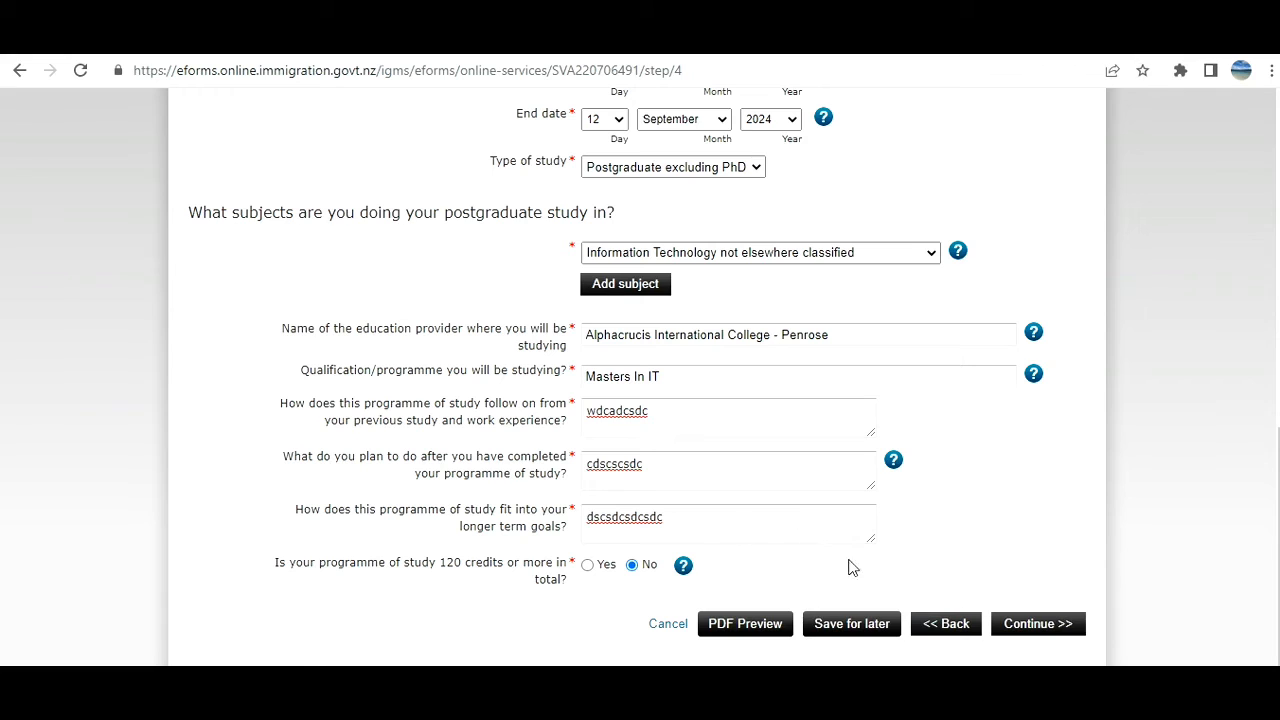
pyautogui.click(1017, 630)
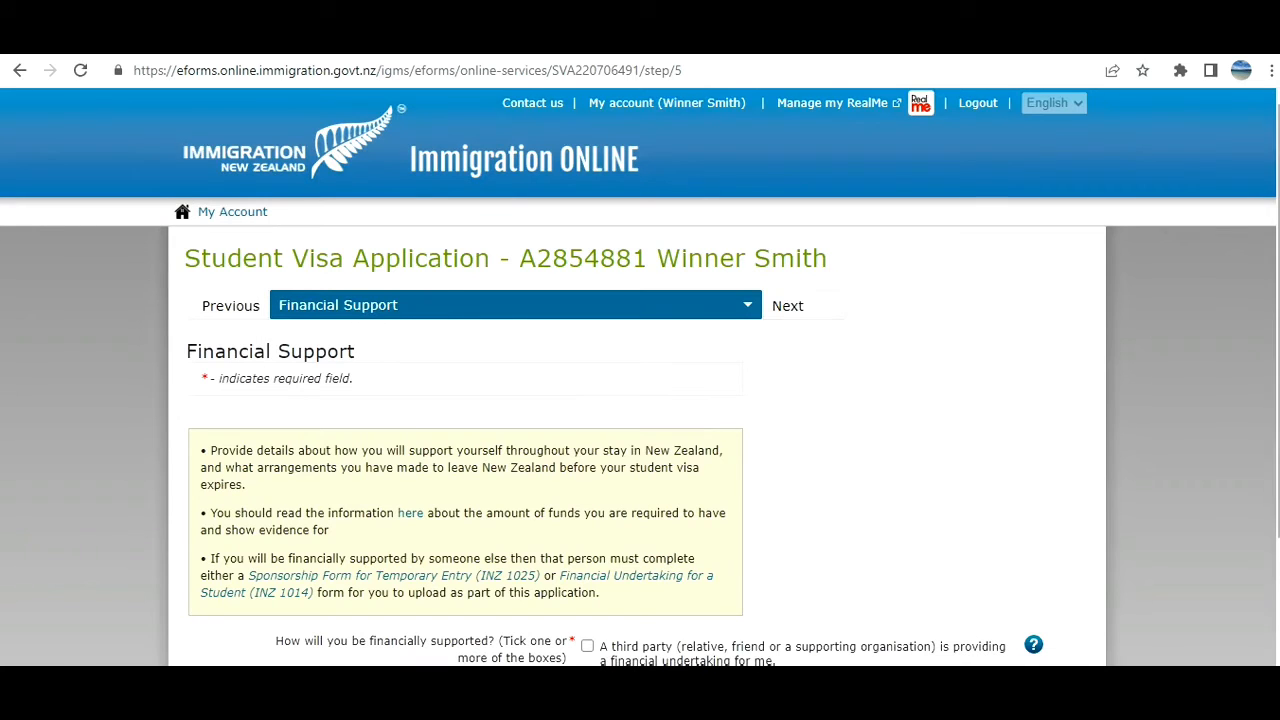
# Step: Declare having the required funds for living costs and sufficient funds to purchase outward travel, and continue to the Health Details section
pyautogui.moveTo(1279, 306); pyautogui.dragTo(1279, 458)
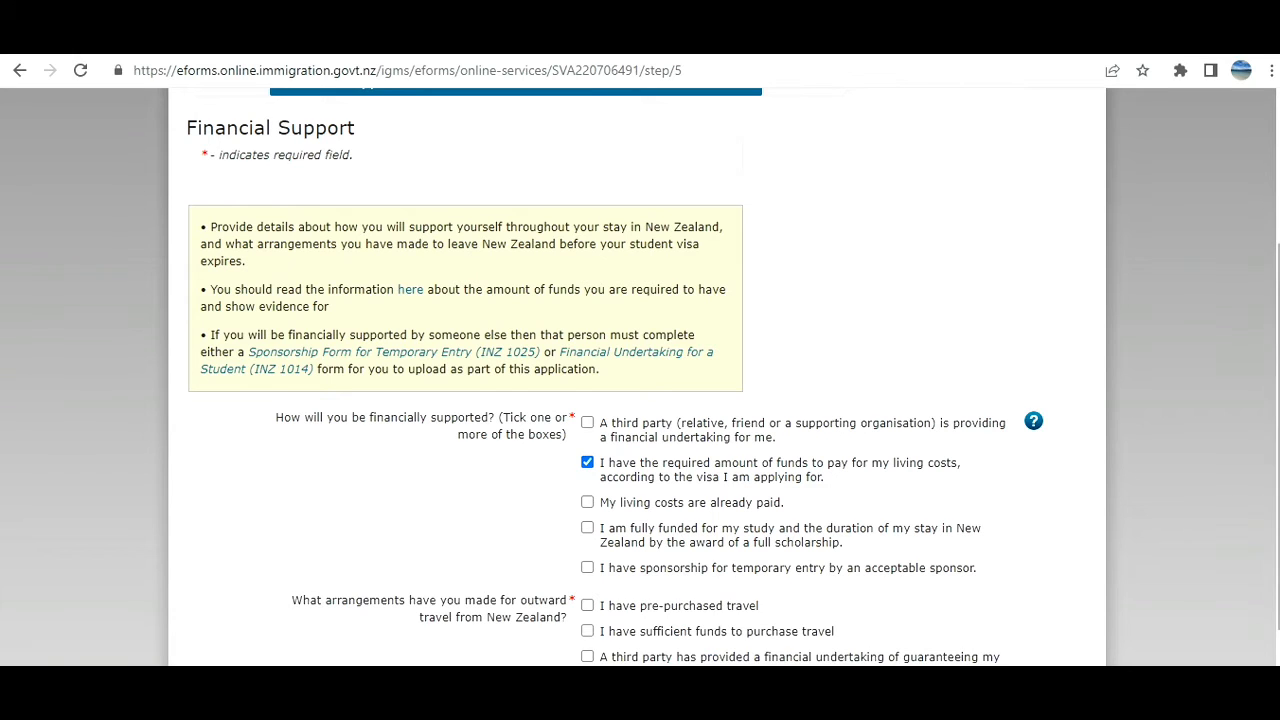
pyautogui.scroll(-1, 475, 477)
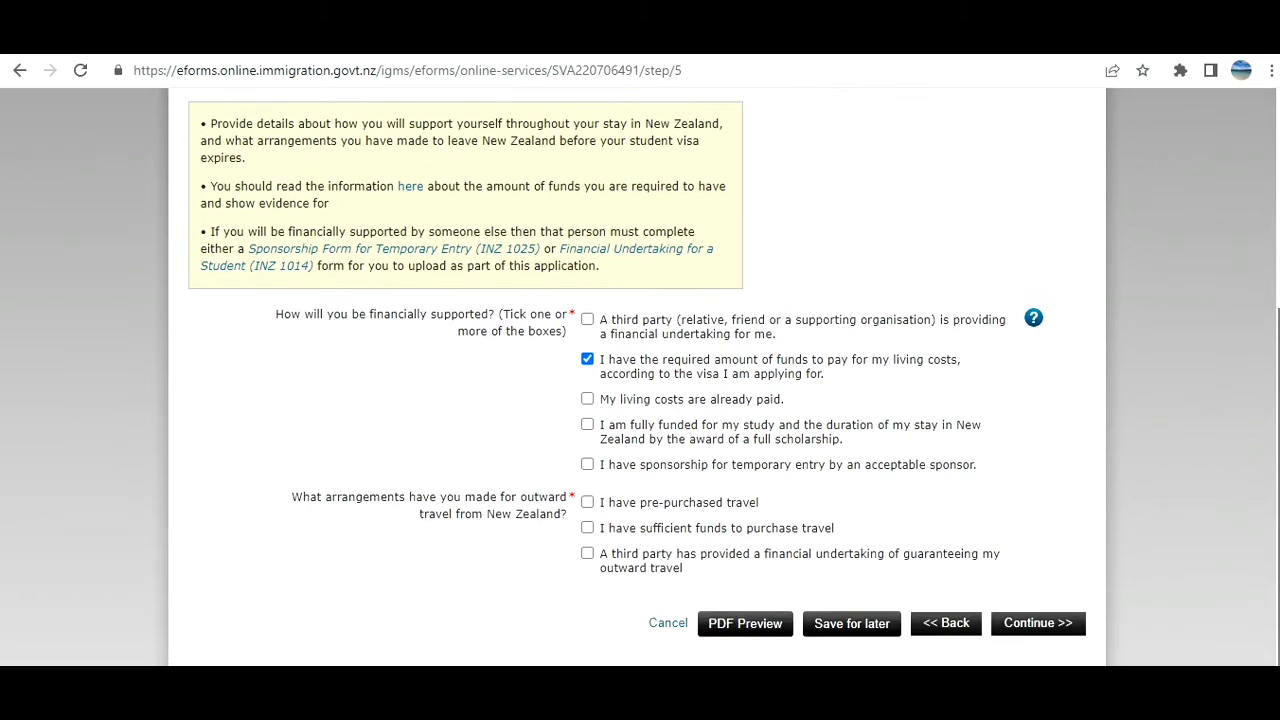
pyautogui.click(587, 530)
pyautogui.click(1033, 638)
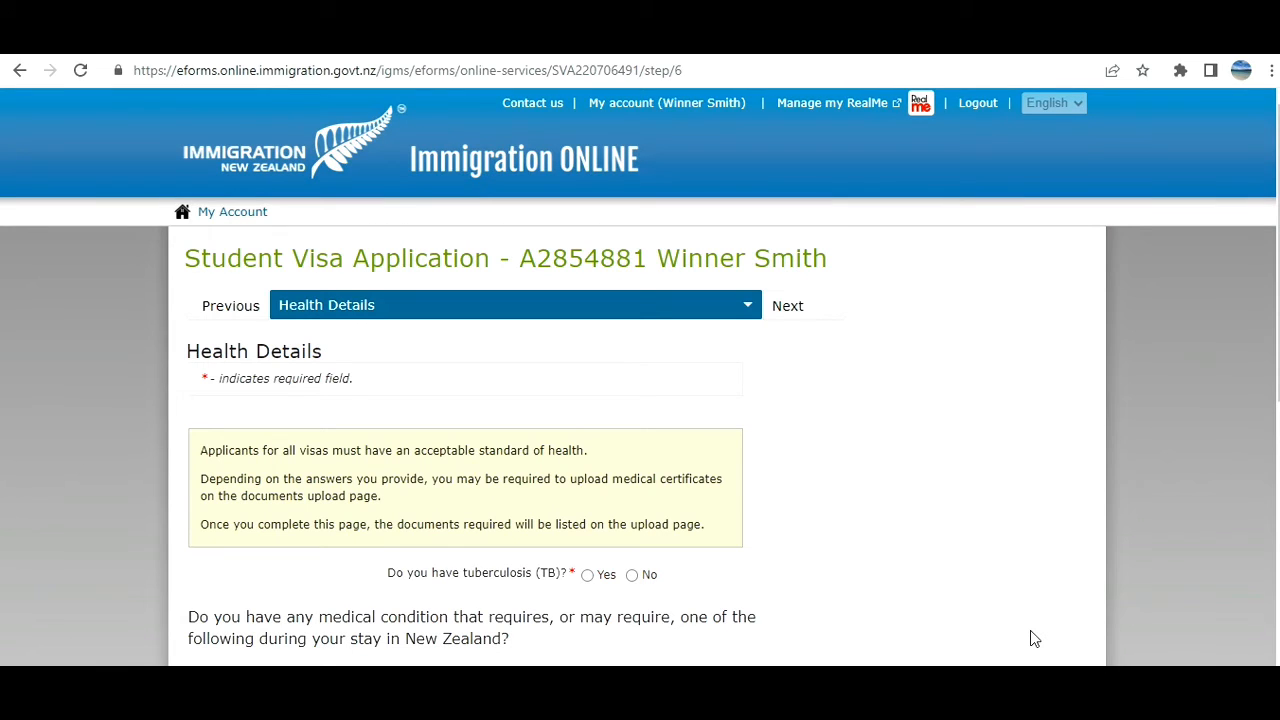
pyautogui.scroll(-2, 525, 533)
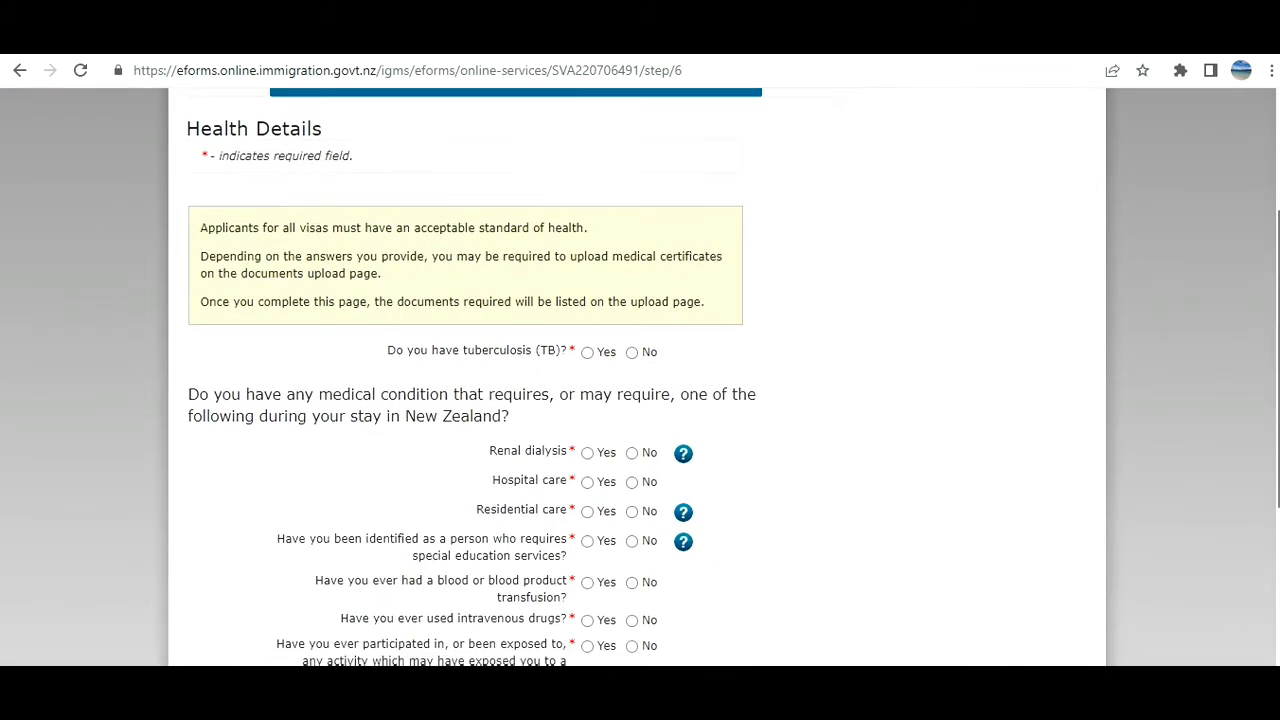
# Step: Answer No to having tuberculosis and to all questions on medical care, special education, transfusions, intravenous drugs and infectious disease exposure
pyautogui.click(632, 352)
pyautogui.click(632, 455)
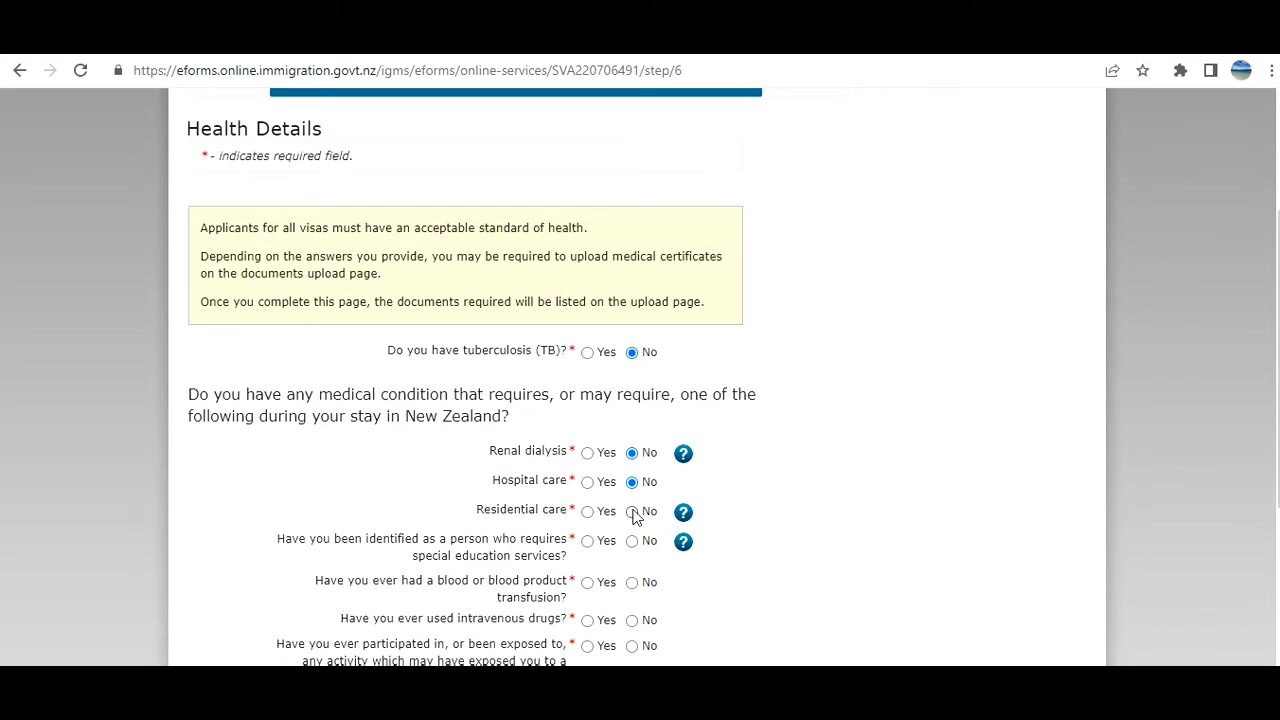
pyautogui.click(633, 512)
pyautogui.click(631, 540)
pyautogui.click(632, 582)
pyautogui.click(632, 620)
pyautogui.click(632, 646)
# Step: Agree with the declaration regarding insurance requirements and continue to the Character Details section
pyautogui.scroll(-3, 1276, 484)
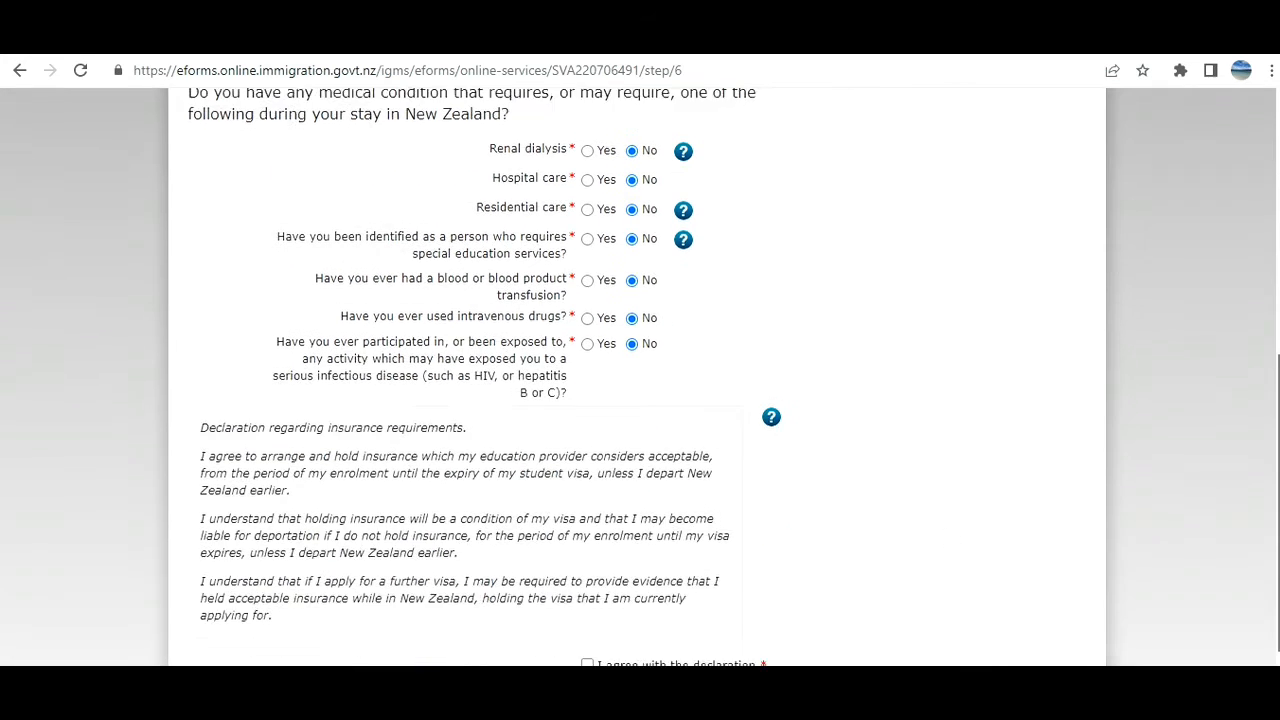
pyautogui.scroll(-1, 877, 634)
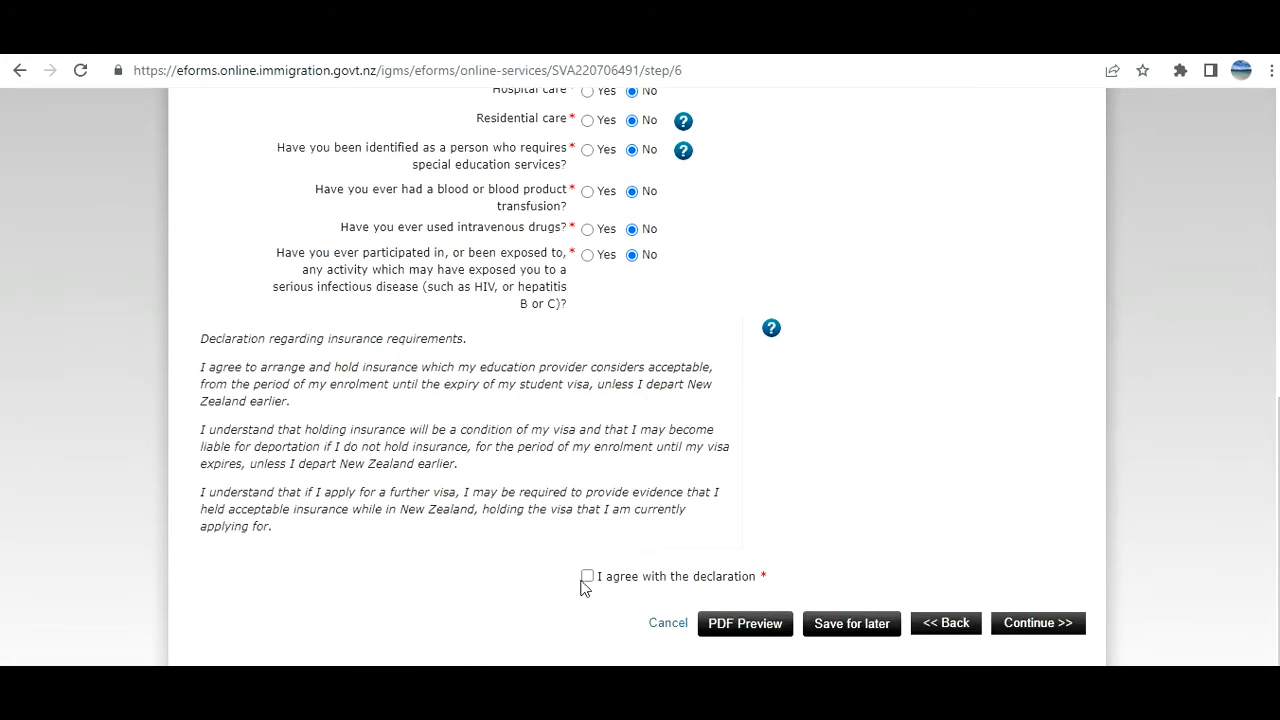
pyautogui.click(587, 576)
pyautogui.click(1032, 623)
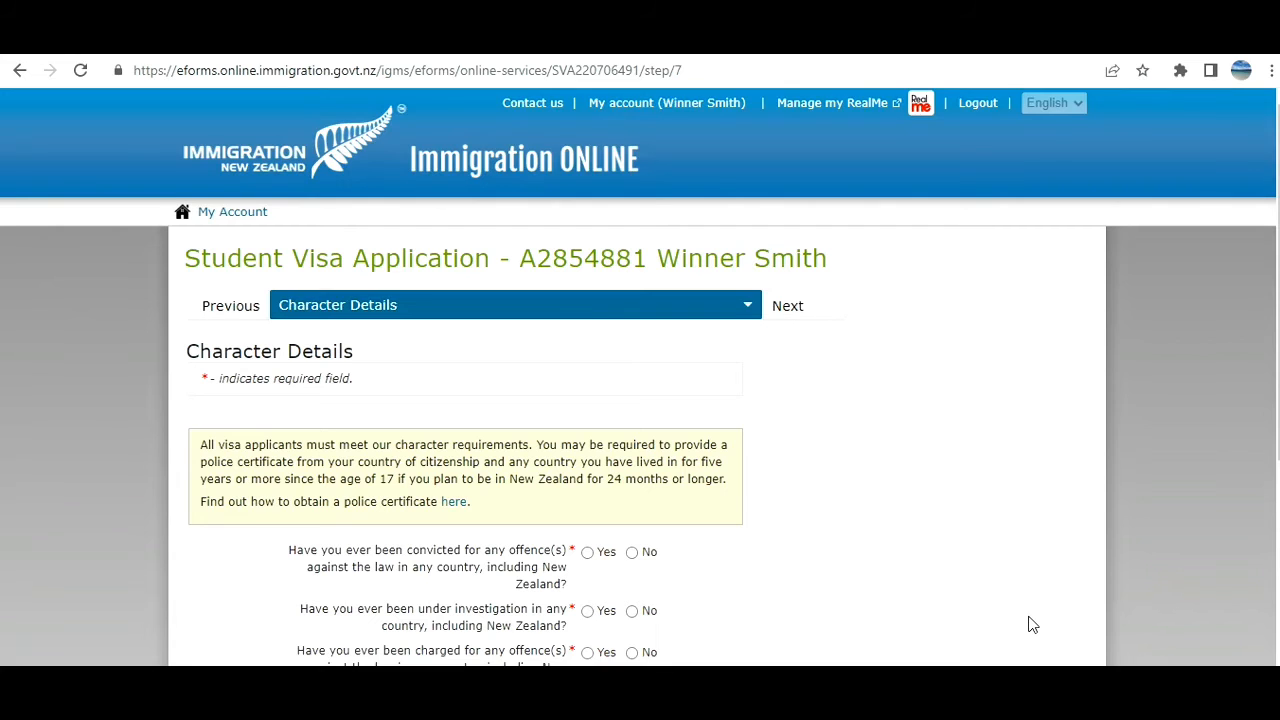
# Step: Answer No to all Character Details questions on convictions, investigations, charges, refused entry or visas, deportation and questioning
pyautogui.scroll(-2, 1033, 625)
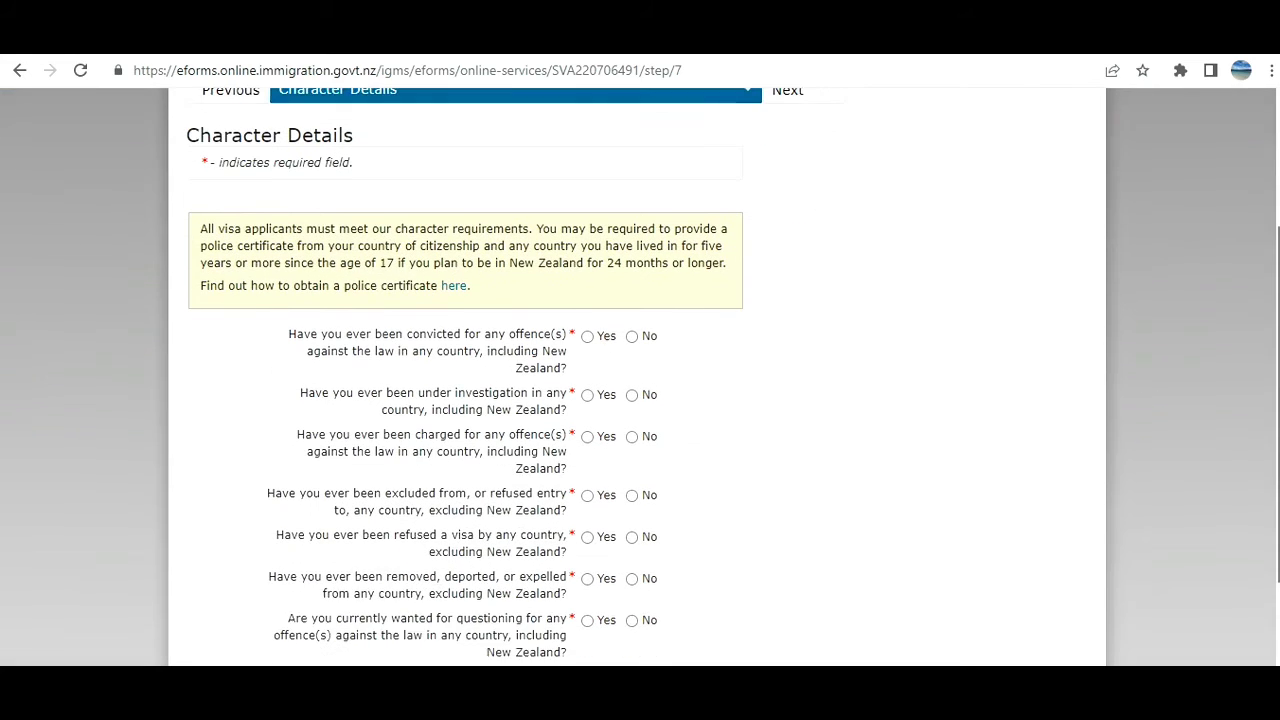
pyautogui.moveTo(1279, 440); pyautogui.dragTo(1279, 429)
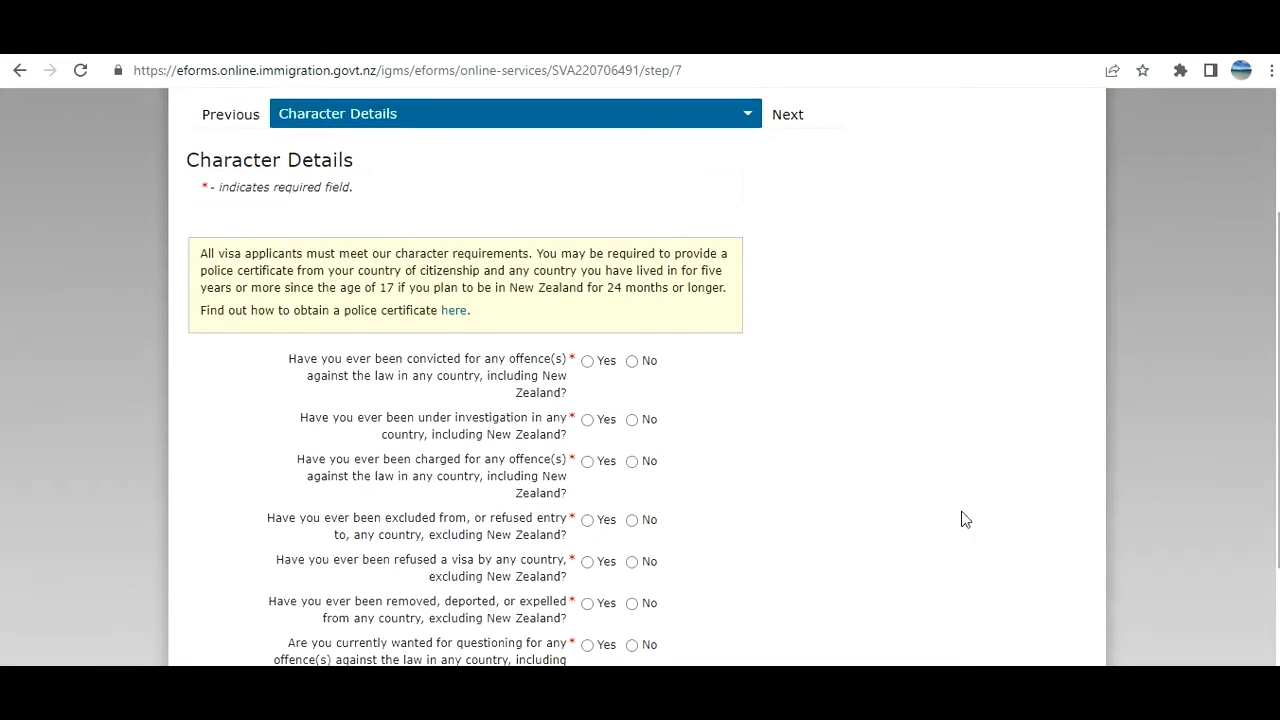
pyautogui.click(631, 363)
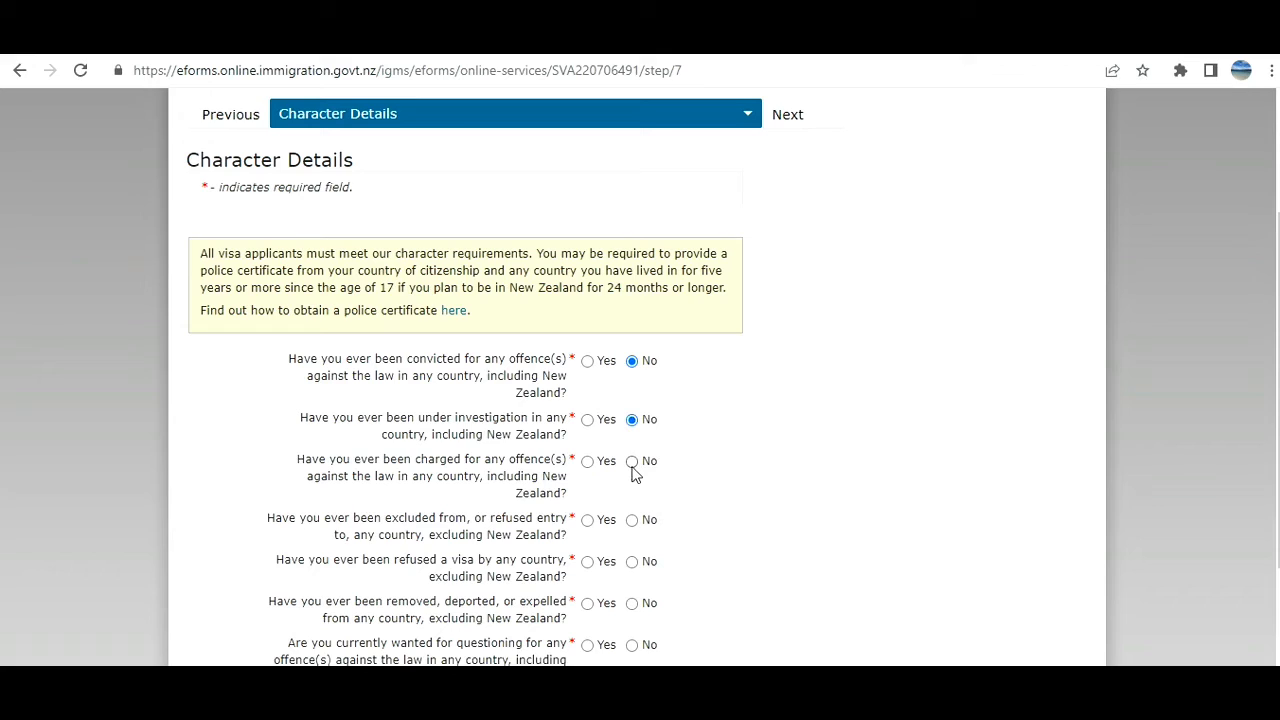
pyautogui.click(632, 463)
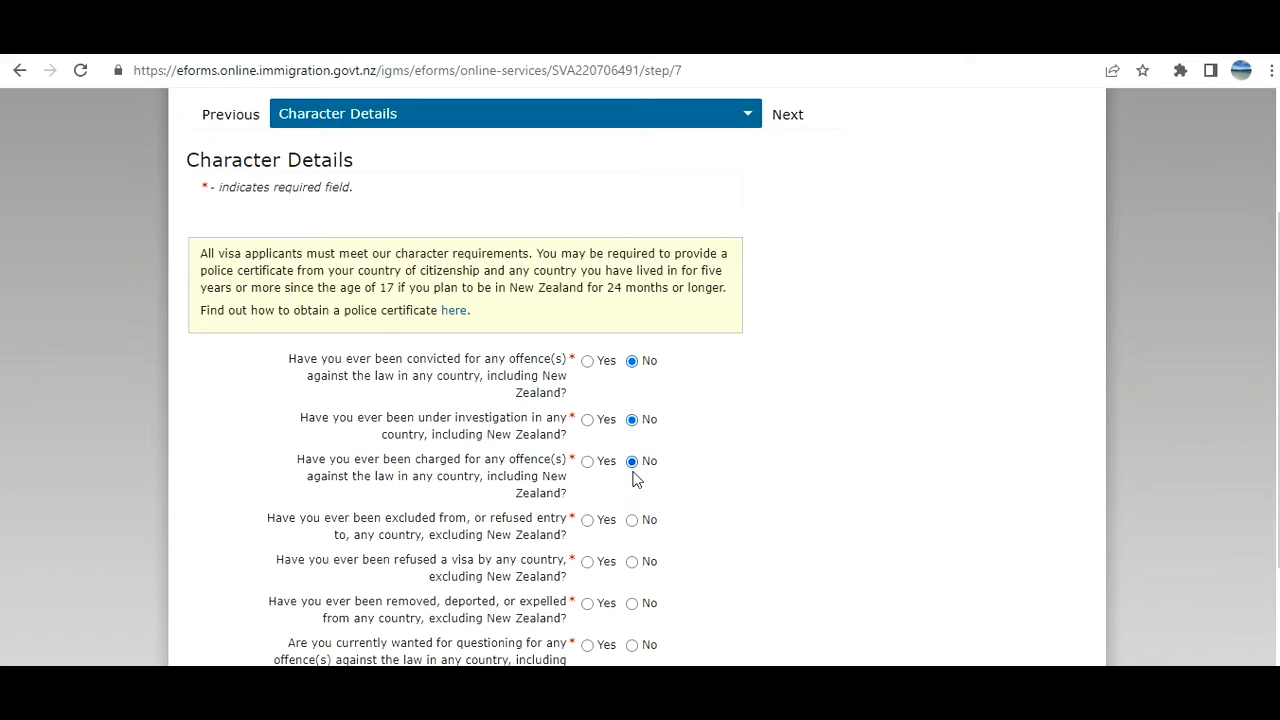
pyautogui.click(633, 522)
pyautogui.click(632, 603)
pyautogui.click(631, 645)
pyautogui.scroll(-3, 1000, 500)
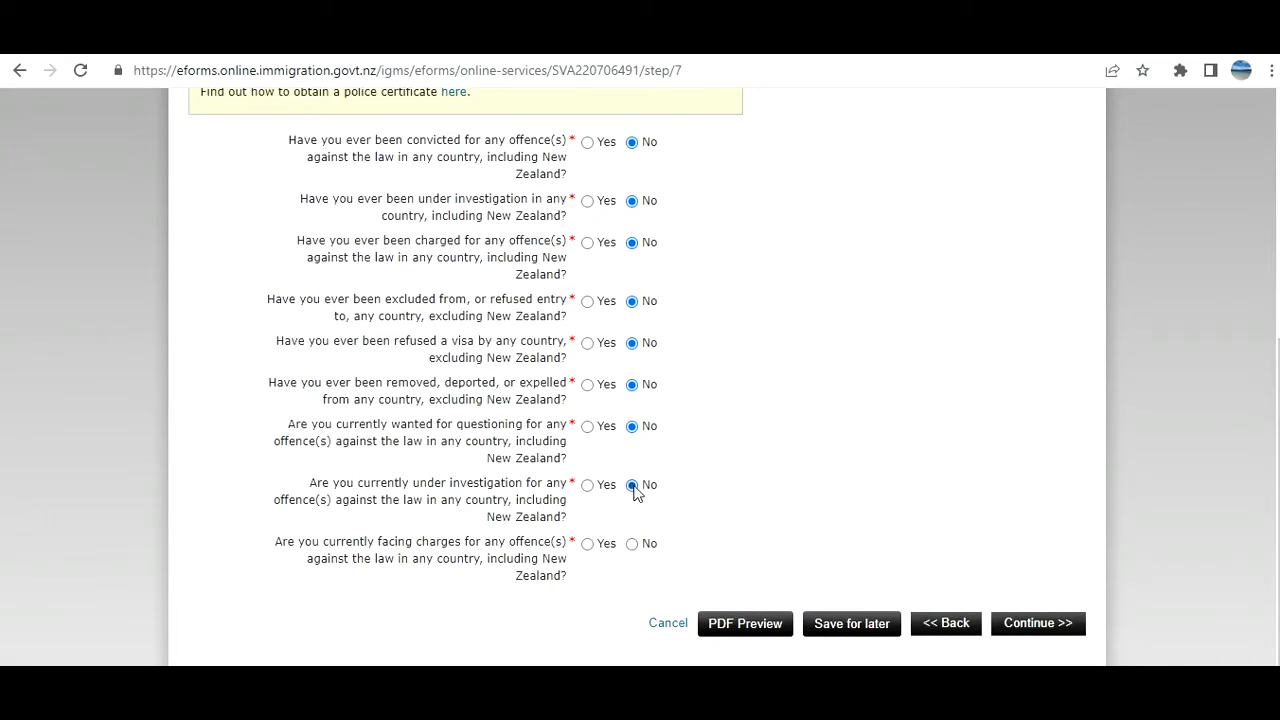
pyautogui.click(633, 545)
# Step: Continue to the Education and Work History section and check the list of application sections
pyautogui.click(1051, 628)
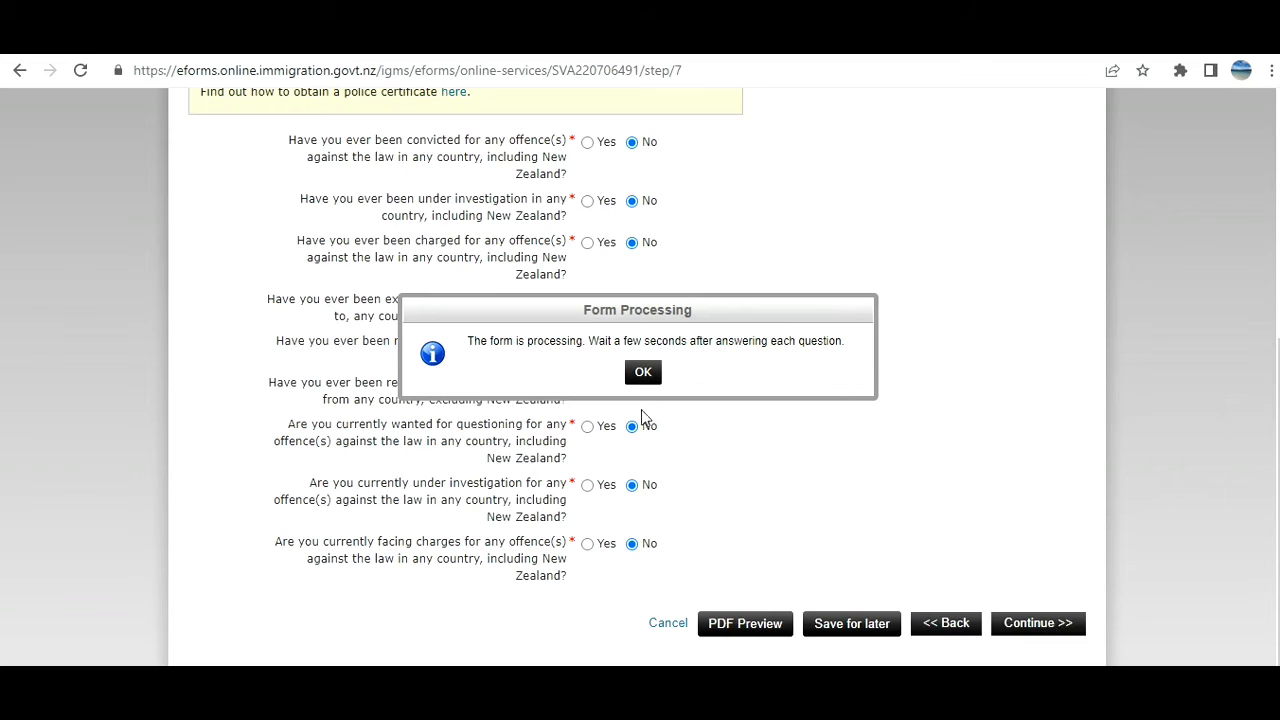
pyautogui.click(643, 373)
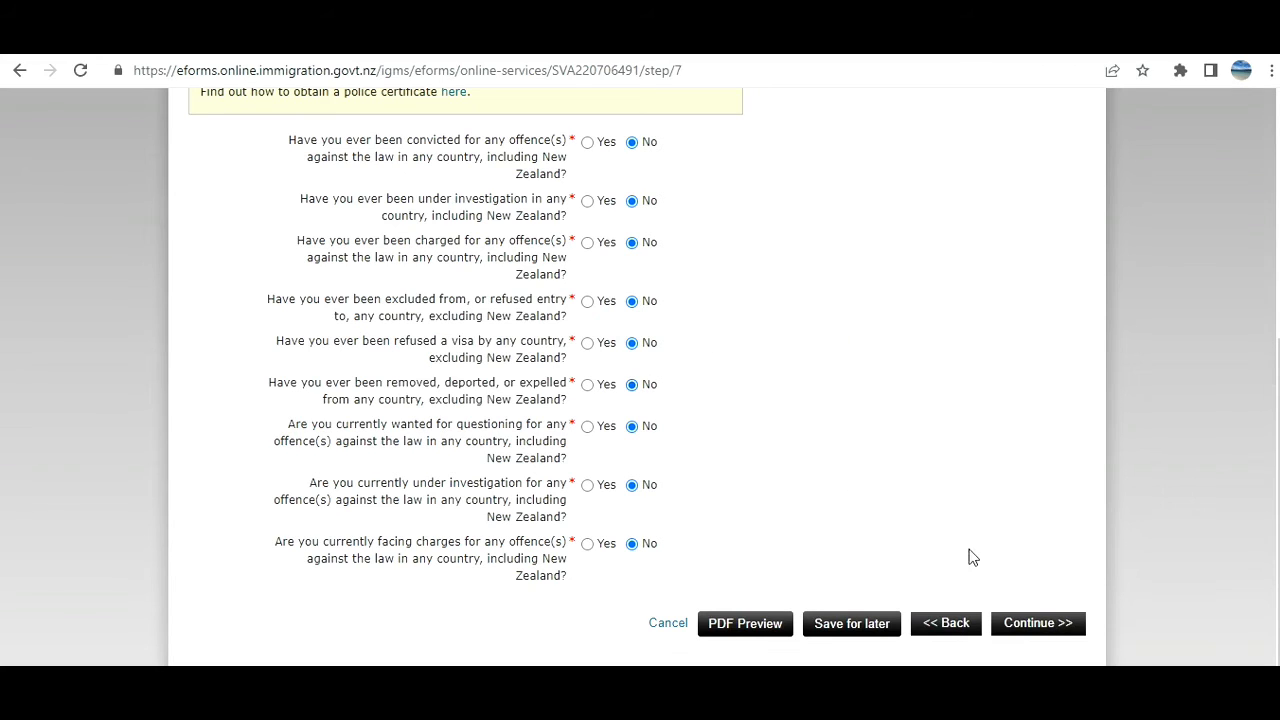
pyautogui.click(1040, 625)
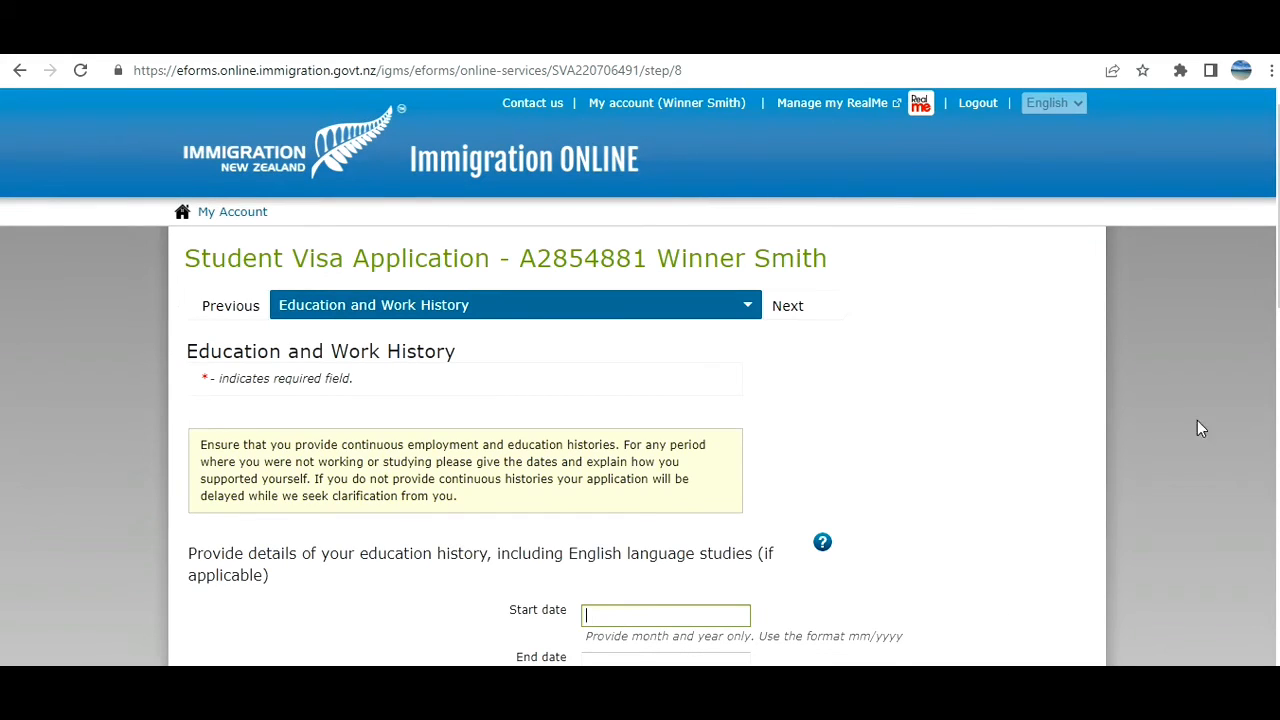
pyautogui.click(748, 305)
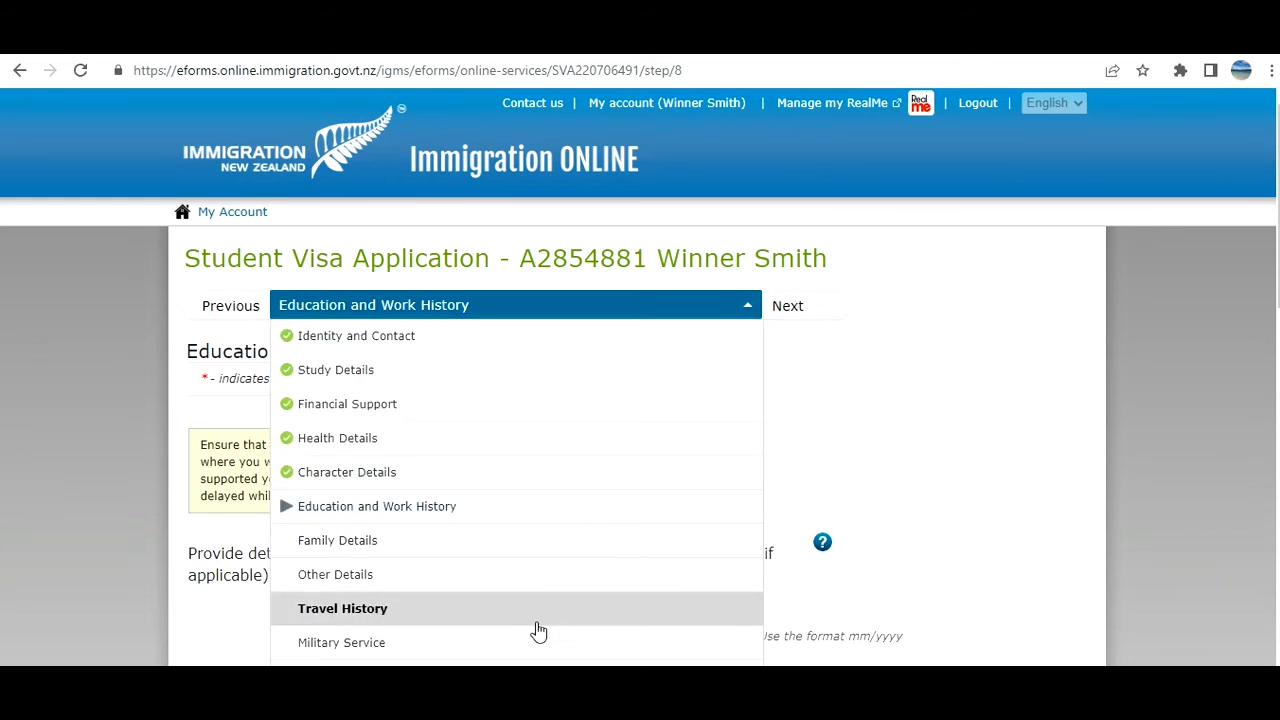
pyautogui.click(870, 435)
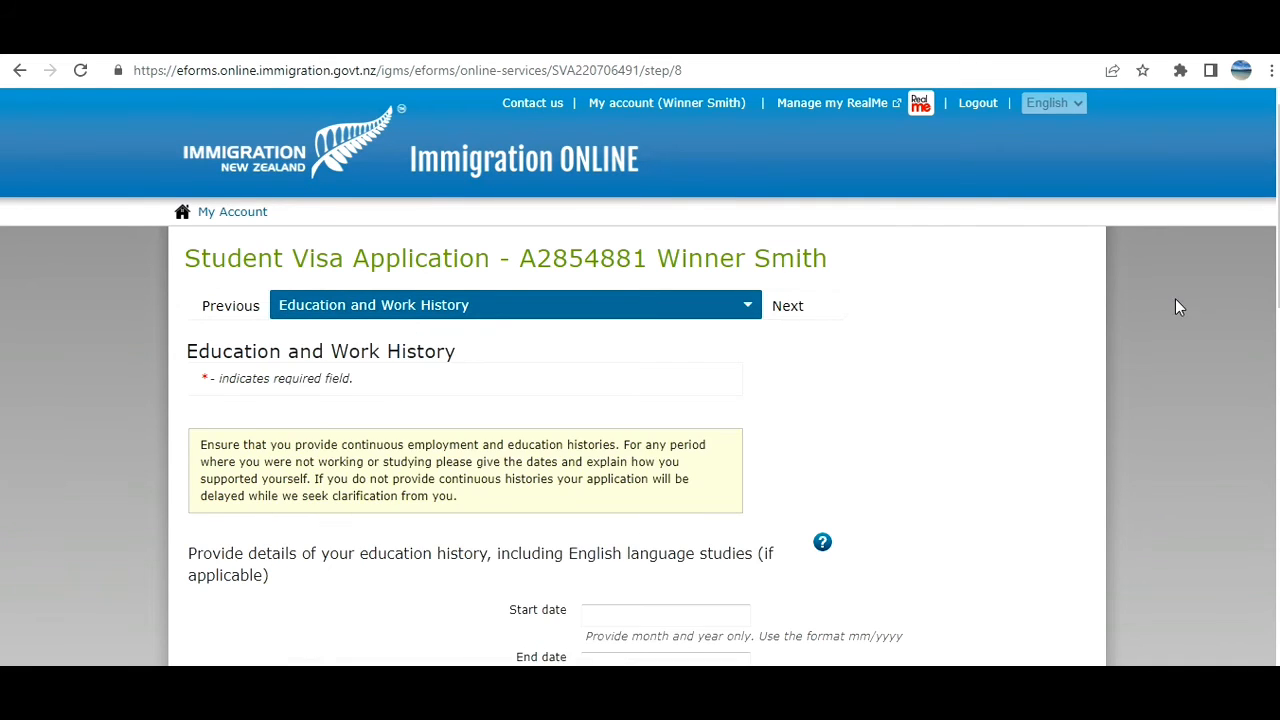
# Step: Enter 06/2016 as the start date and 05/2020 as the end date of the education history entry
pyautogui.scroll(-4, 640, 377)
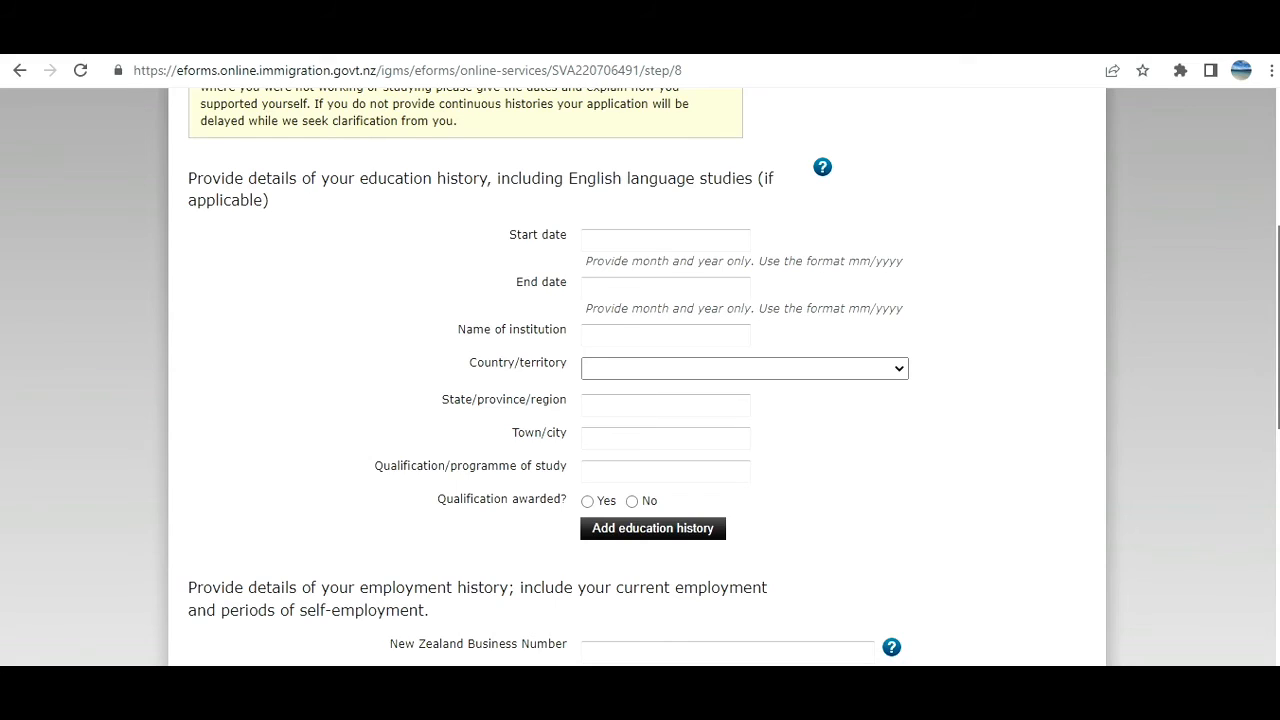
pyautogui.scroll(1, 709, 171)
pyautogui.moveTo(821, 193)
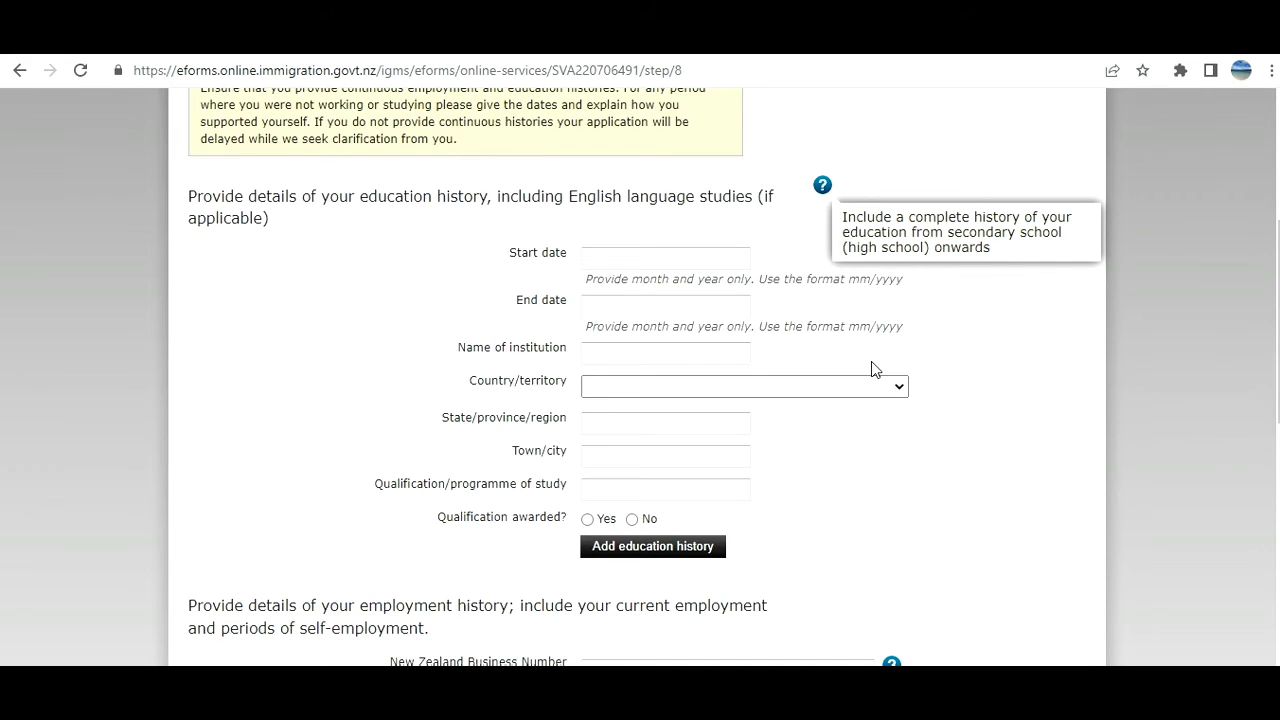
pyautogui.click(662, 256)
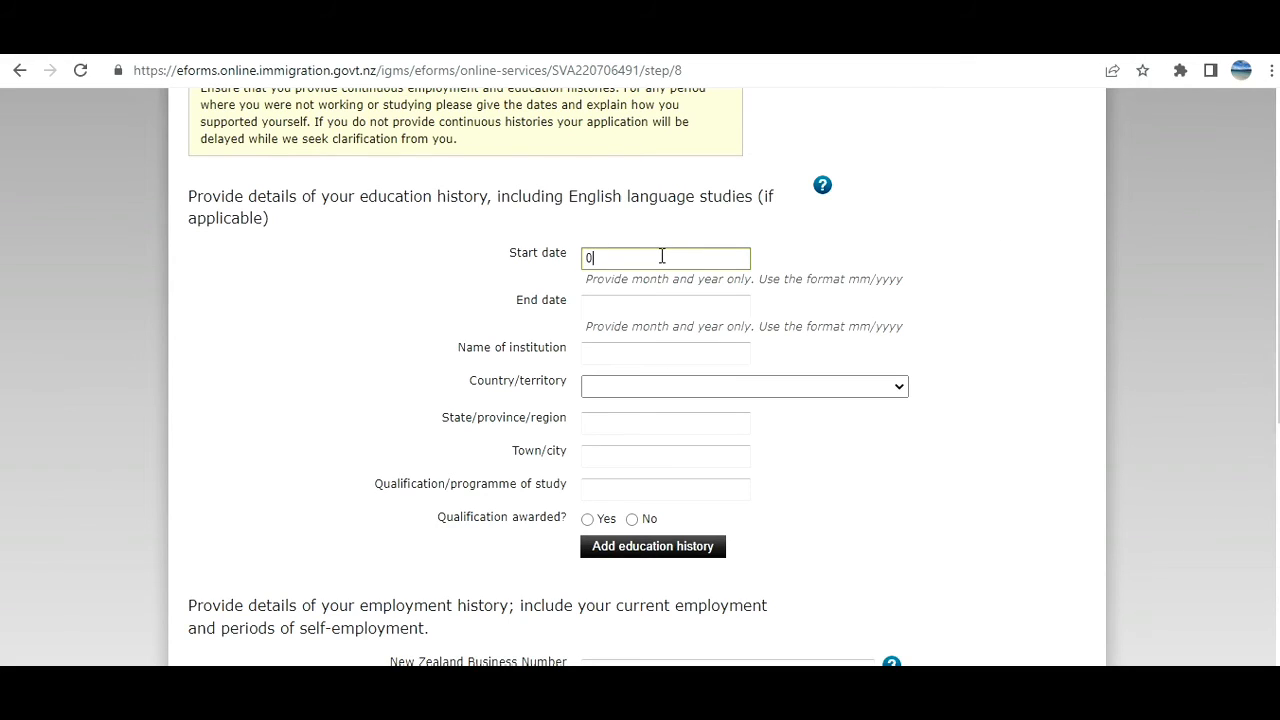
pyautogui.write('06/2016')
pyautogui.click(639, 311)
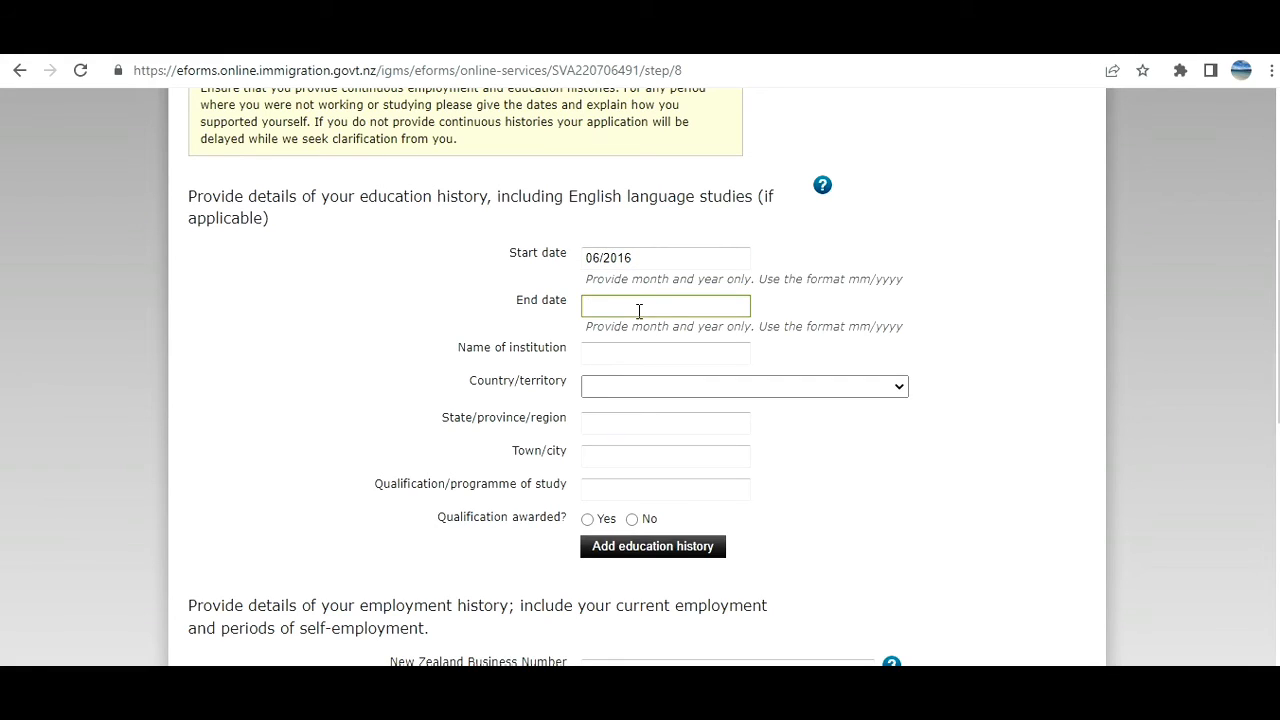
pyautogui.write('05/20')
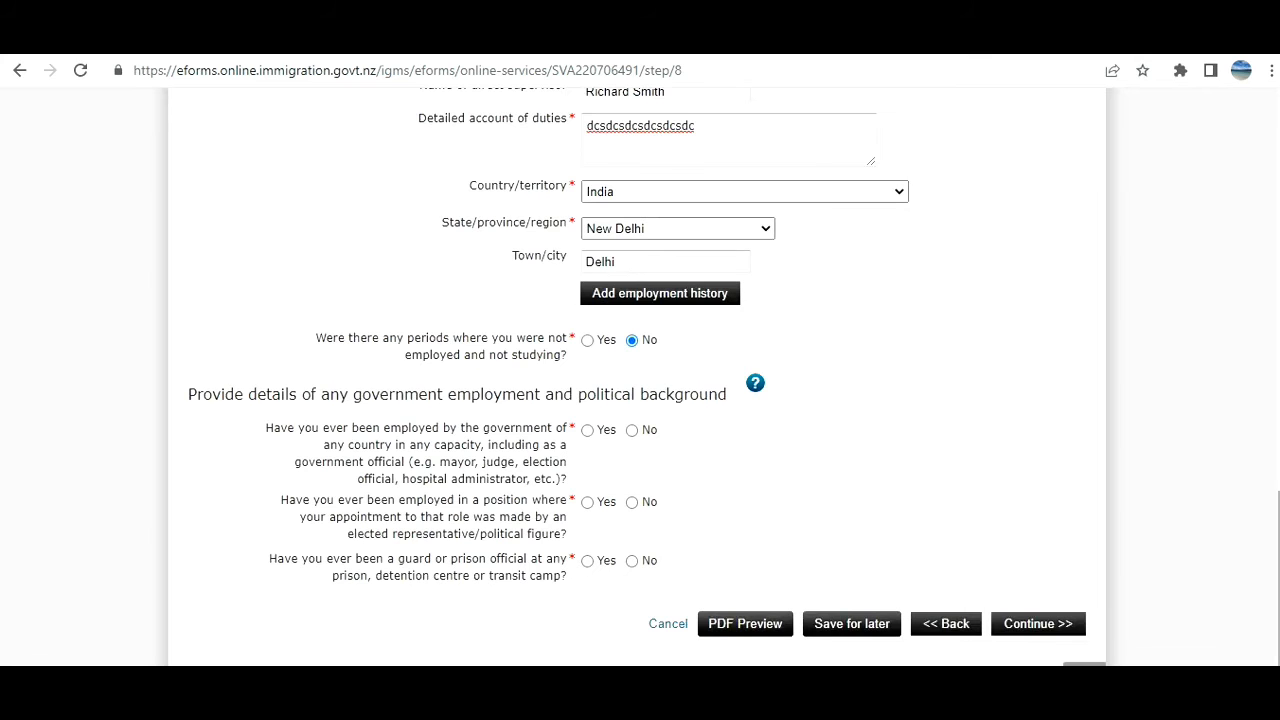
# Step: Review the education history and employment history entries on the Education and Work History page
pyautogui.scroll(6, 1251, 586)
pyautogui.scroll(3, 1273, 401)
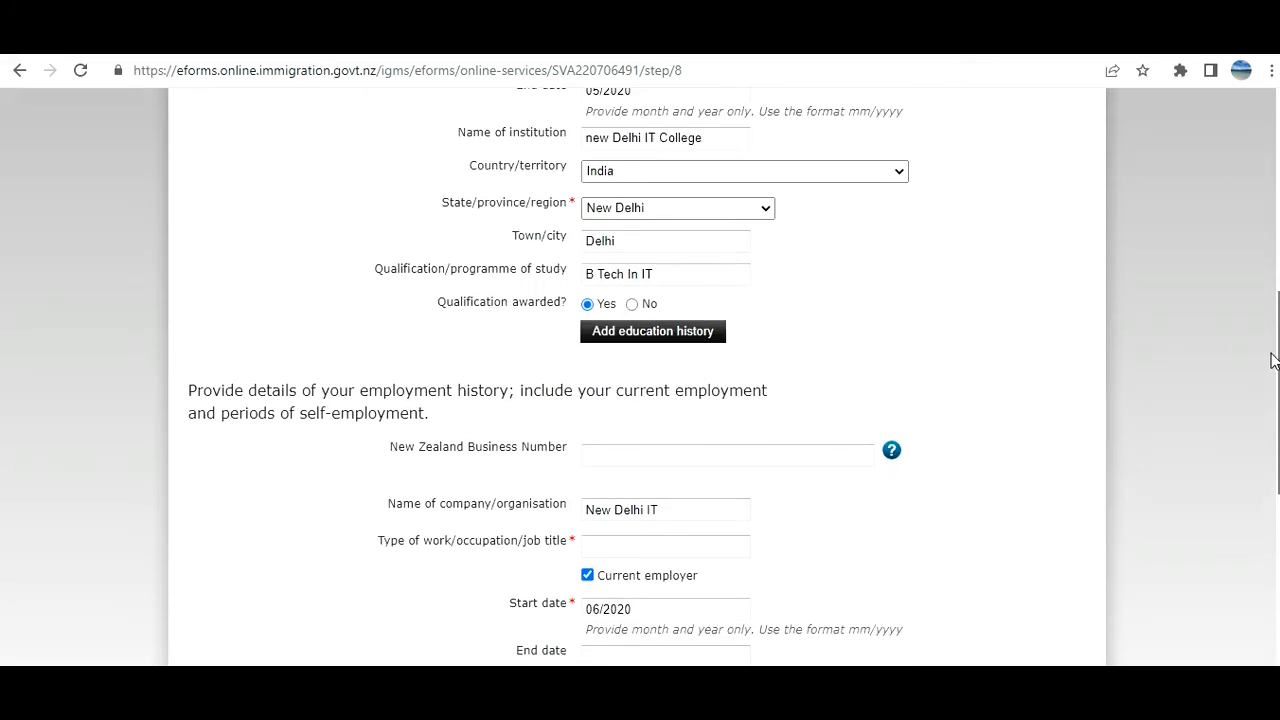
pyautogui.moveTo(820, 172)
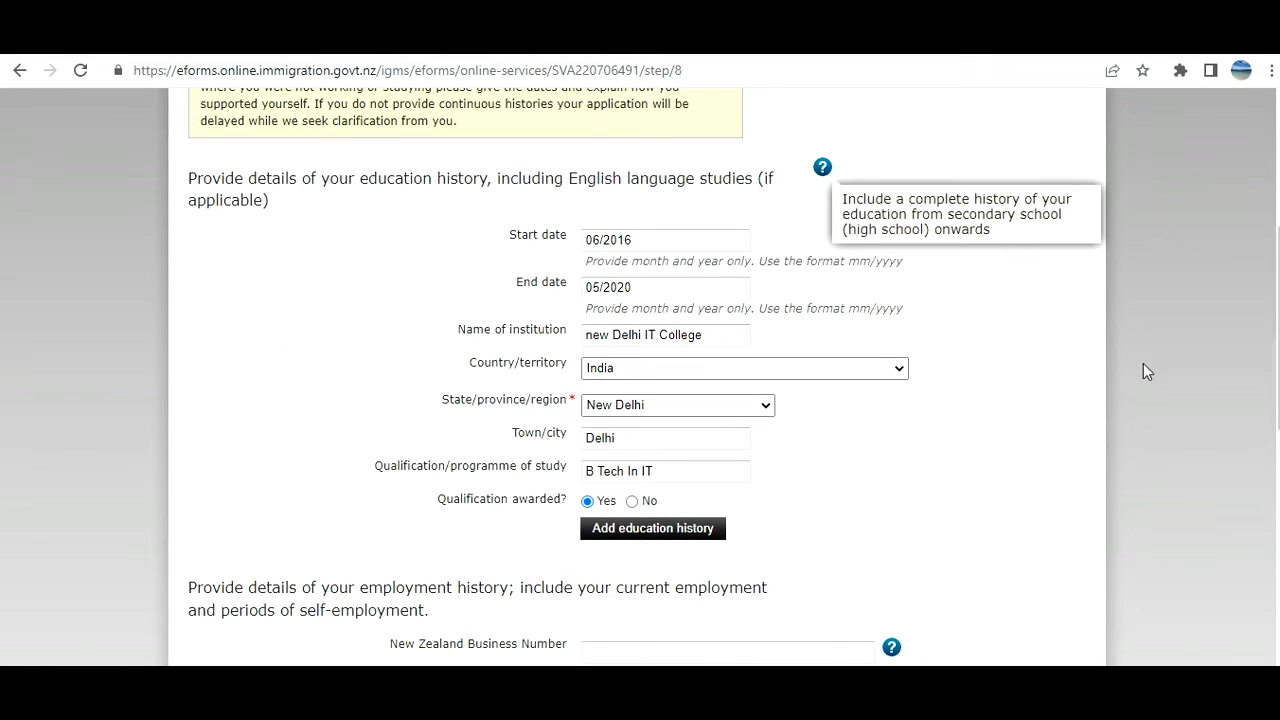
pyautogui.scroll(-3, 1053, 392)
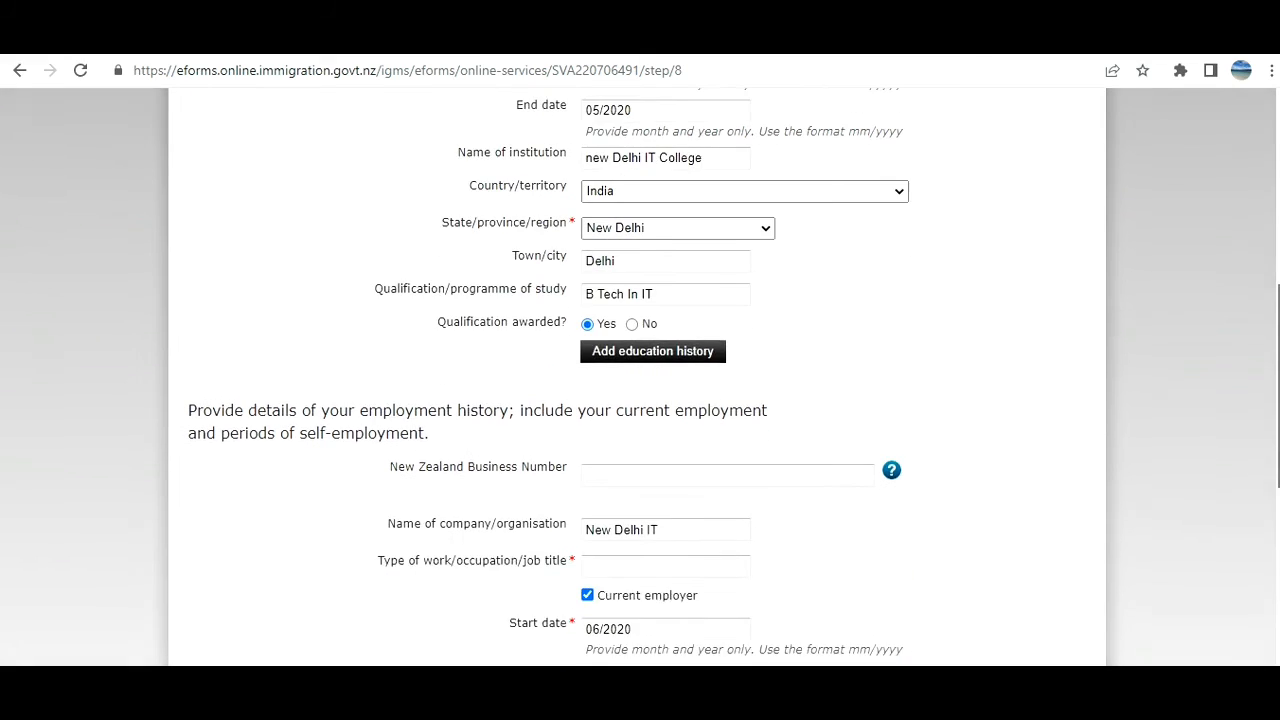
pyautogui.scroll(-1, 600, 320)
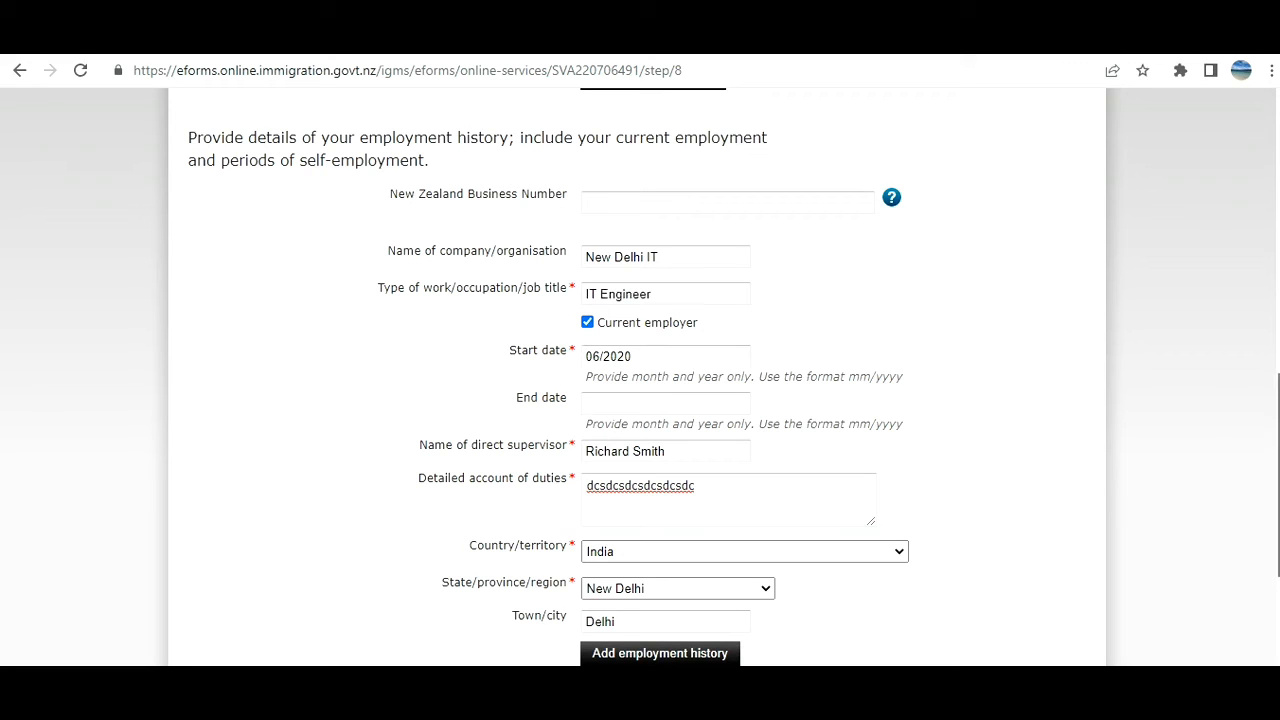
pyautogui.moveTo(1279, 475); pyautogui.dragTo(1279, 571)
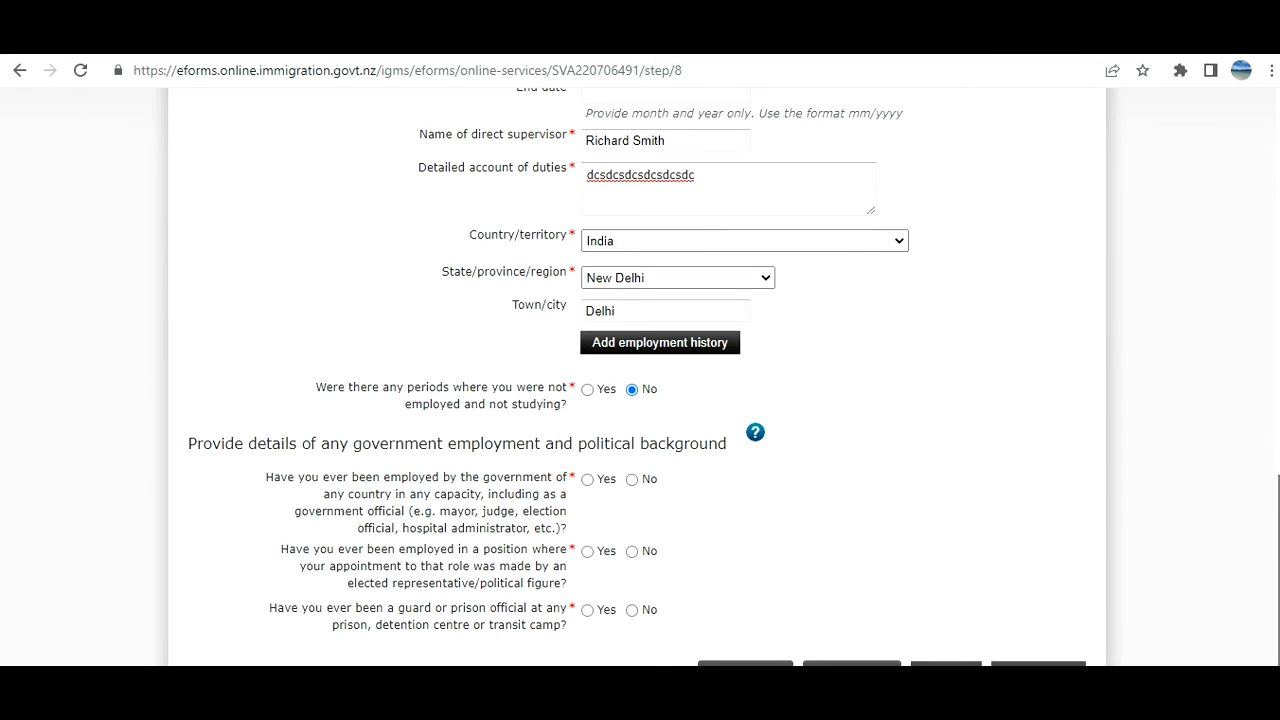
# Step: Answer No to the questions on government employment, politically appointed positions and work as a guard or prison official
pyautogui.moveTo(1279, 571); pyautogui.dragTo(1279, 584)
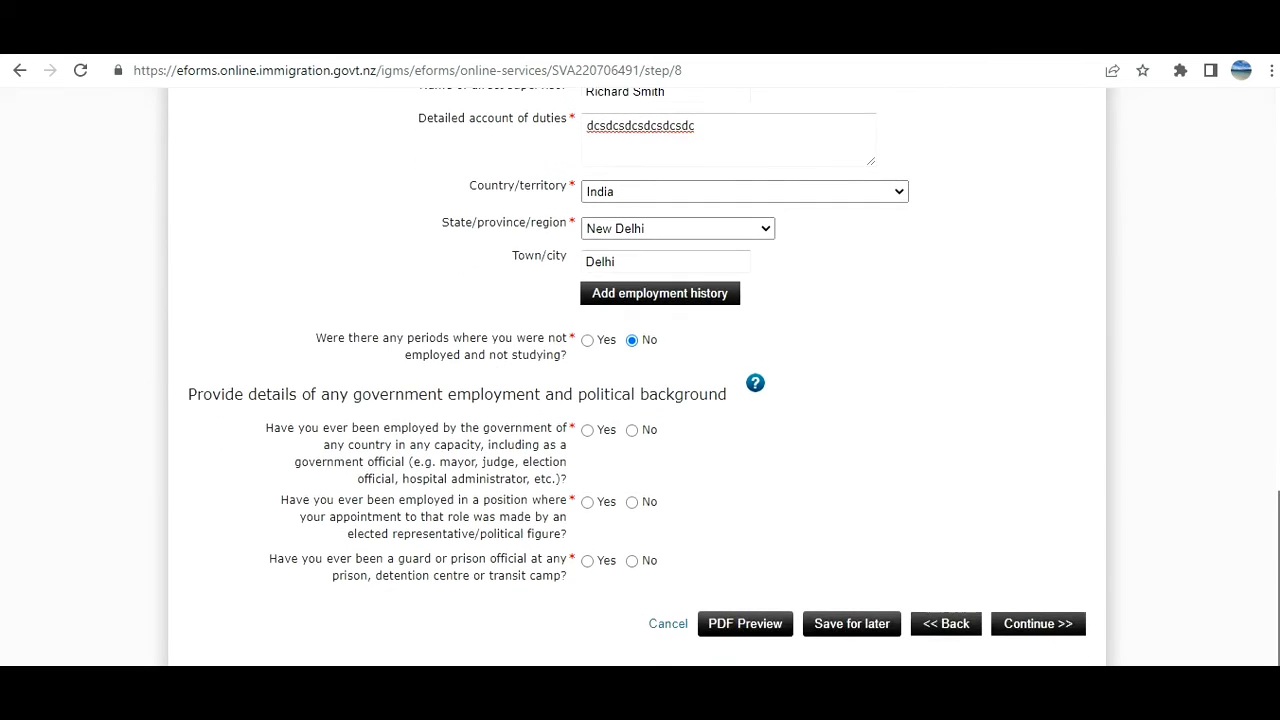
pyautogui.click(631, 430)
pyautogui.click(631, 502)
pyautogui.click(631, 561)
# Step: Continue to the Family Details section and check which application sections are complete
pyautogui.click(1040, 637)
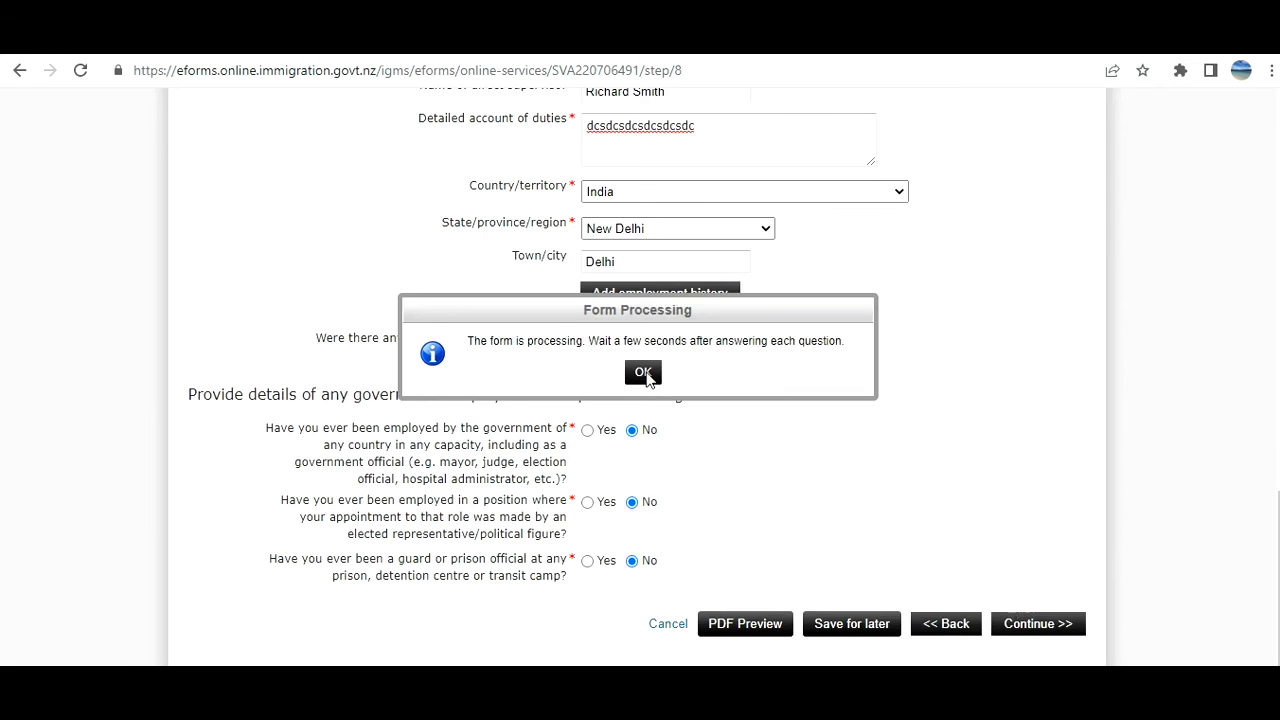
pyautogui.click(643, 372)
pyautogui.click(1037, 624)
pyautogui.click(751, 308)
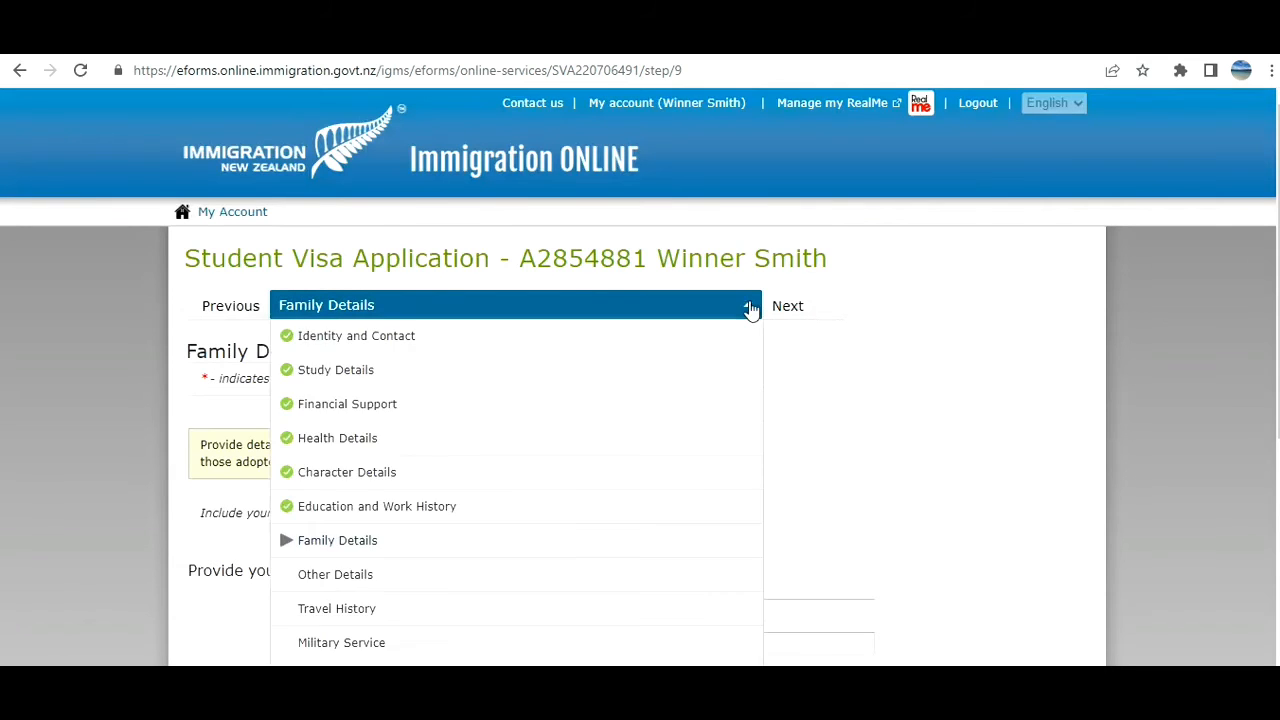
pyautogui.click(914, 477)
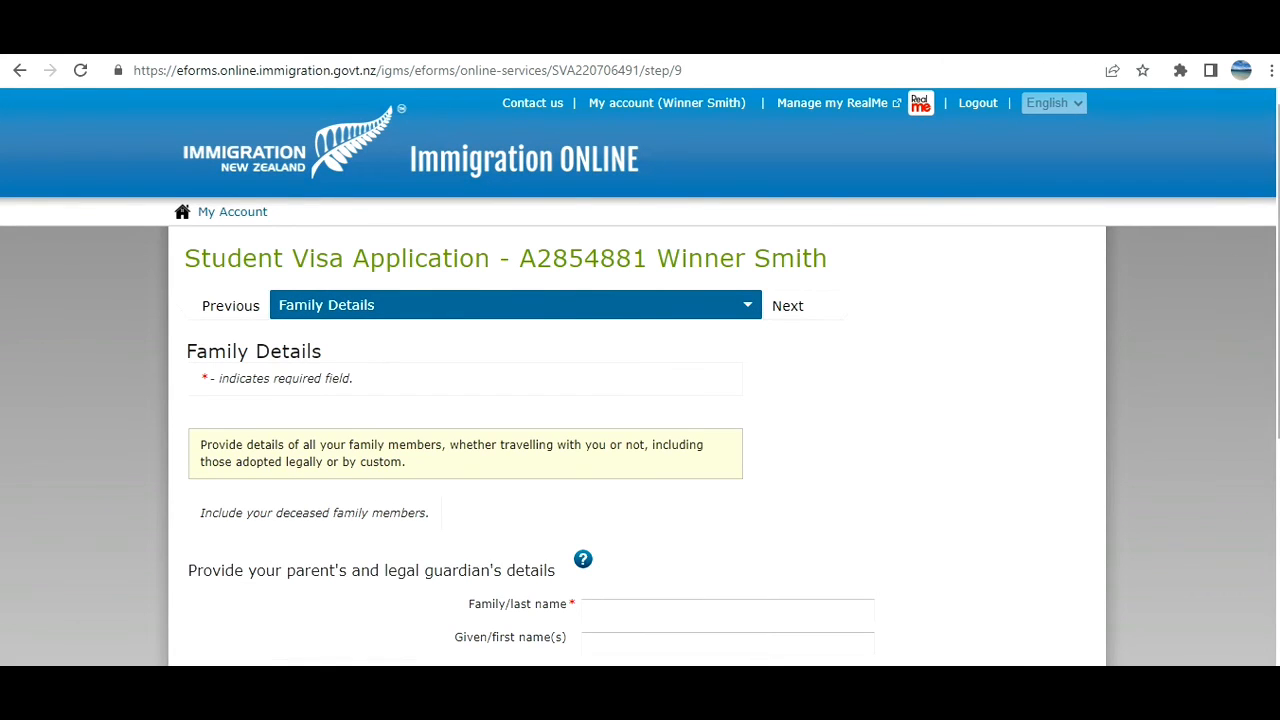
# Step: Answer No to having any brothers or sisters and review the father's details in the parent and legal guardian entry
pyautogui.scroll(-4, 1270, 400)
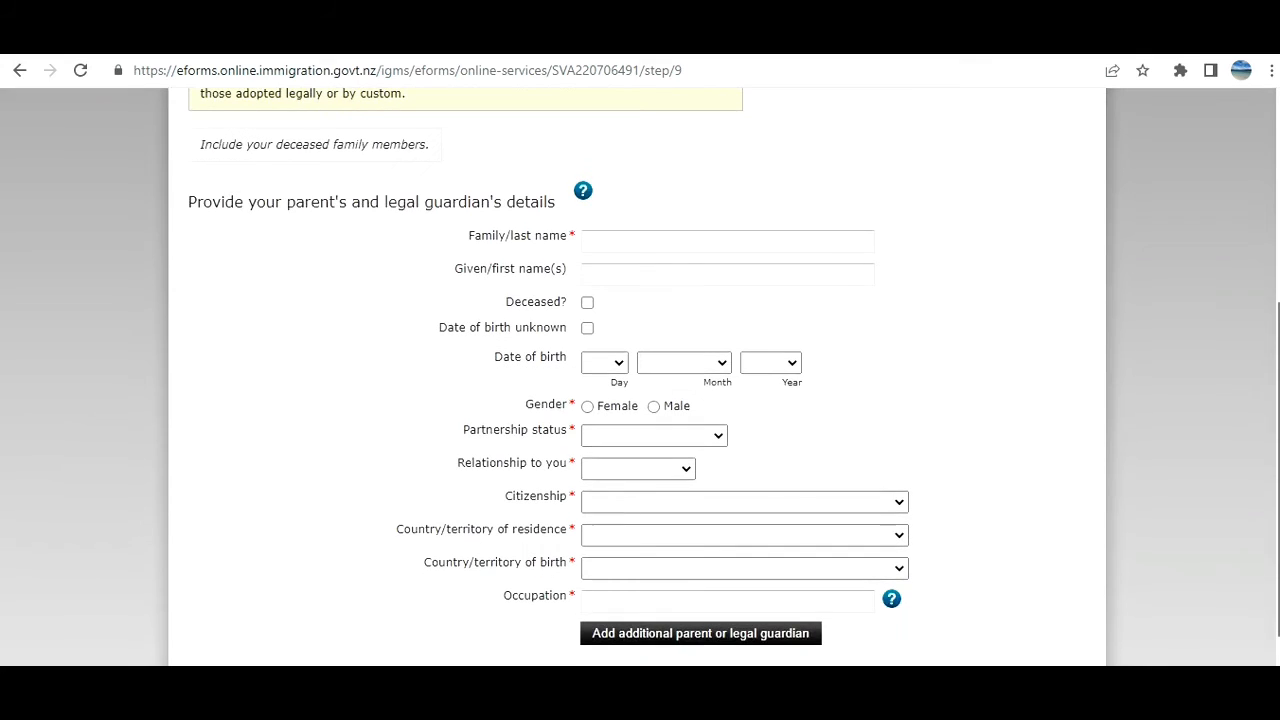
pyautogui.scroll(-2, 1270, 400)
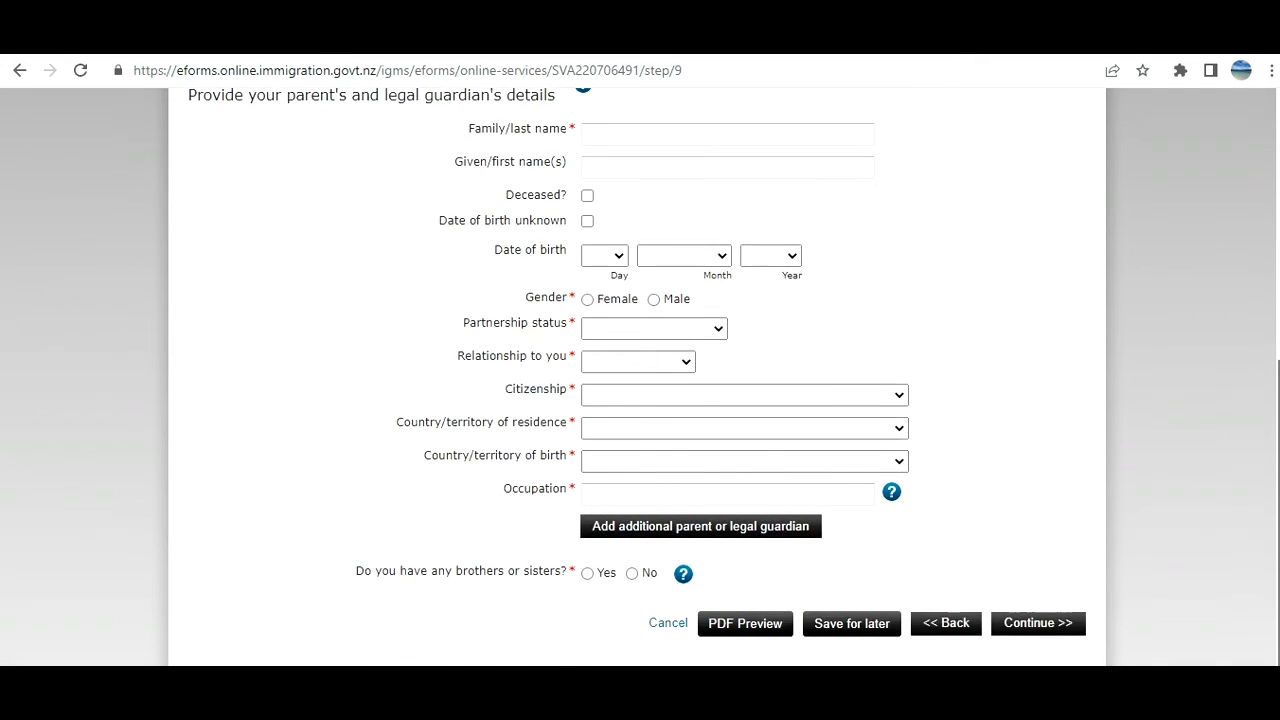
pyautogui.click(633, 574)
pyautogui.scroll(2, 1166, 526)
pyautogui.scroll(-1, 1166, 526)
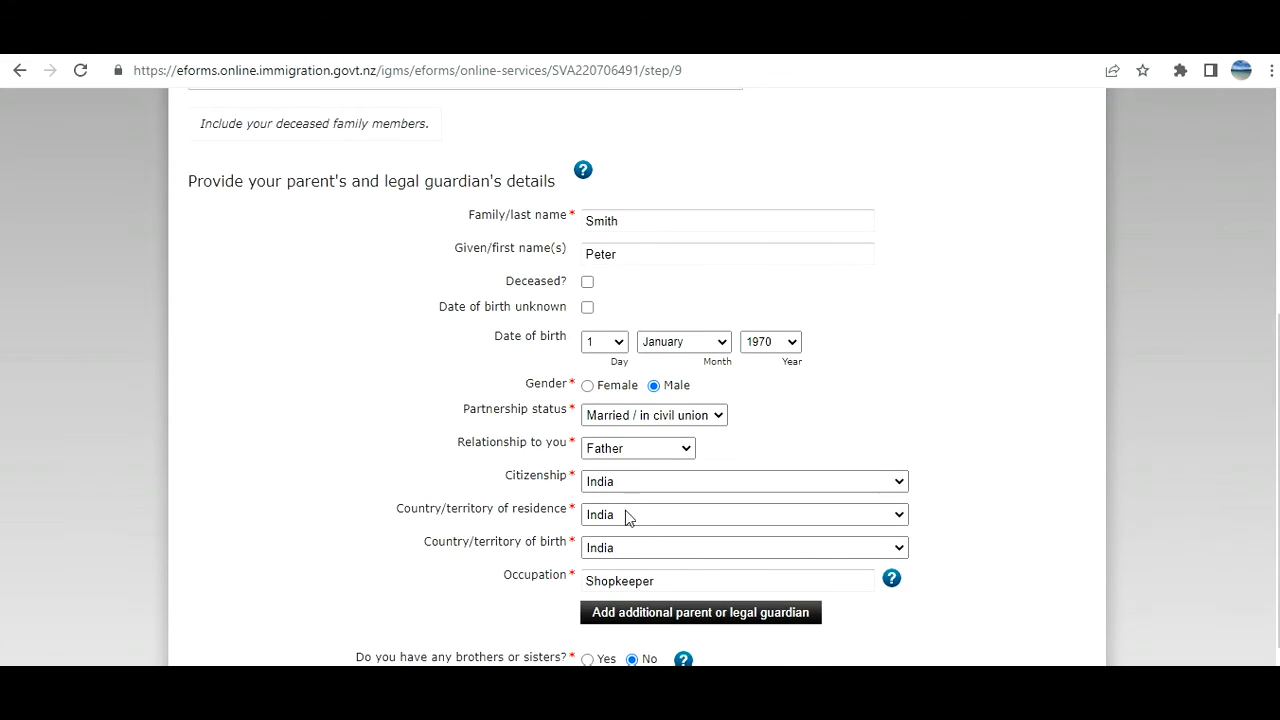
pyautogui.moveTo(1279, 480); pyautogui.dragTo(1279, 529)
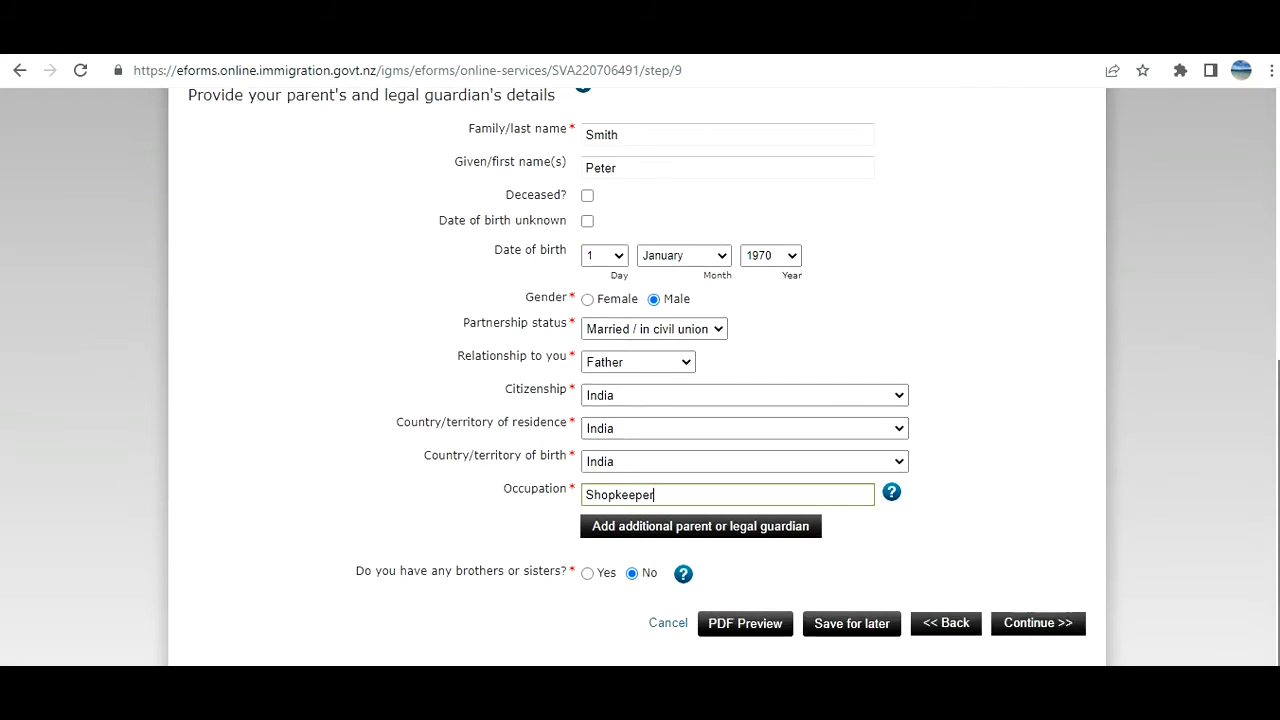
pyautogui.scroll(2, 1257, 329)
pyautogui.scroll(-2, 1257, 329)
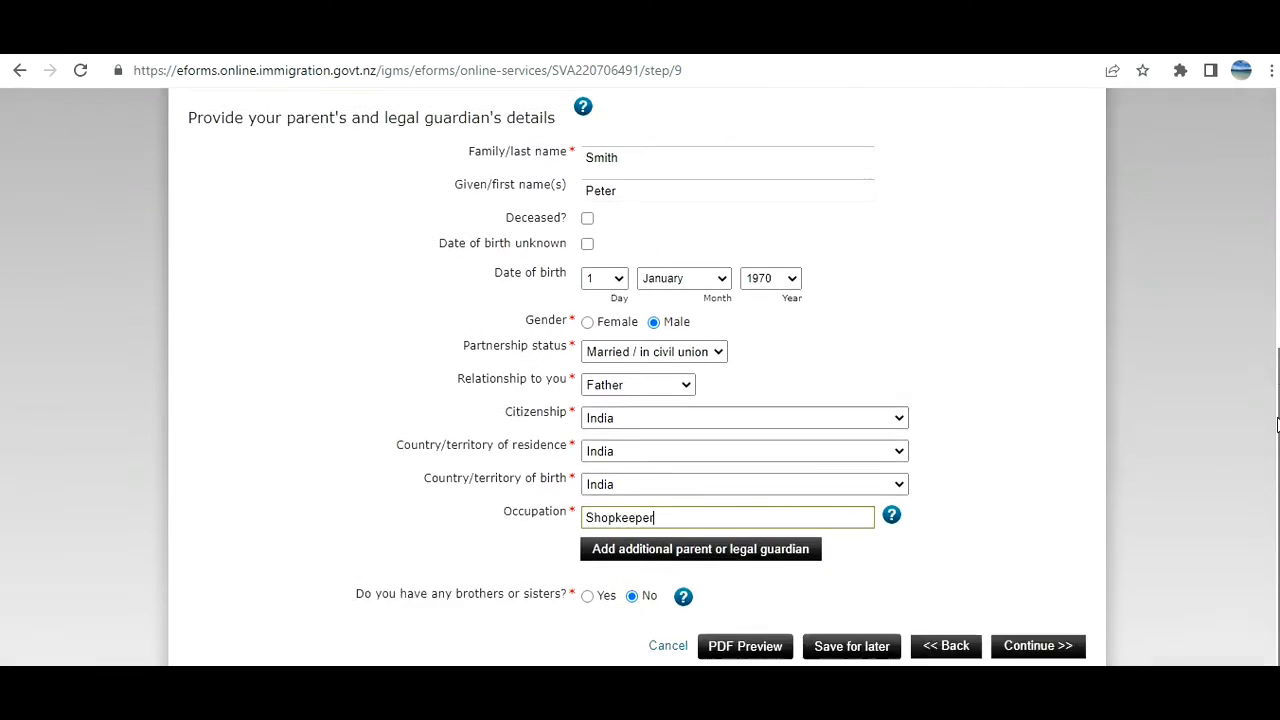
# Step: Add an additional parent or legal guardian entry for the mother
pyautogui.click(764, 533)
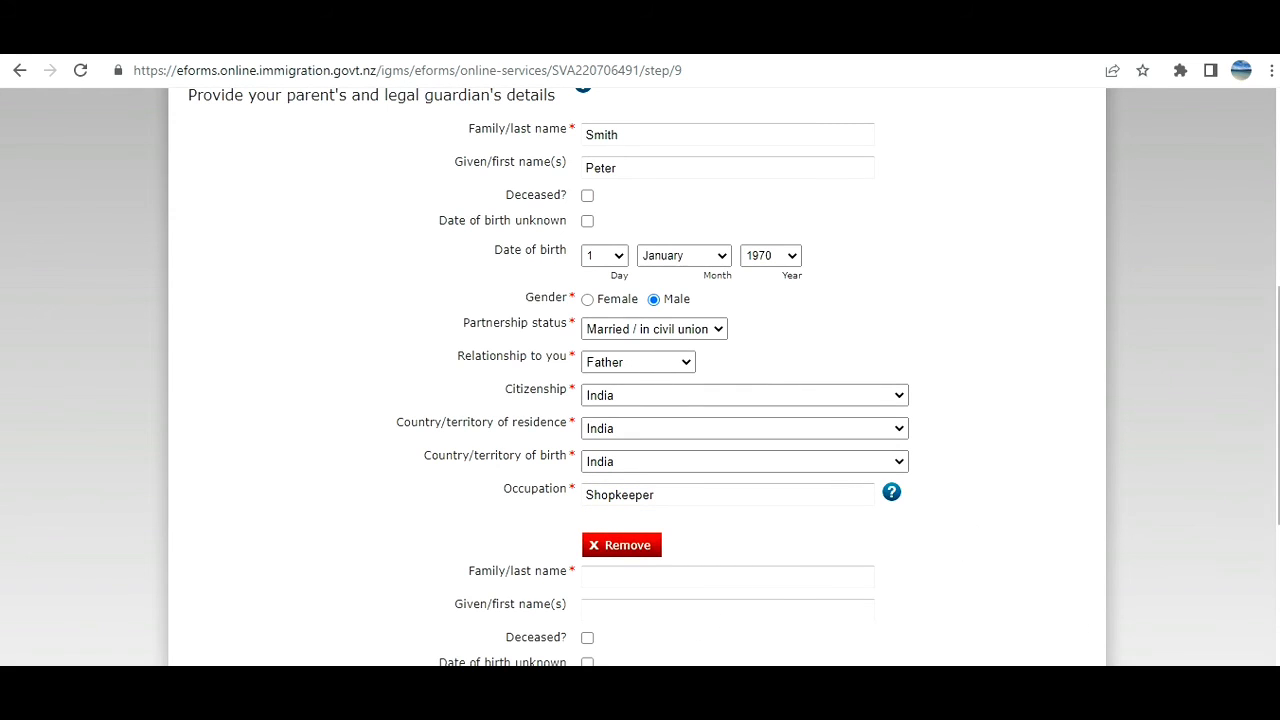
pyautogui.scroll(-4, 1252, 487)
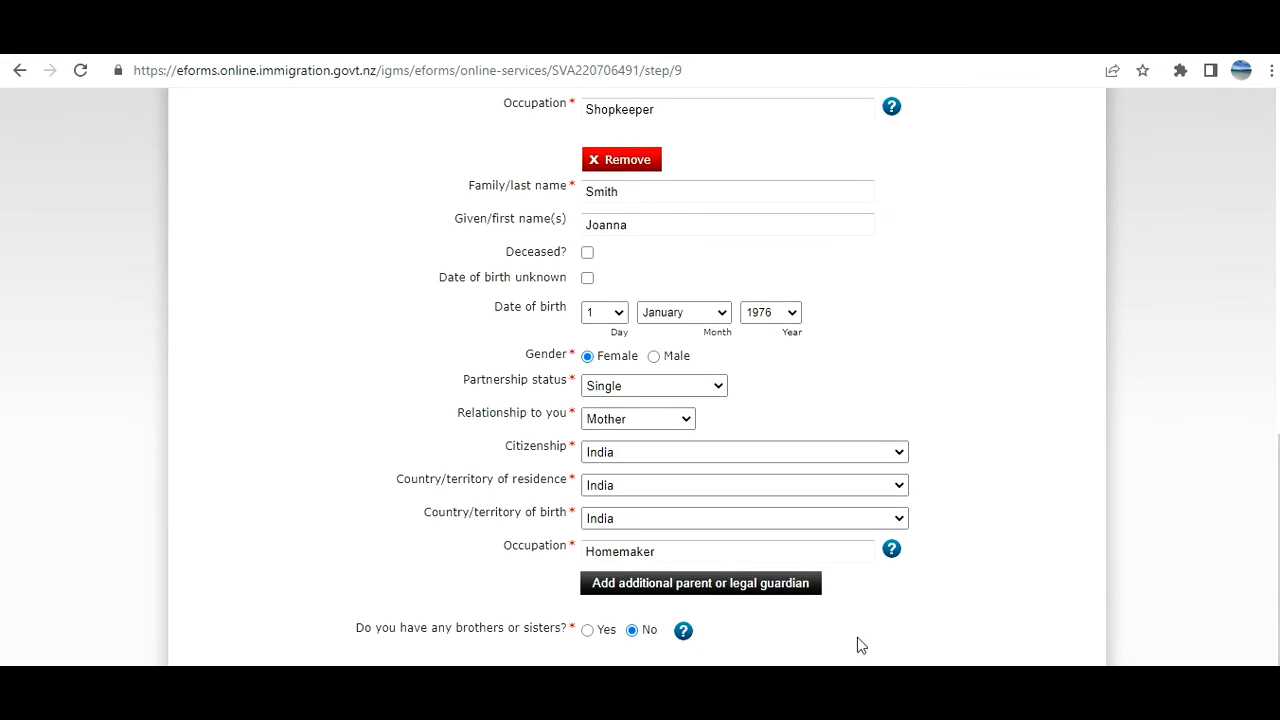
# Step: Complete Family Details and answer No in Other Details to New Zealand contacts, religious or cultural position, armed conflict, violent groups and war crimes
pyautogui.scroll(-1, 1074, 629)
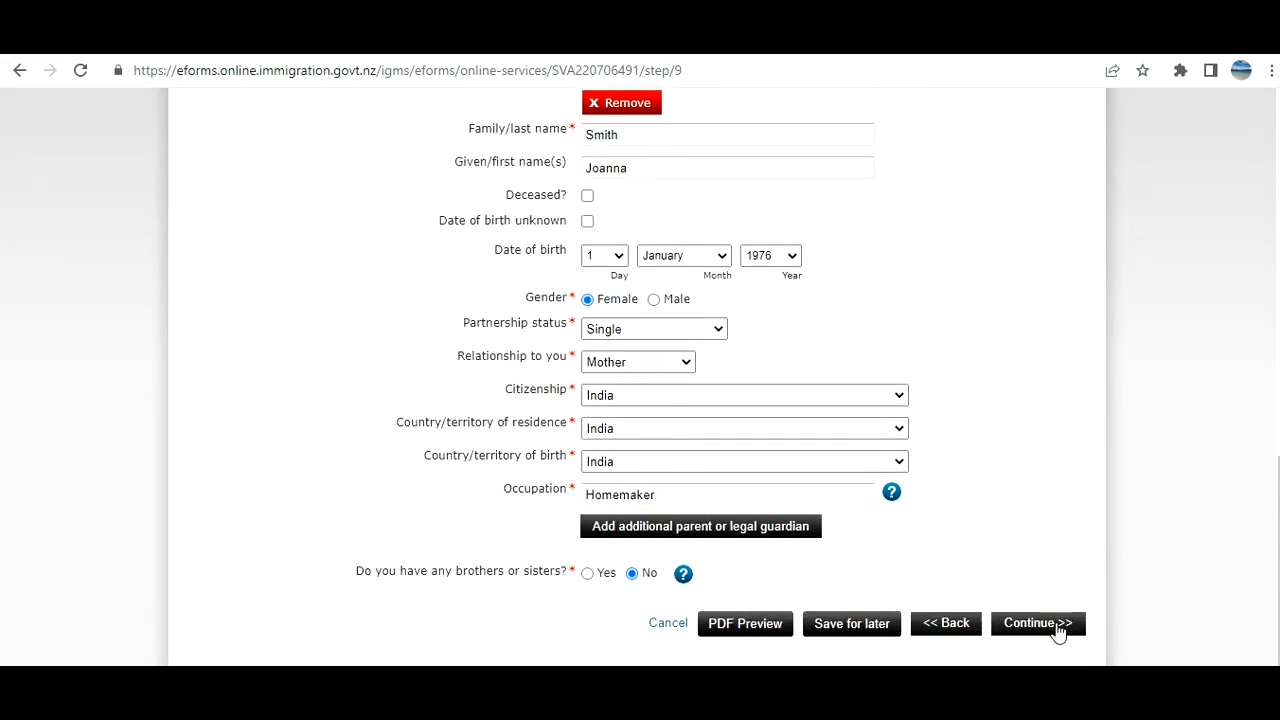
pyautogui.click(1058, 624)
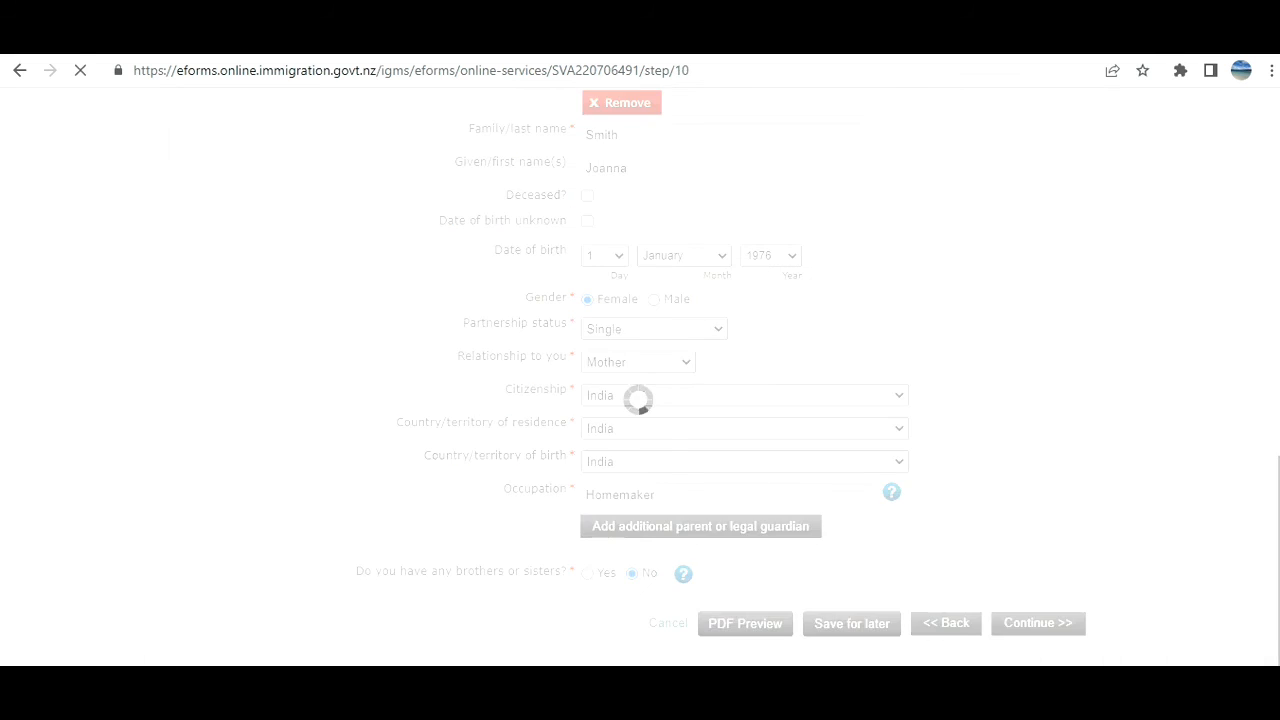
pyautogui.scroll(-2, 763, 360)
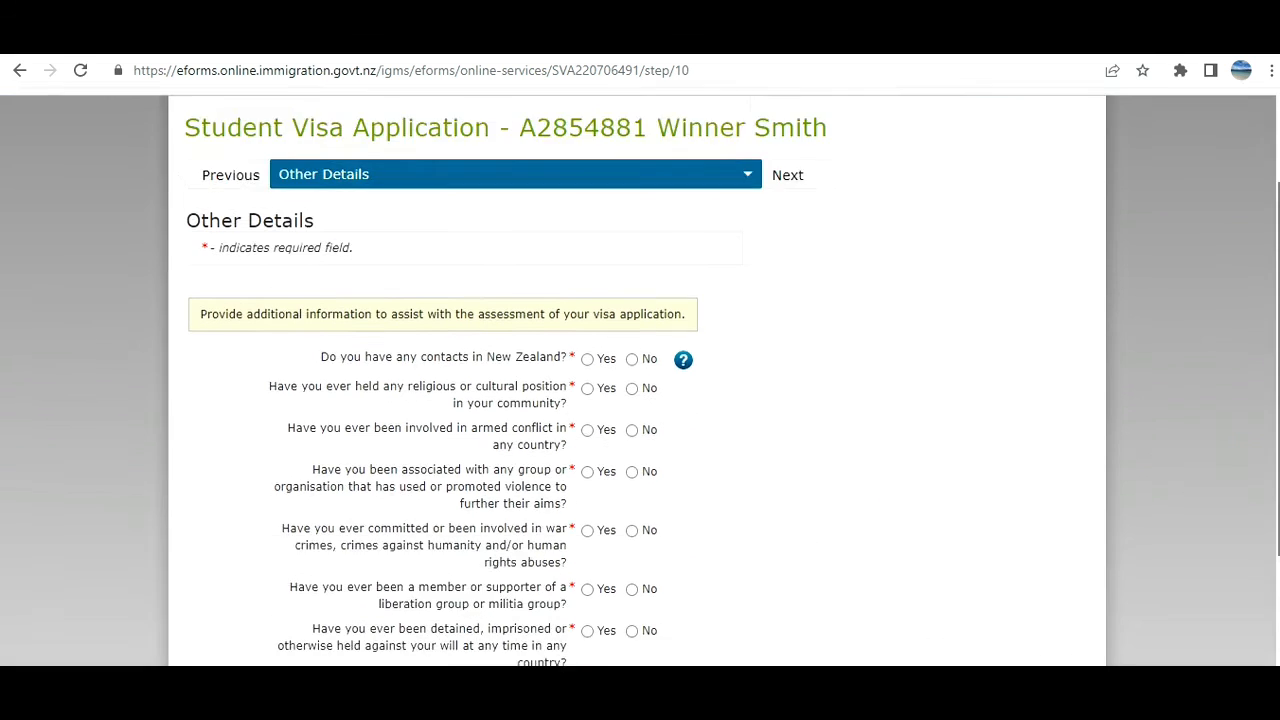
pyautogui.click(631, 255)
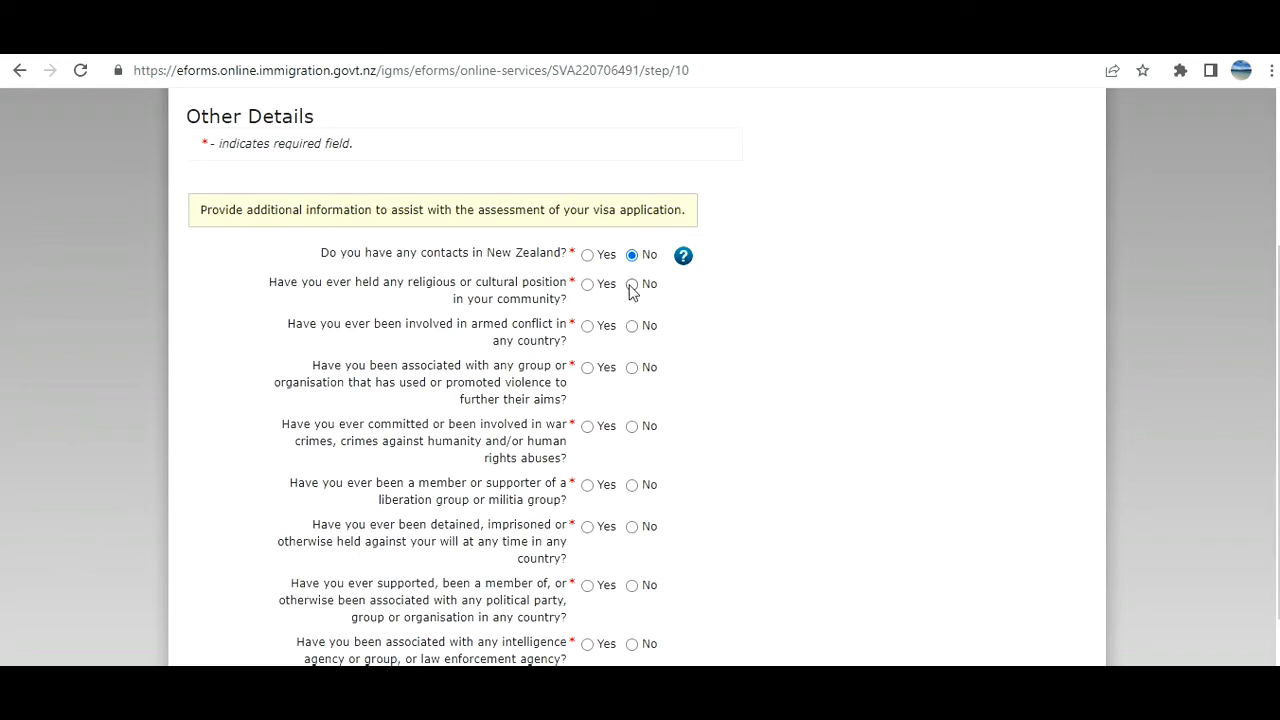
pyautogui.click(631, 285)
pyautogui.click(632, 327)
pyautogui.click(631, 369)
pyautogui.click(631, 427)
# Step: Answer No to the detention, political party, intelligence agency and ill-treatment questions, and continue to the Travel History section
pyautogui.click(631, 527)
pyautogui.click(631, 587)
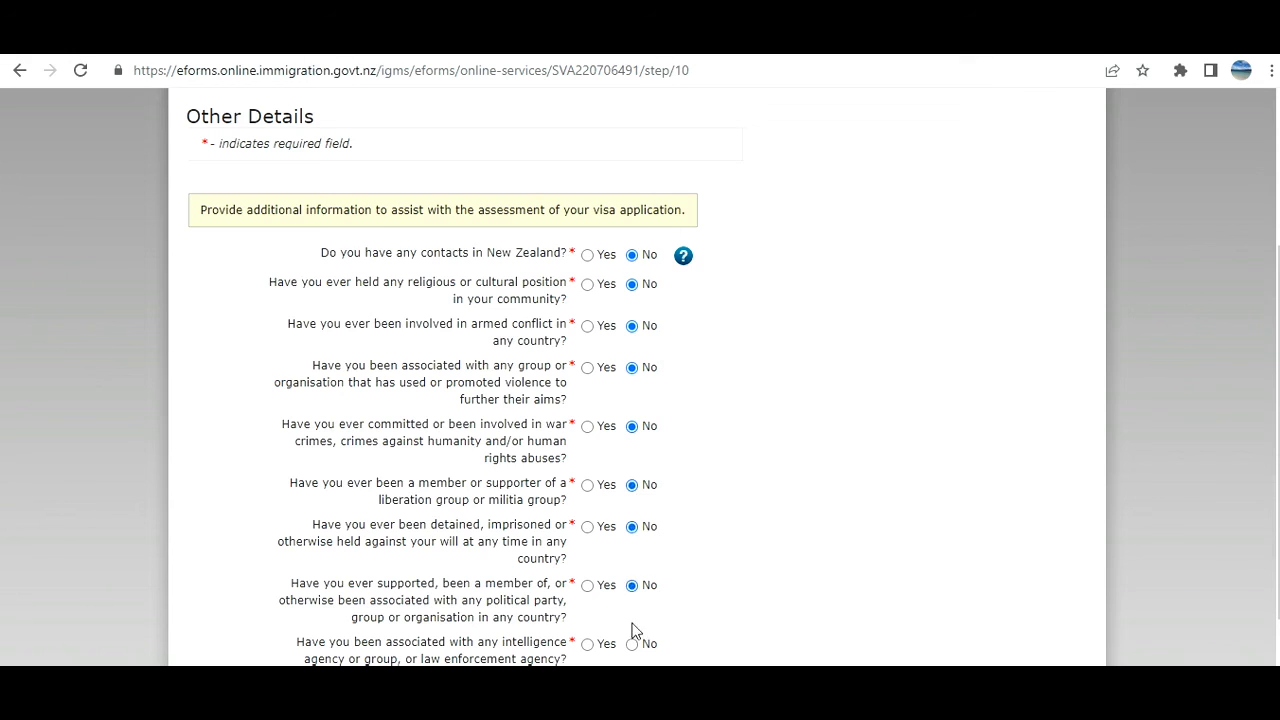
pyautogui.click(632, 645)
pyautogui.scroll(-2, 886, 520)
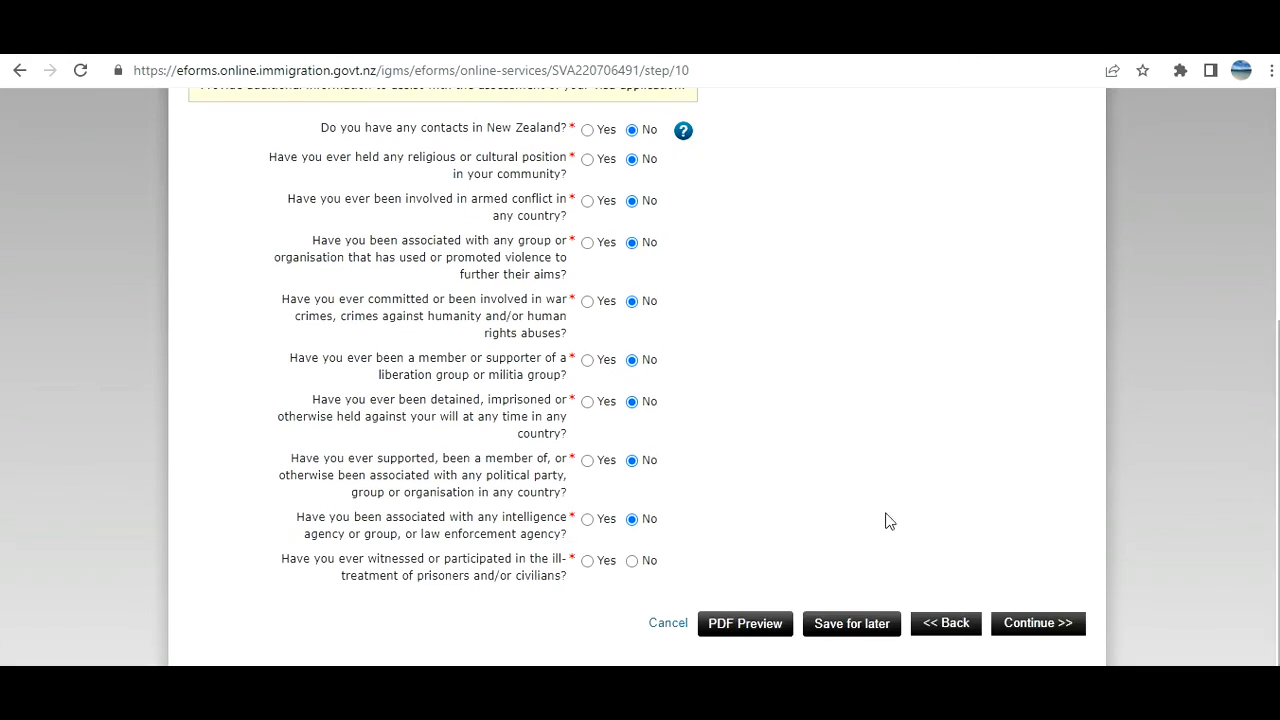
pyautogui.click(631, 565)
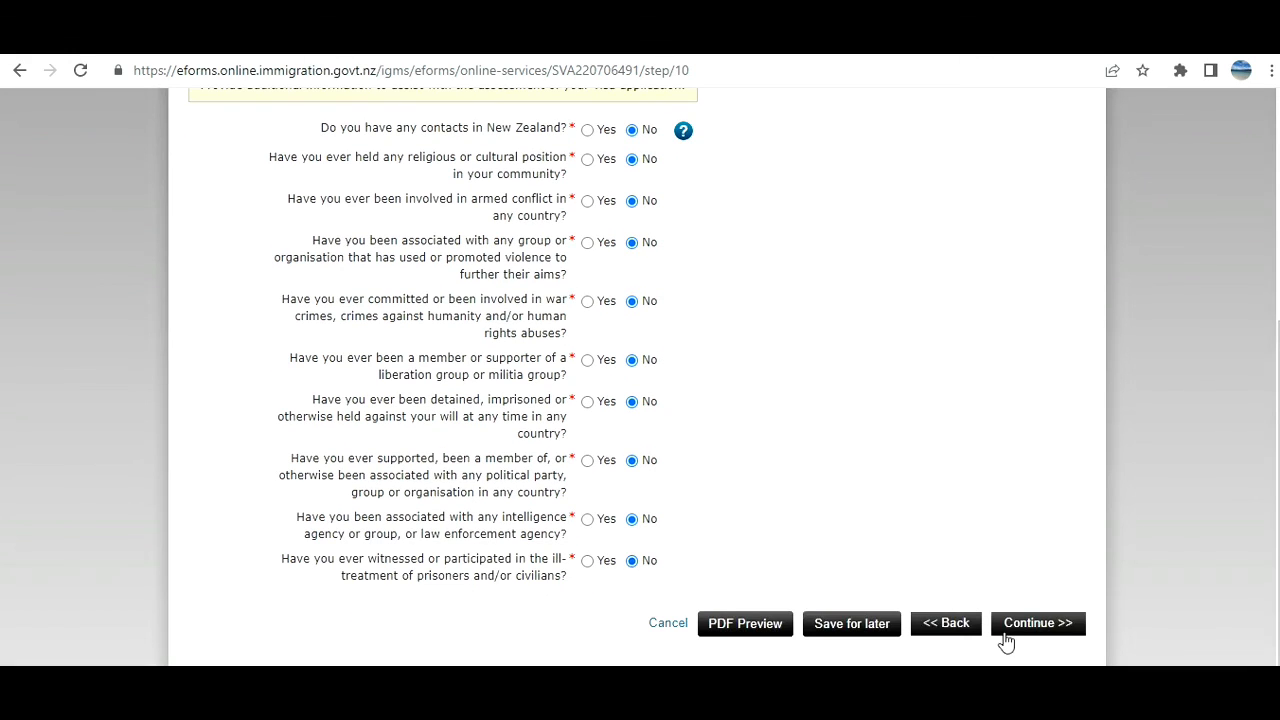
pyautogui.click(1007, 641)
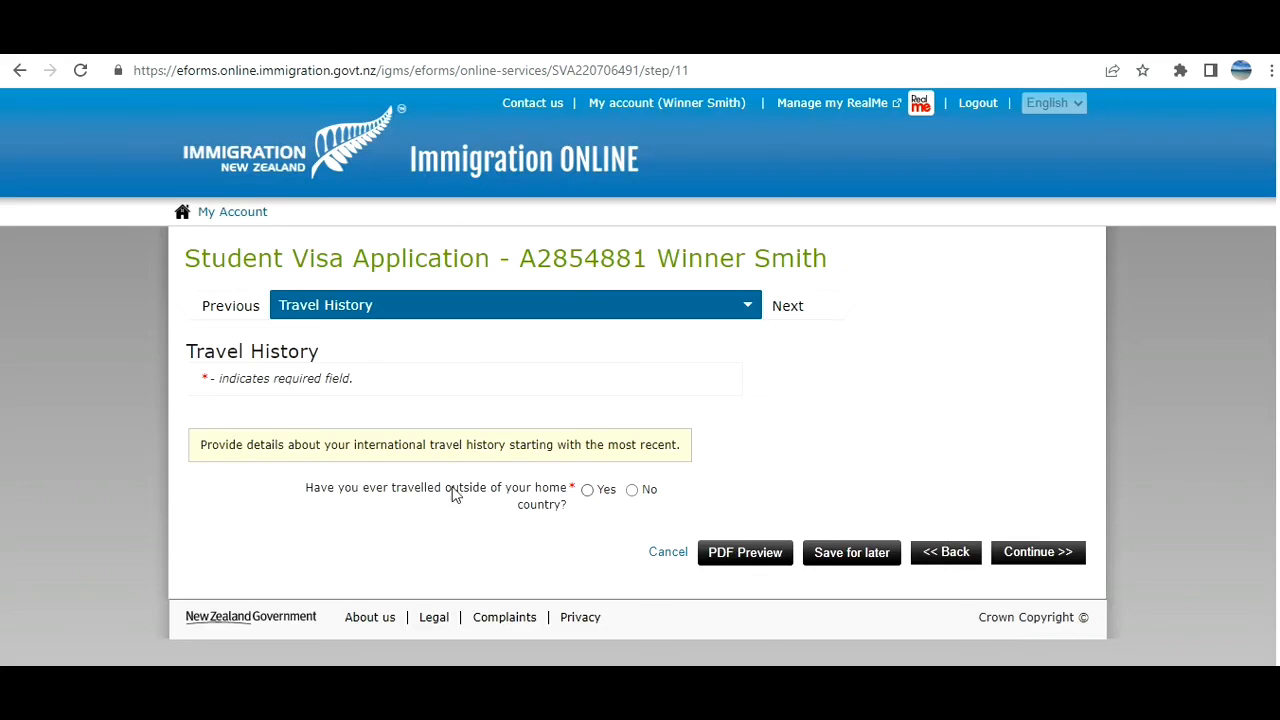
# Step: Answer No to travel outside the home country and to both military service questions, completing the Travel History and Military Service sections
pyautogui.click(631, 490)
pyautogui.click(1022, 552)
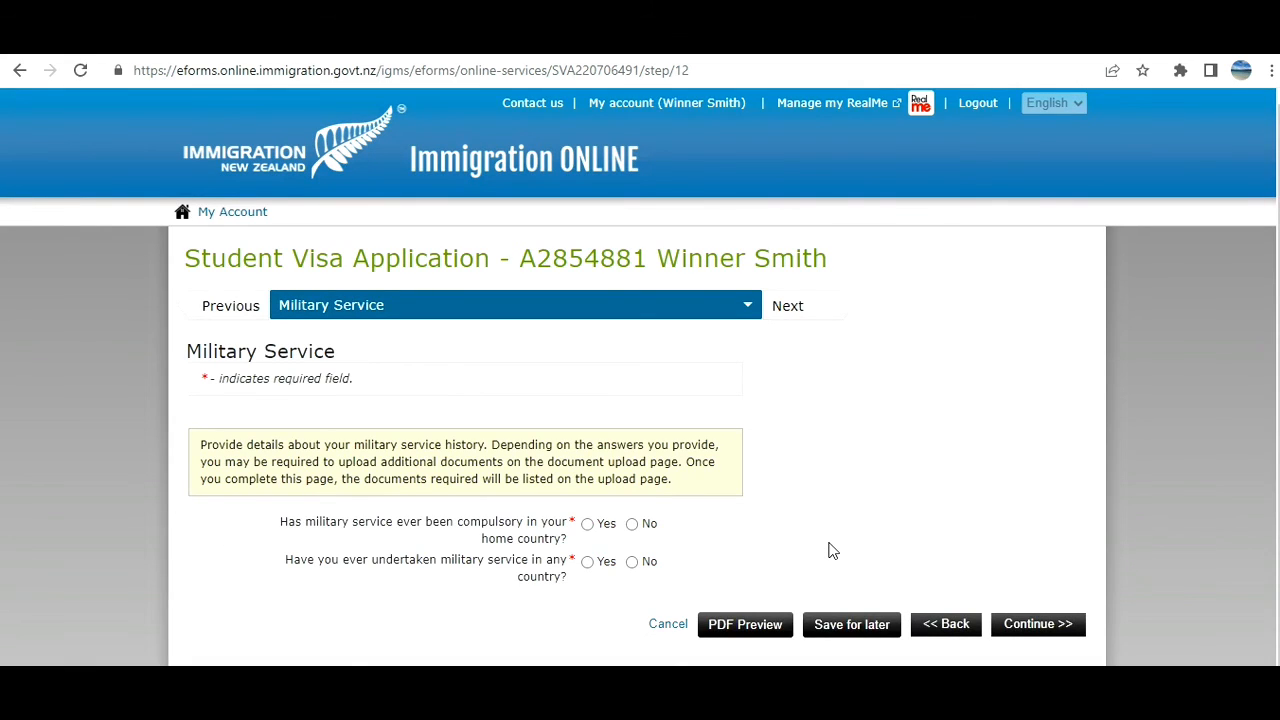
pyautogui.click(631, 523)
pyautogui.click(631, 562)
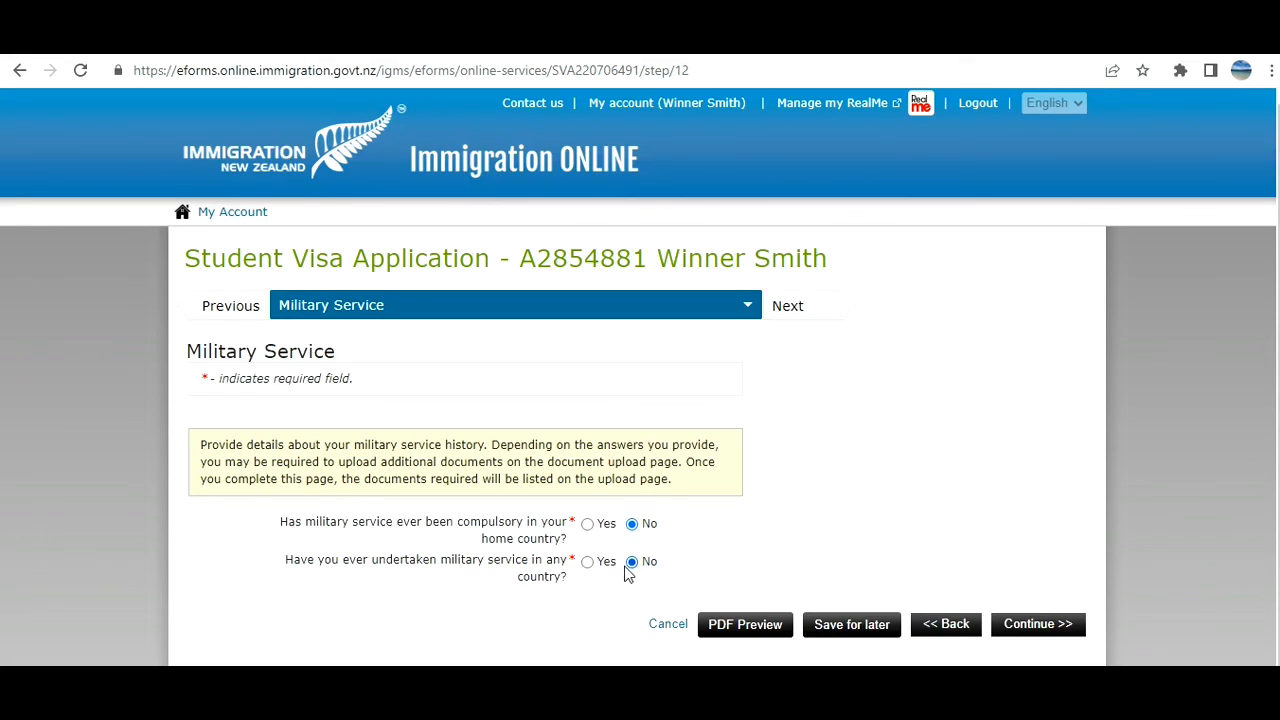
pyautogui.click(1060, 626)
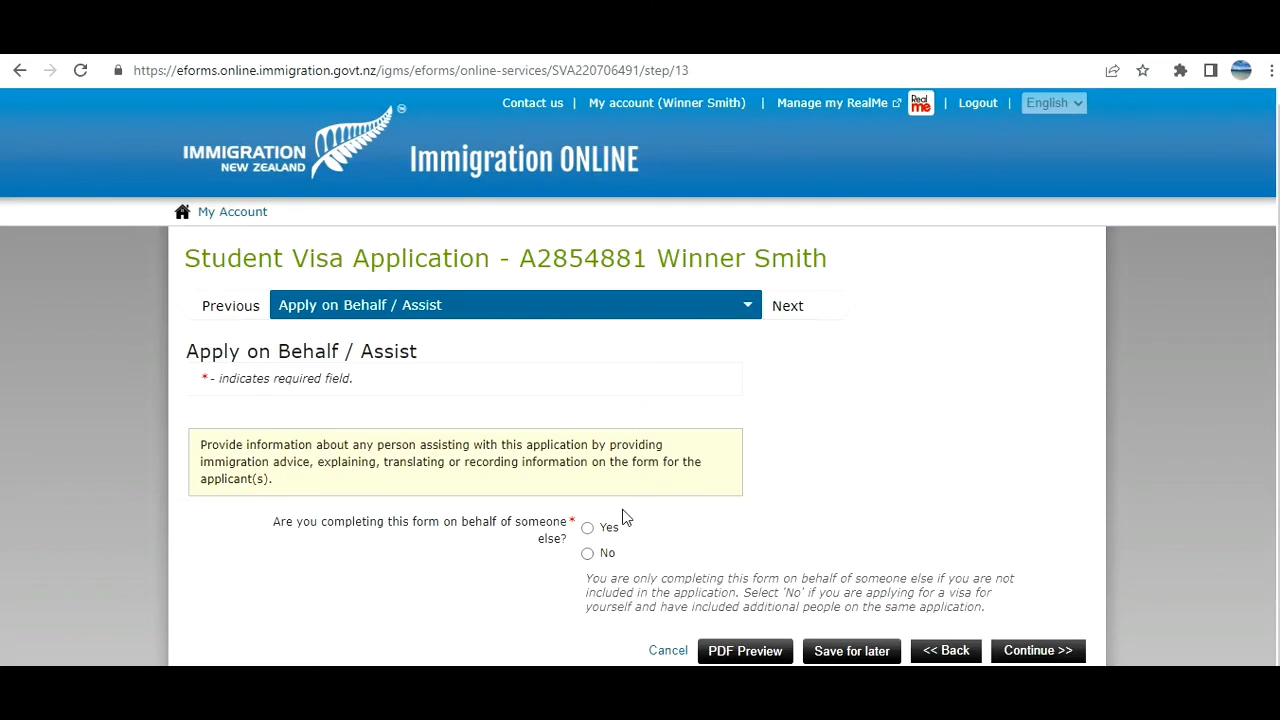
# Step: Answer No to completing the form for someone else and to receiving immigration advice, and continue to Upload Documents
pyautogui.click(588, 556)
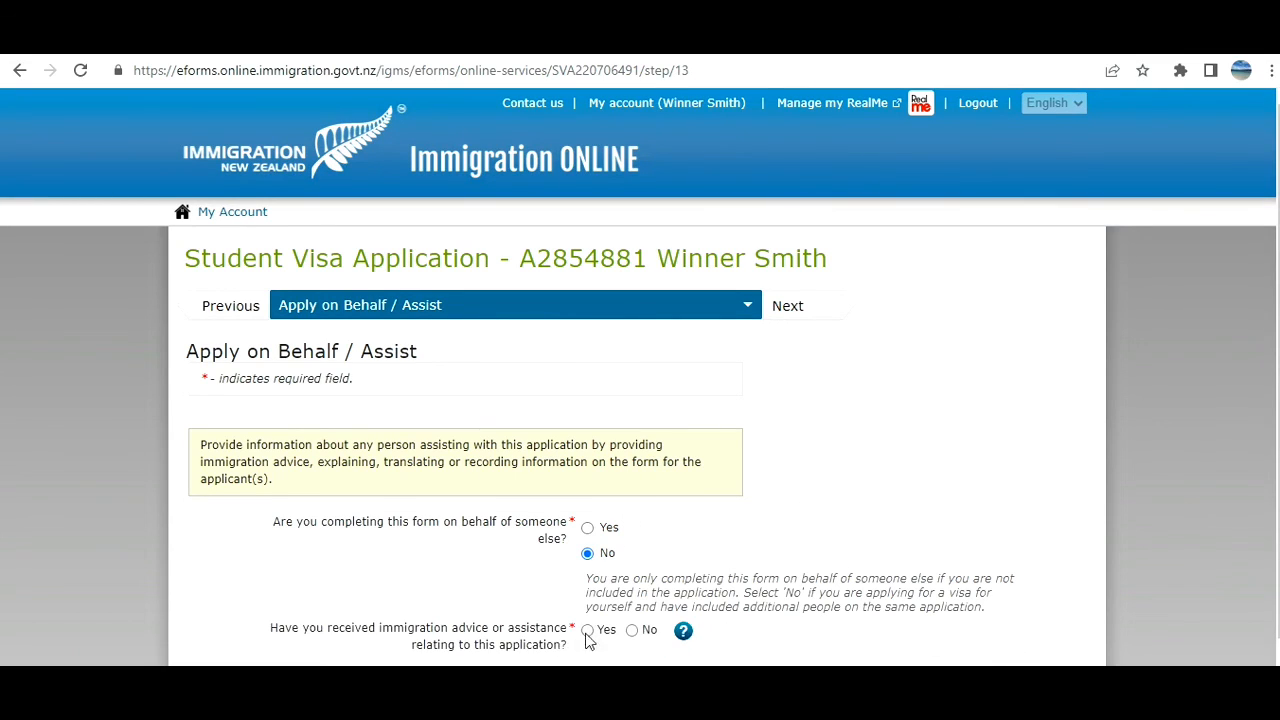
pyautogui.click(648, 636)
pyautogui.scroll(-1, 1165, 480)
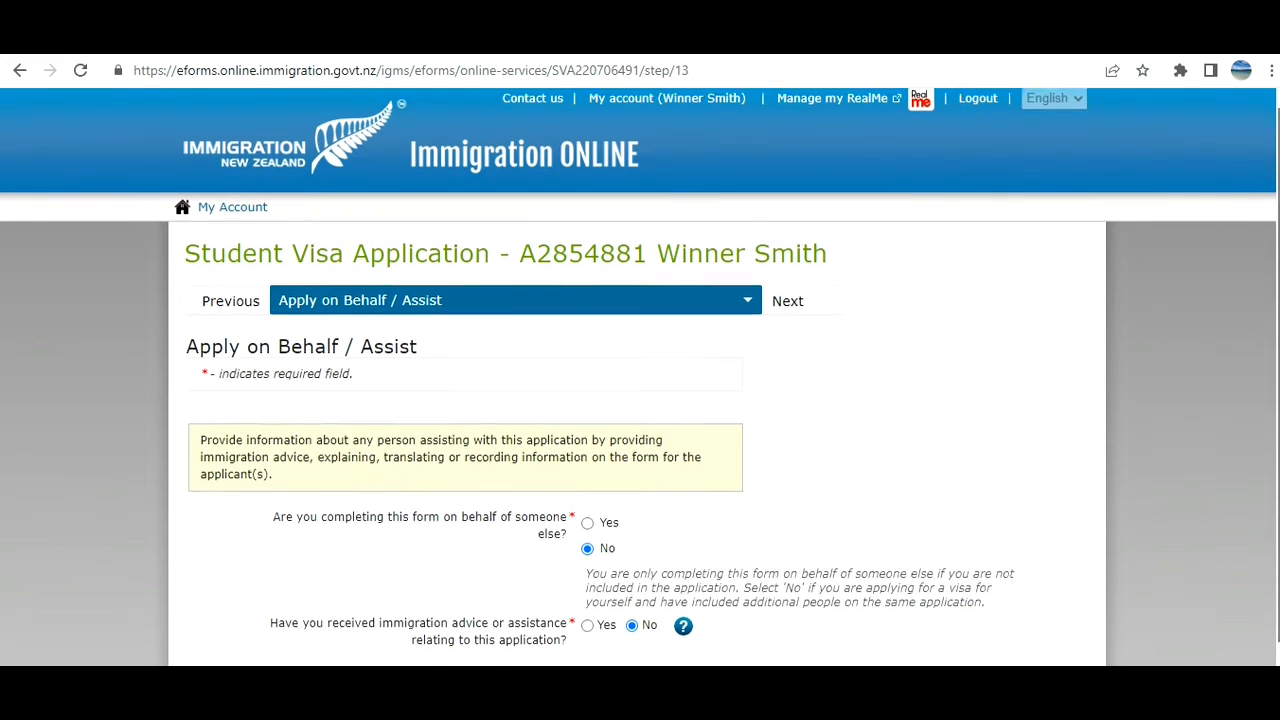
pyautogui.scroll(-1, 1040, 654)
pyautogui.click(1038, 624)
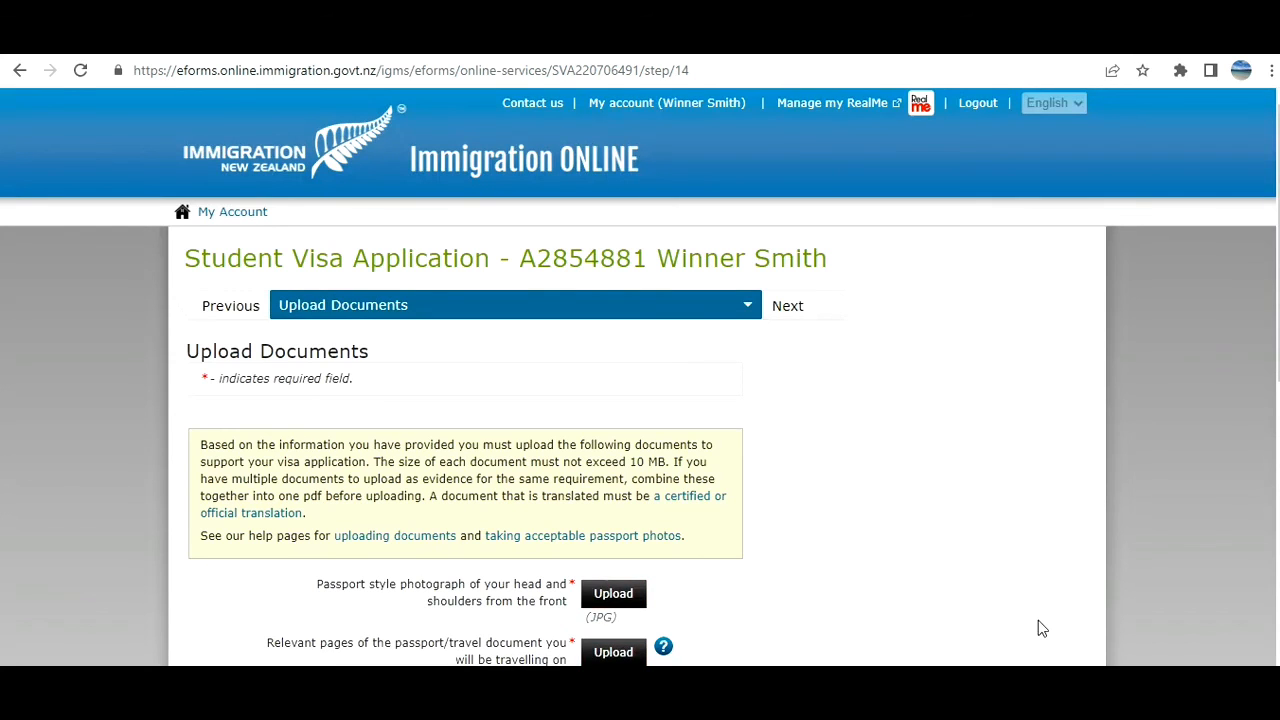
# Step: Check the list of application sections to see which are complete and which remain
pyautogui.click(748, 305)
pyautogui.scroll(-3, 640, 377)
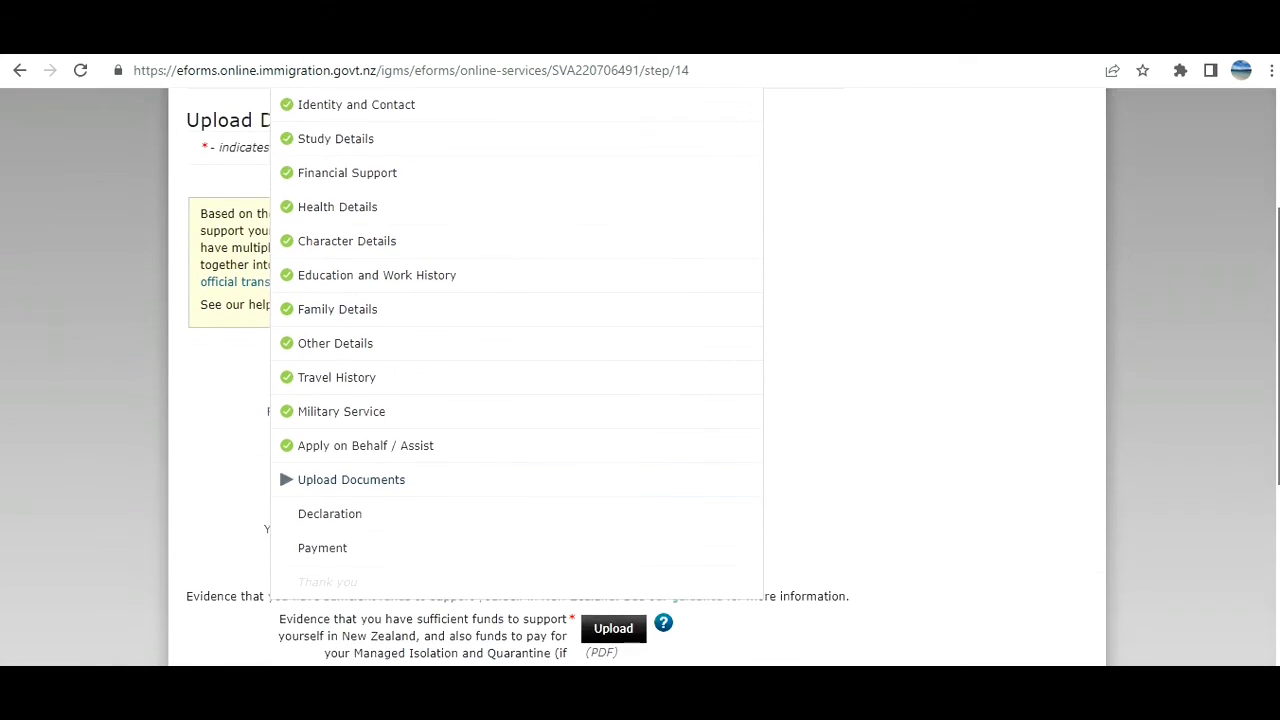
pyautogui.click(976, 391)
# Step: Review the required document uploads and answer Yes to providing other documents in support of the application
pyautogui.scroll(-2, 518, 377)
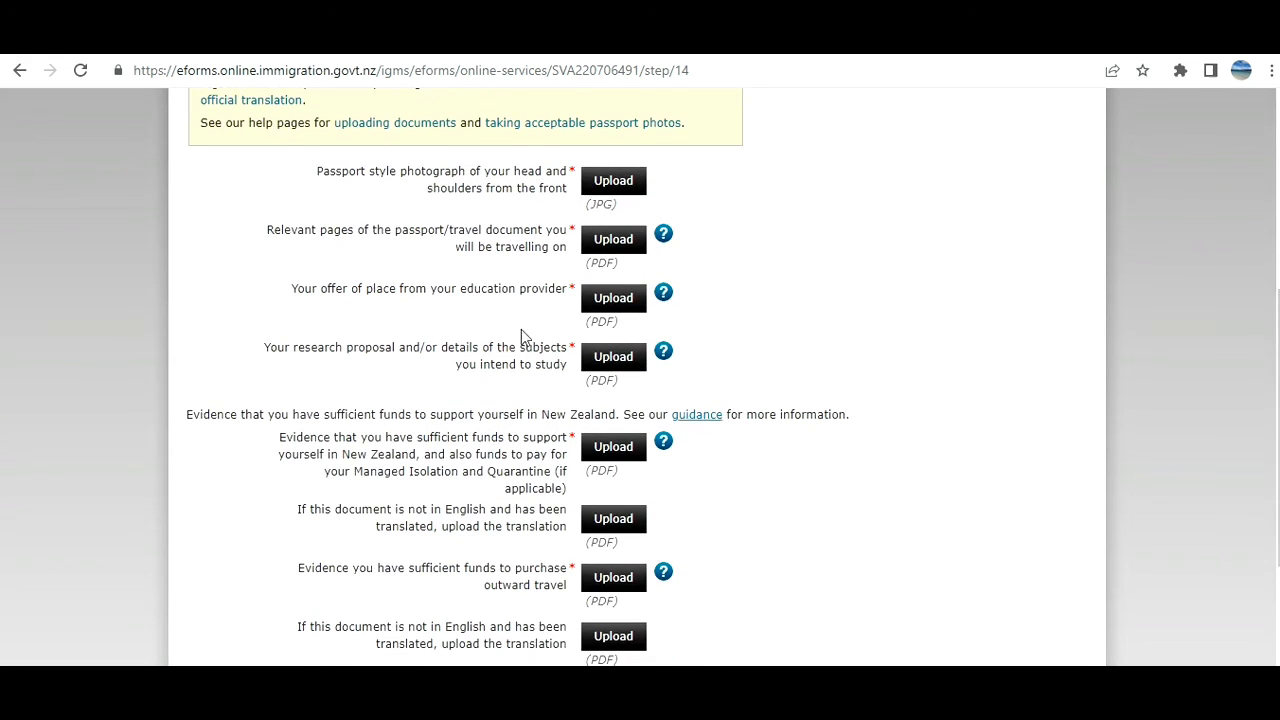
pyautogui.click(663, 350)
pyautogui.scroll(-3, 640, 377)
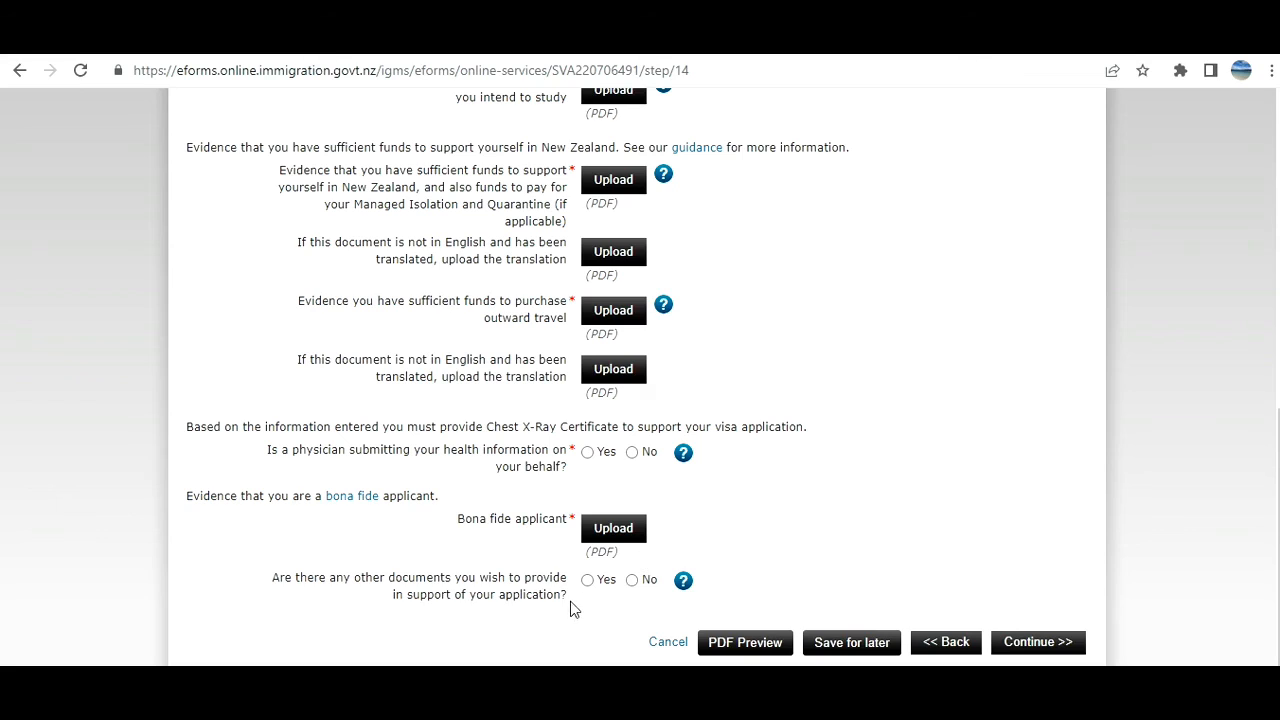
pyautogui.click(588, 582)
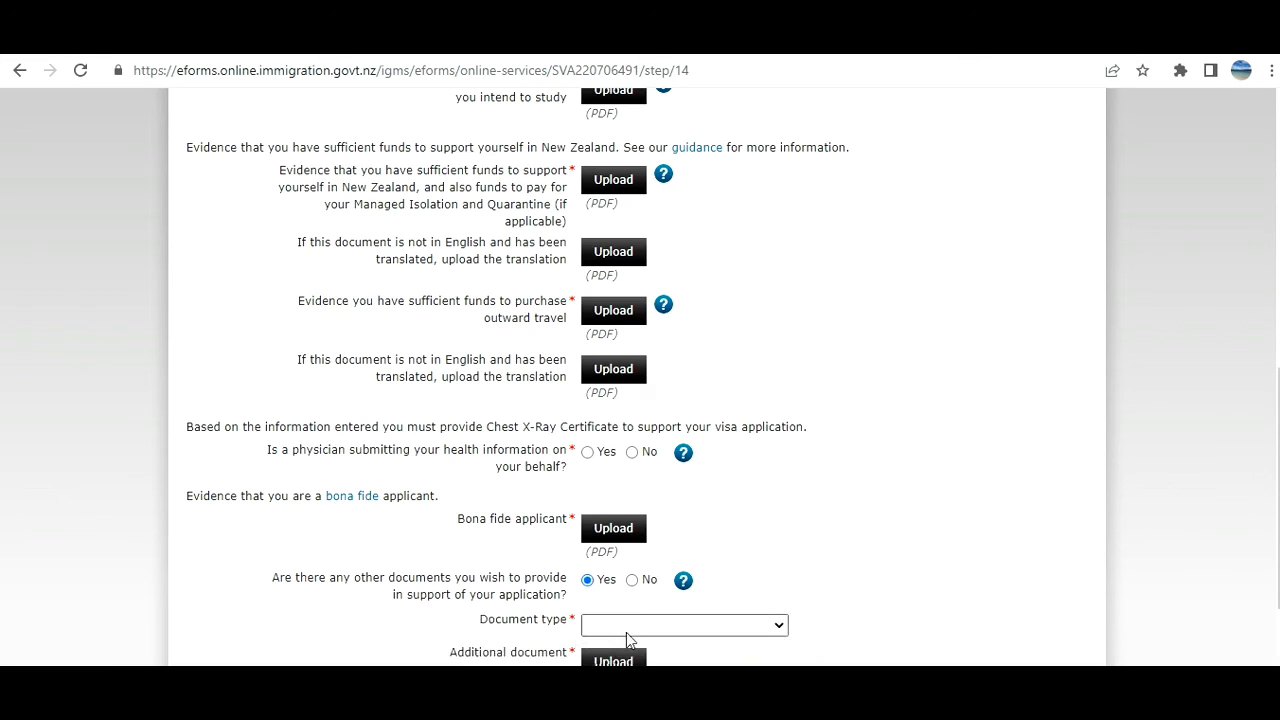
pyautogui.scroll(-3, 640, 377)
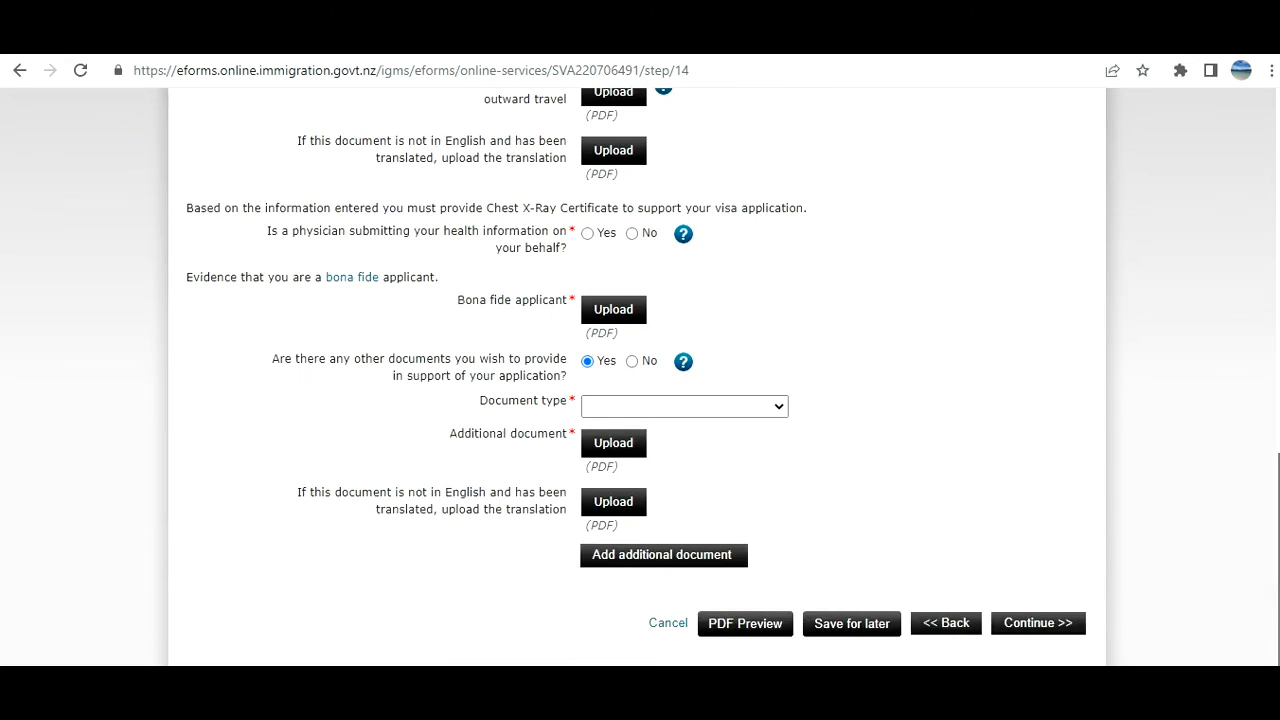